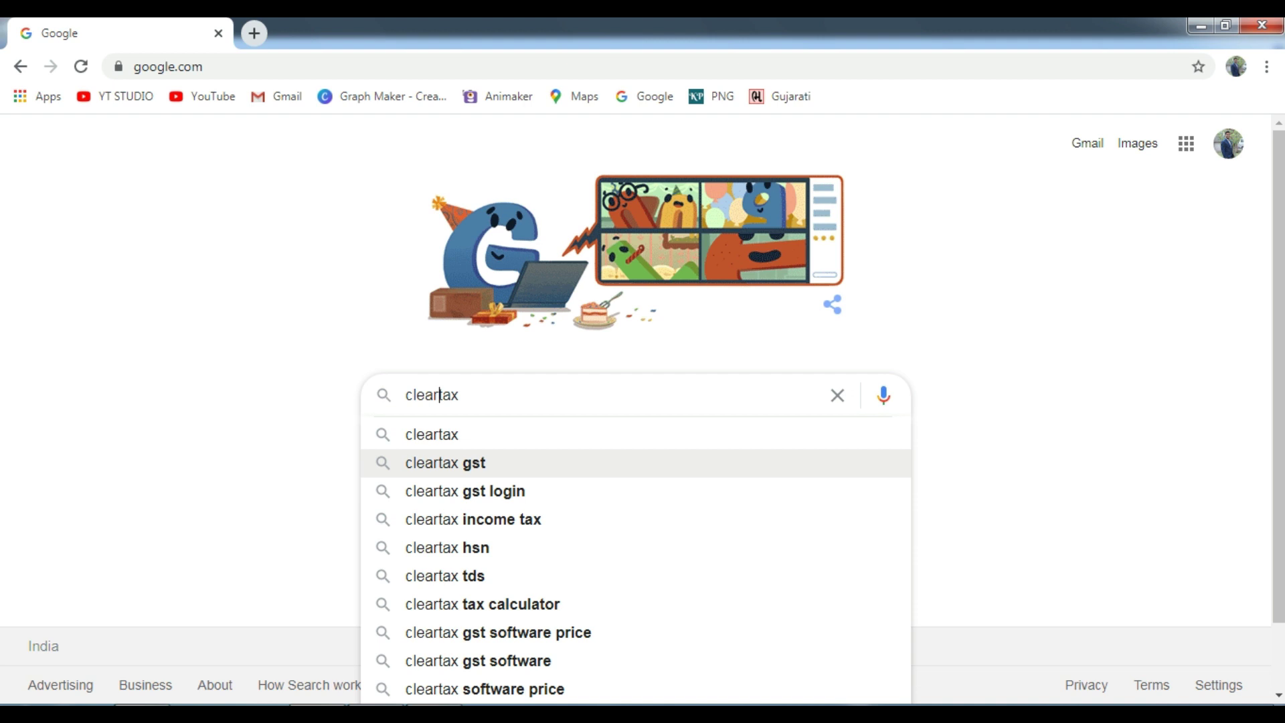
# - Search Google for cleartax and open the Form 16 upload page on the ClearTax site
pyautogui.press('Return')
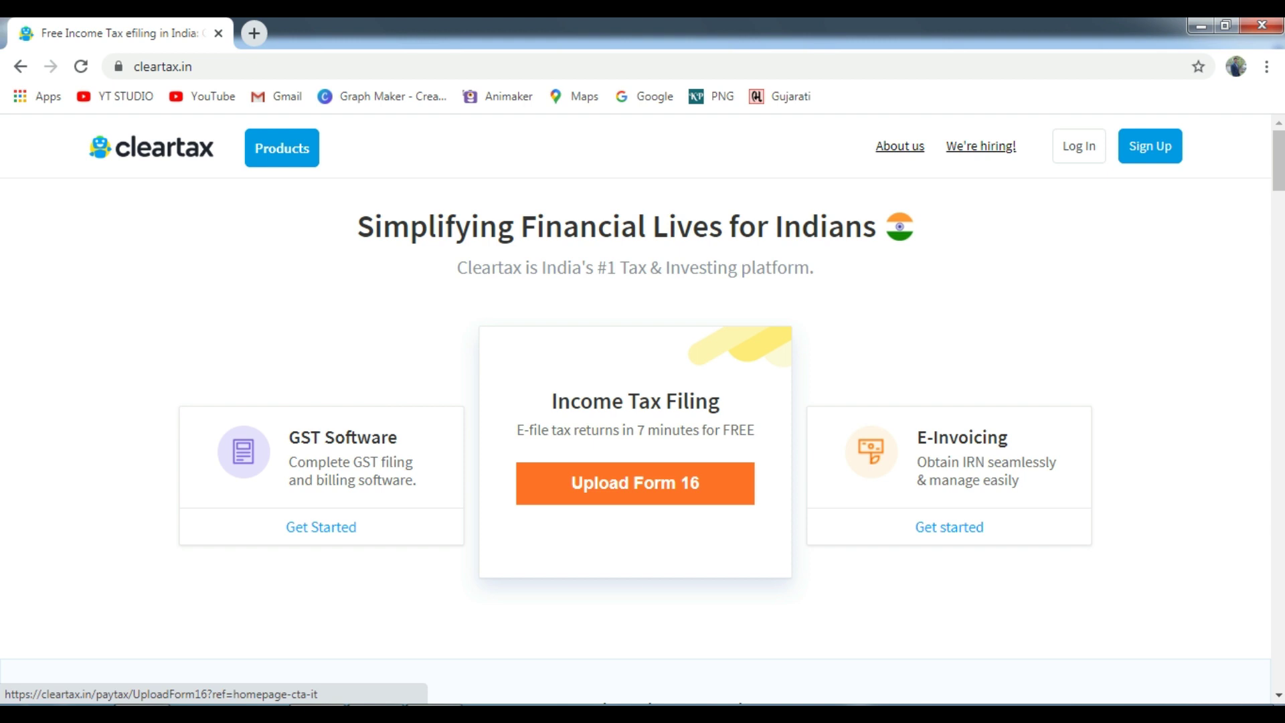
pyautogui.click(635, 482)
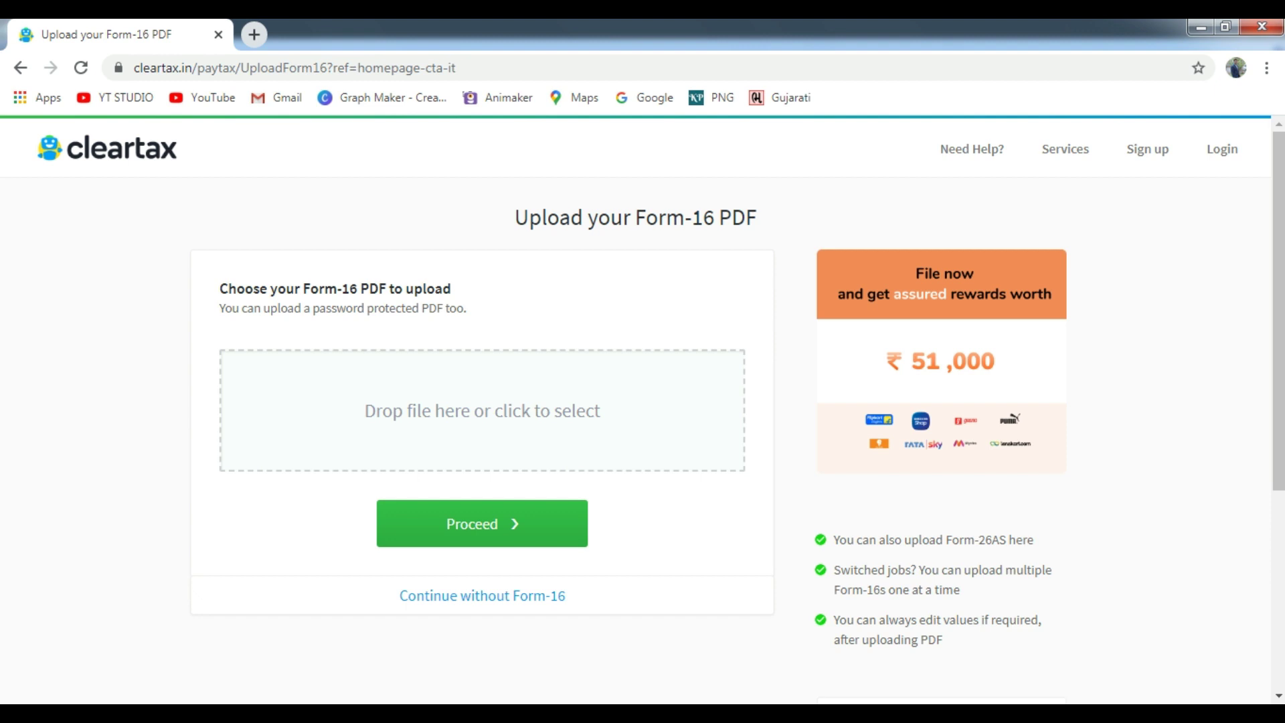
# - Upload the Form-16 PDF, enter the PDF password and proceed to e-filing
pyautogui.click(481, 411)
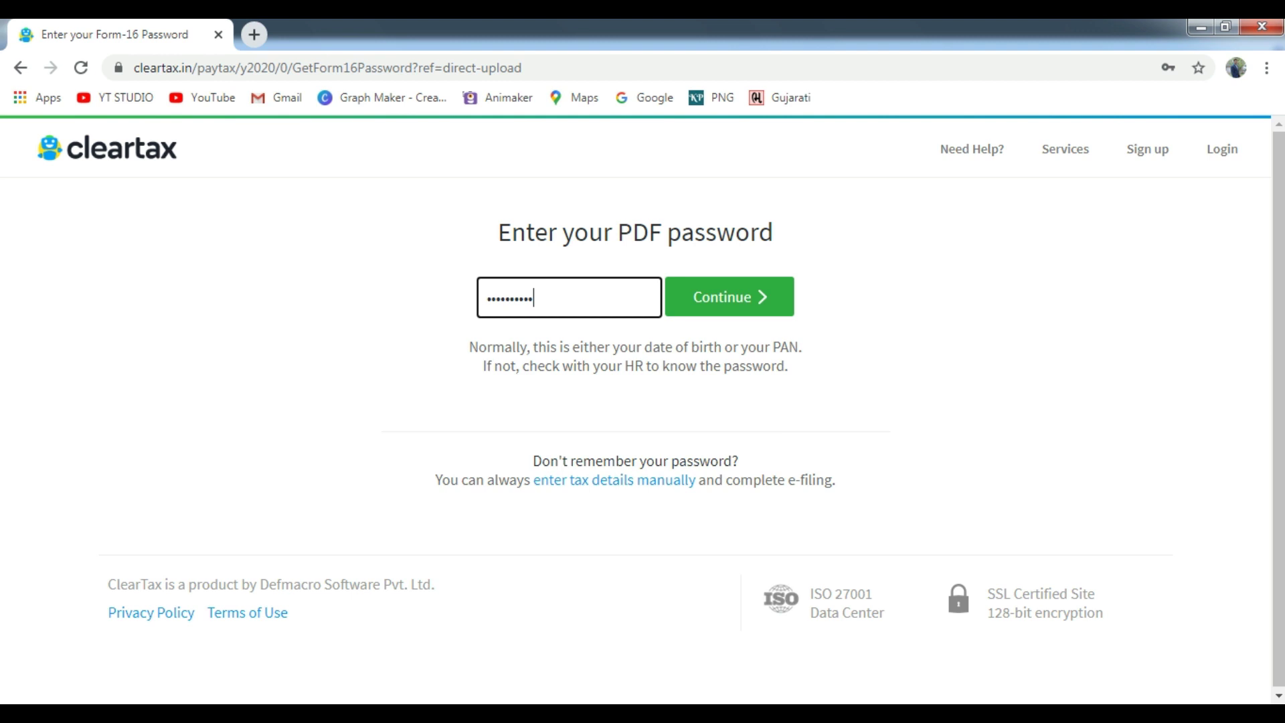
pyautogui.press('Return')
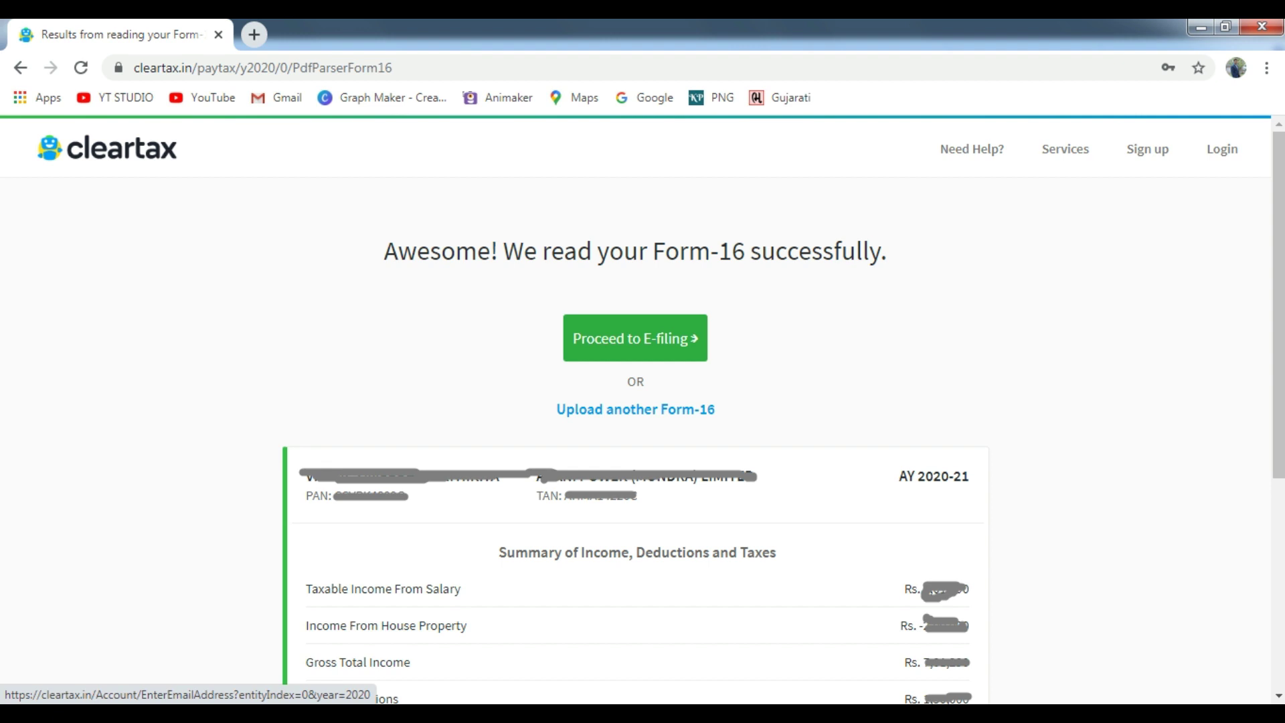
pyautogui.click(635, 338)
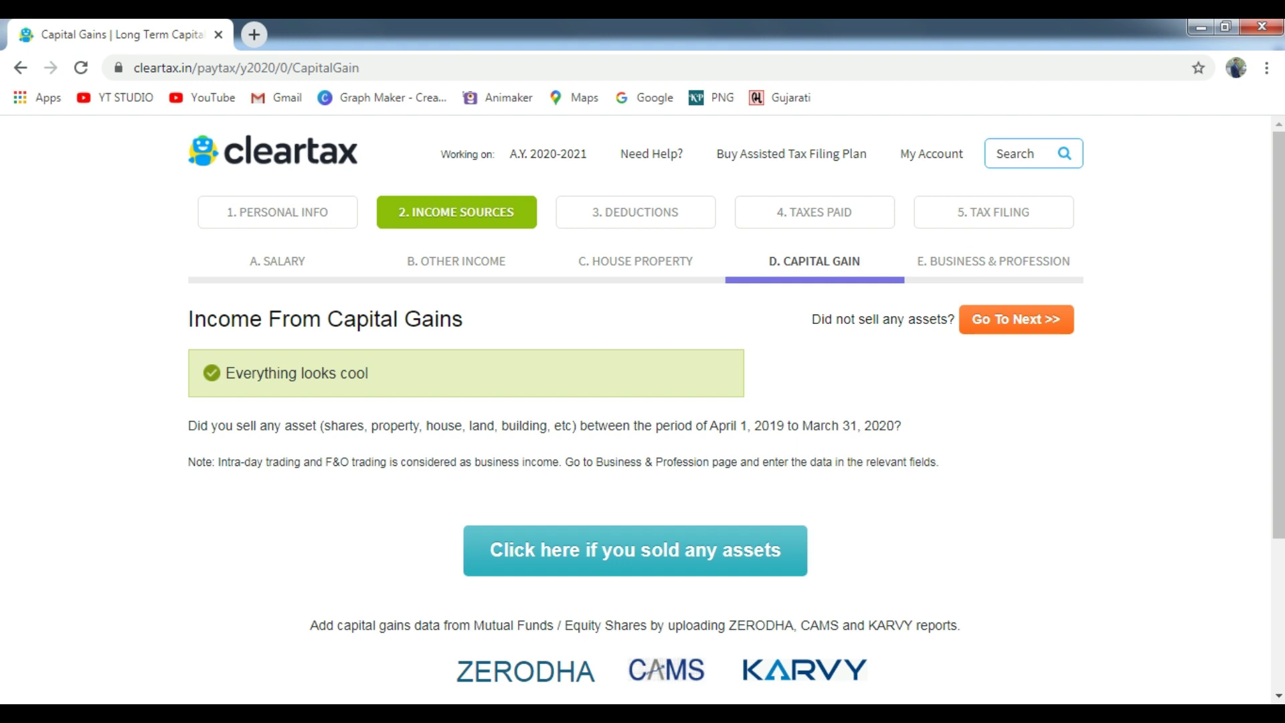
# - Switch from Zerodha Kite to Console and examine the equity Tax P&L report for financial year 2019-2020
pyautogui.scroll(-3, 642, 402)
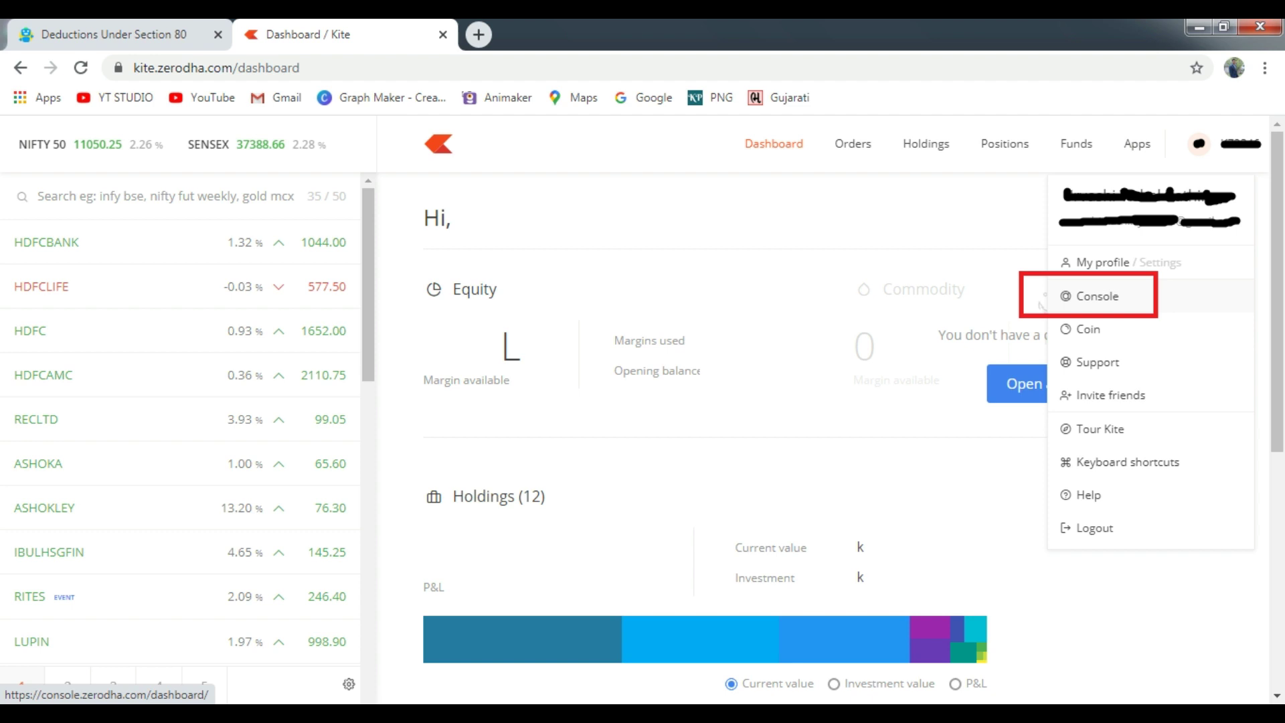
pyautogui.click(1041, 303)
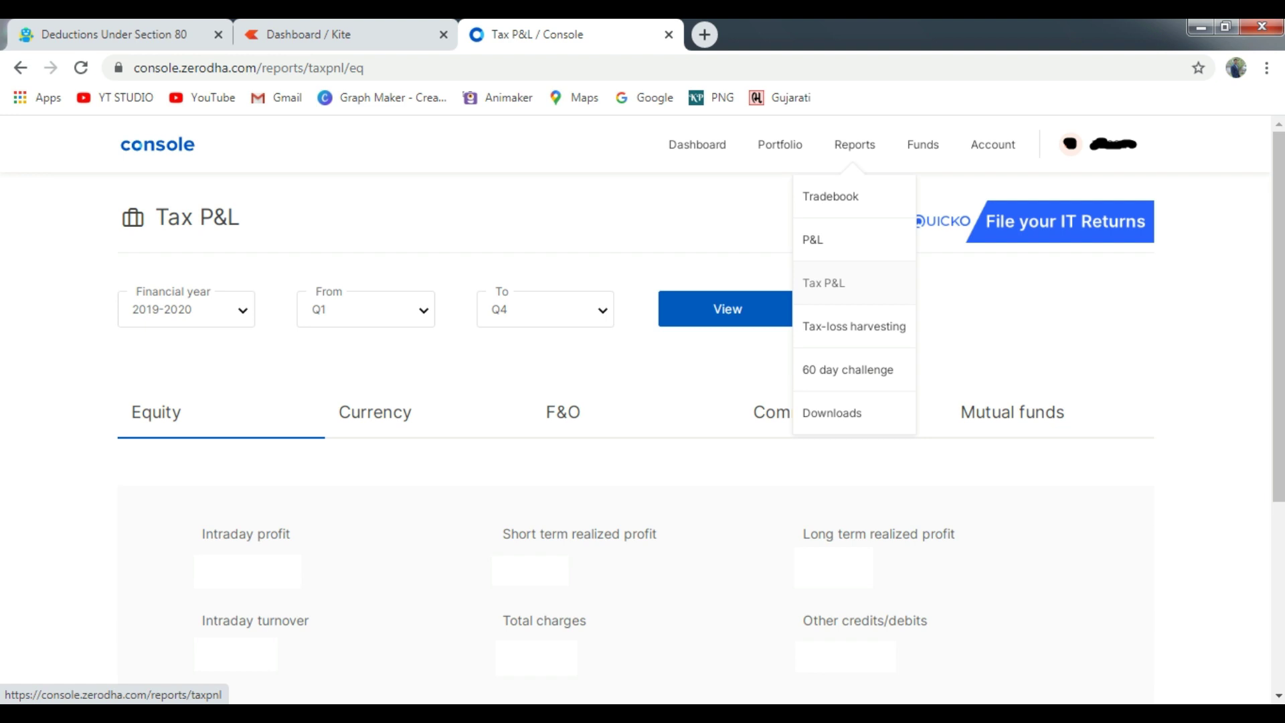
pyautogui.scroll(-4, 904, 461)
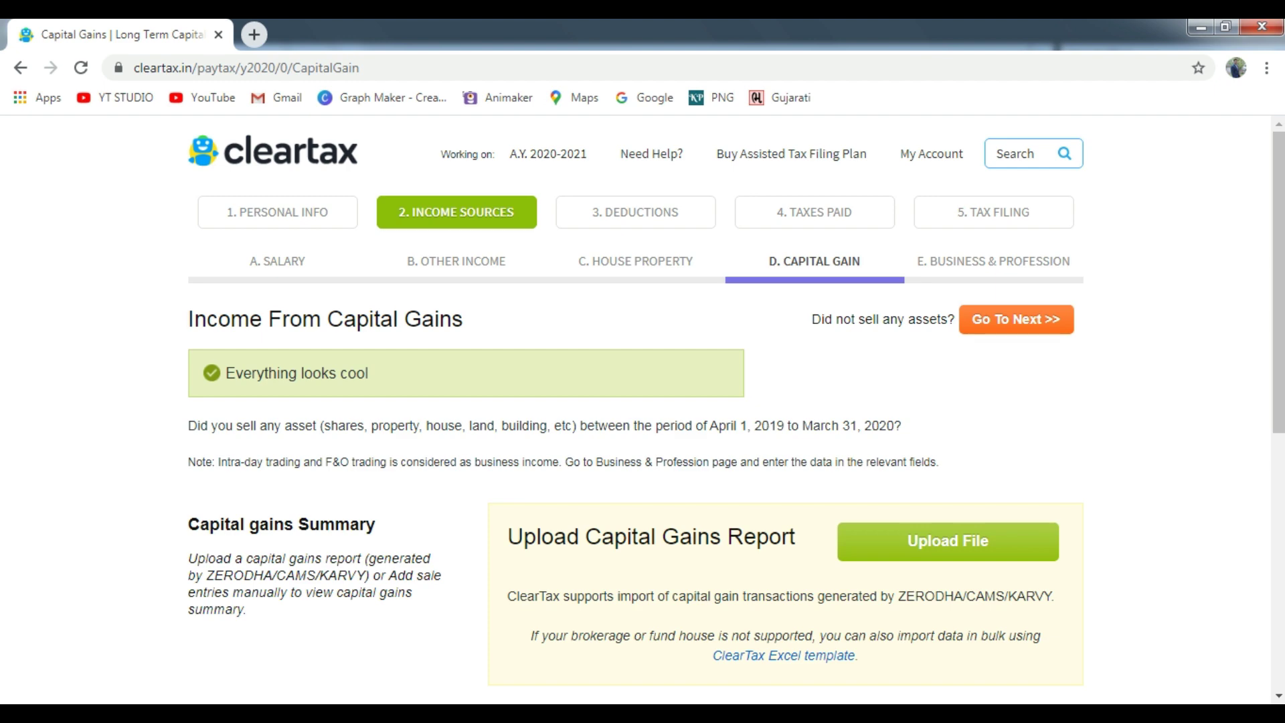
# - Download the ClearTax Excel template from the capital gains page, open Cleartax-Capital-Gain-Template-v3.xlsx in Excel and enable editing
pyautogui.scroll(-3, 652, 532)
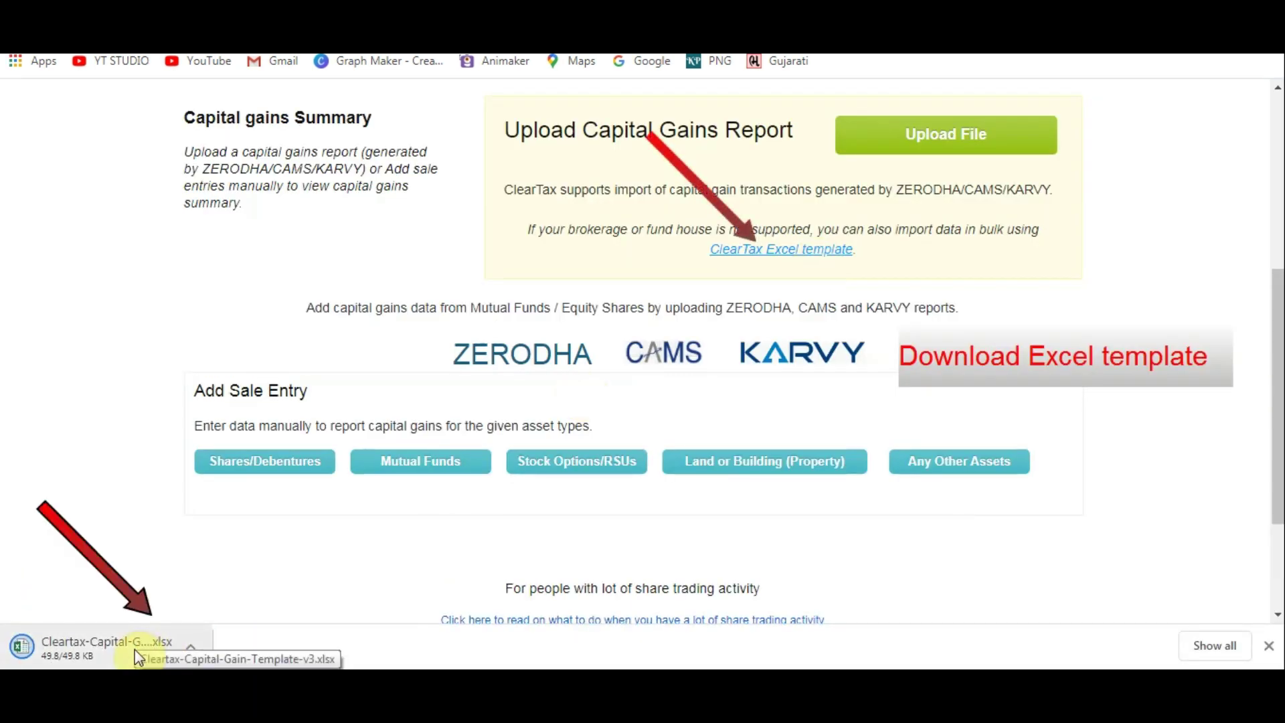
pyautogui.click(134, 649)
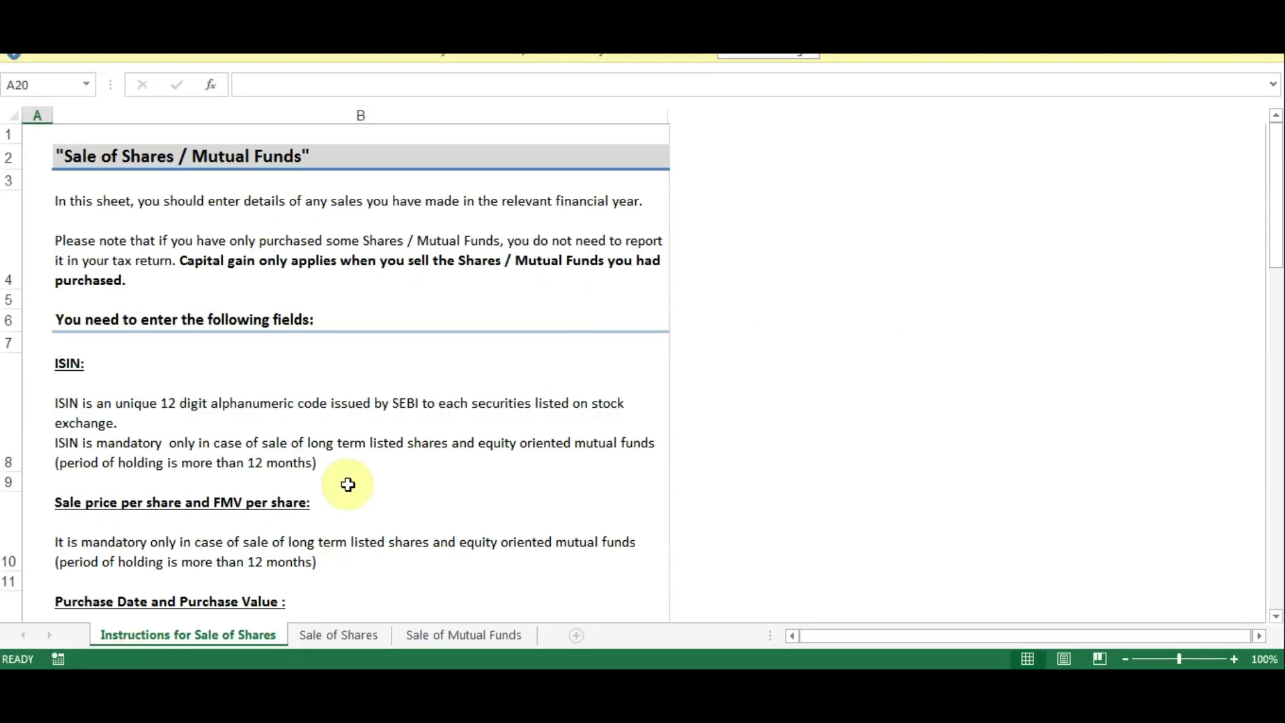
pyautogui.click(776, 57)
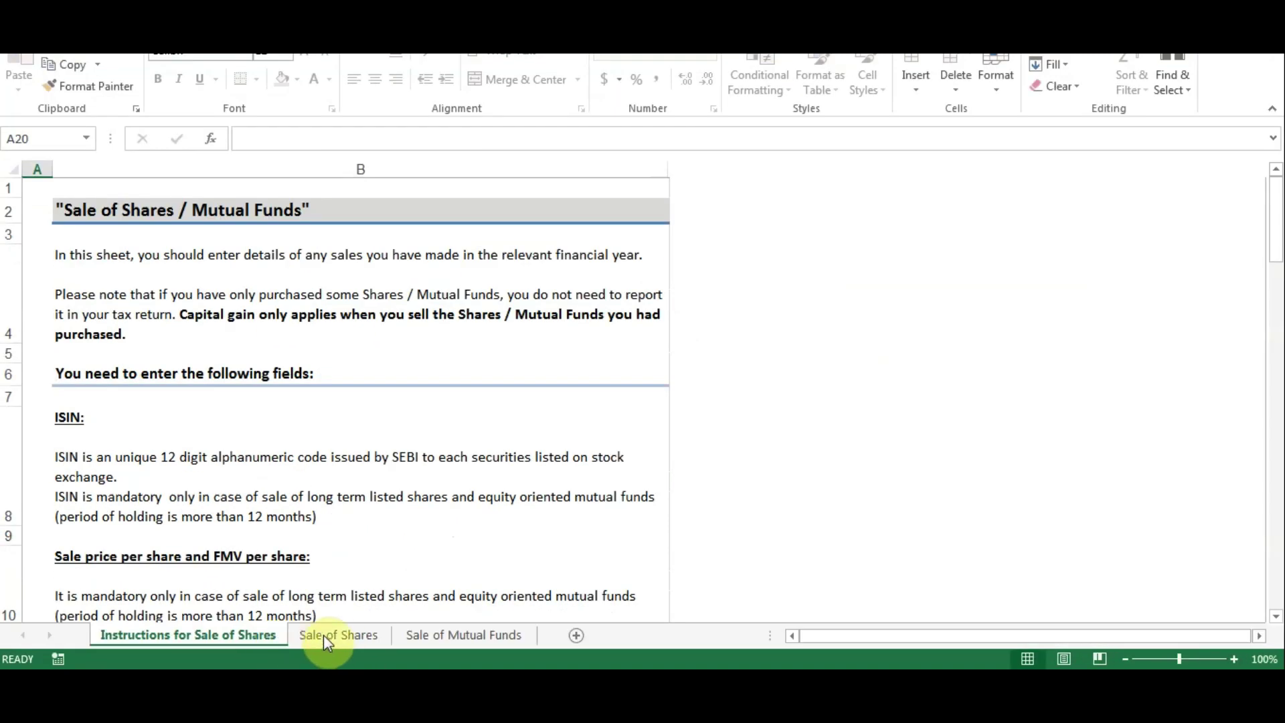
# - Examine the columns required in the template's Sale of Shares and Sale of Mutual Funds sheets
pyautogui.click(359, 636)
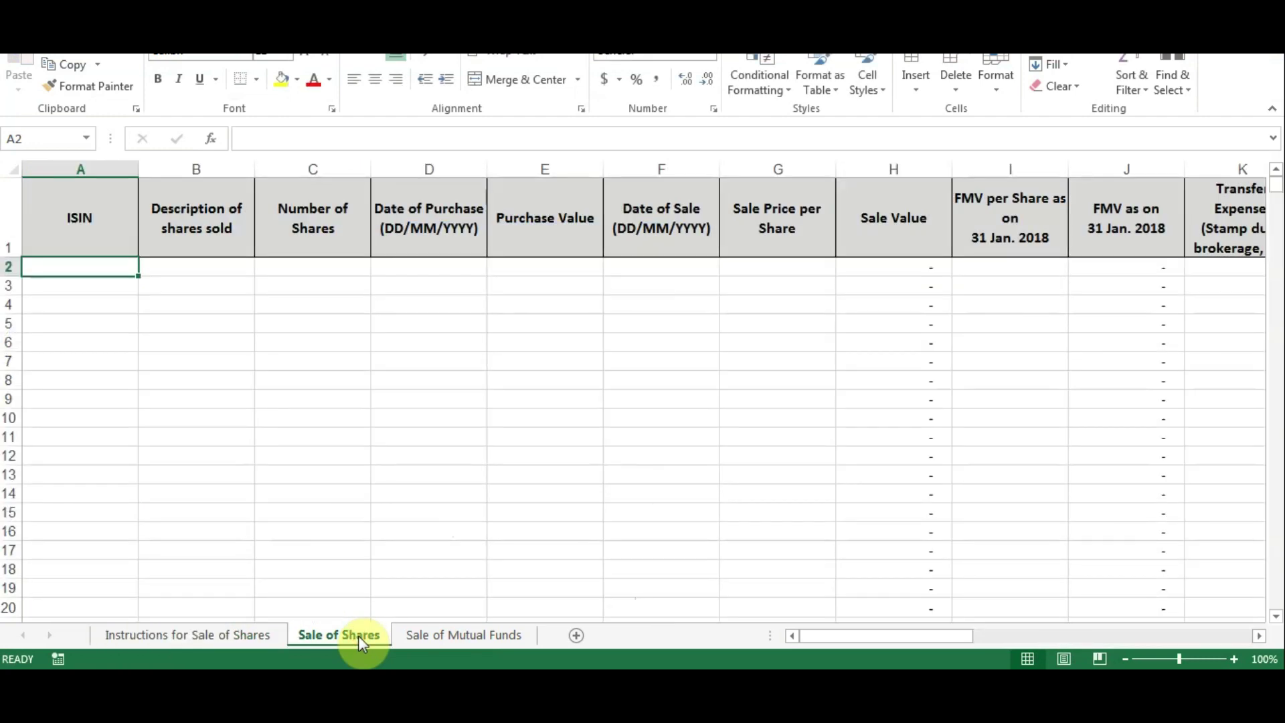
pyautogui.click(440, 641)
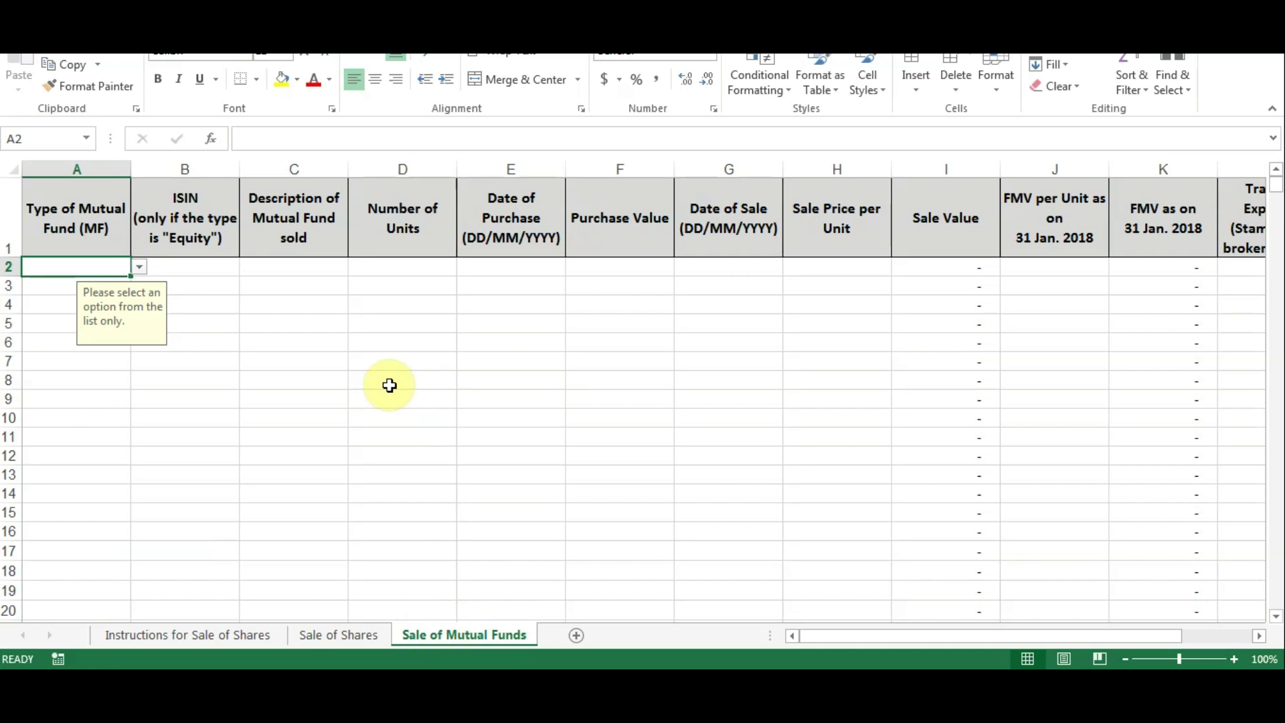
pyautogui.click(333, 634)
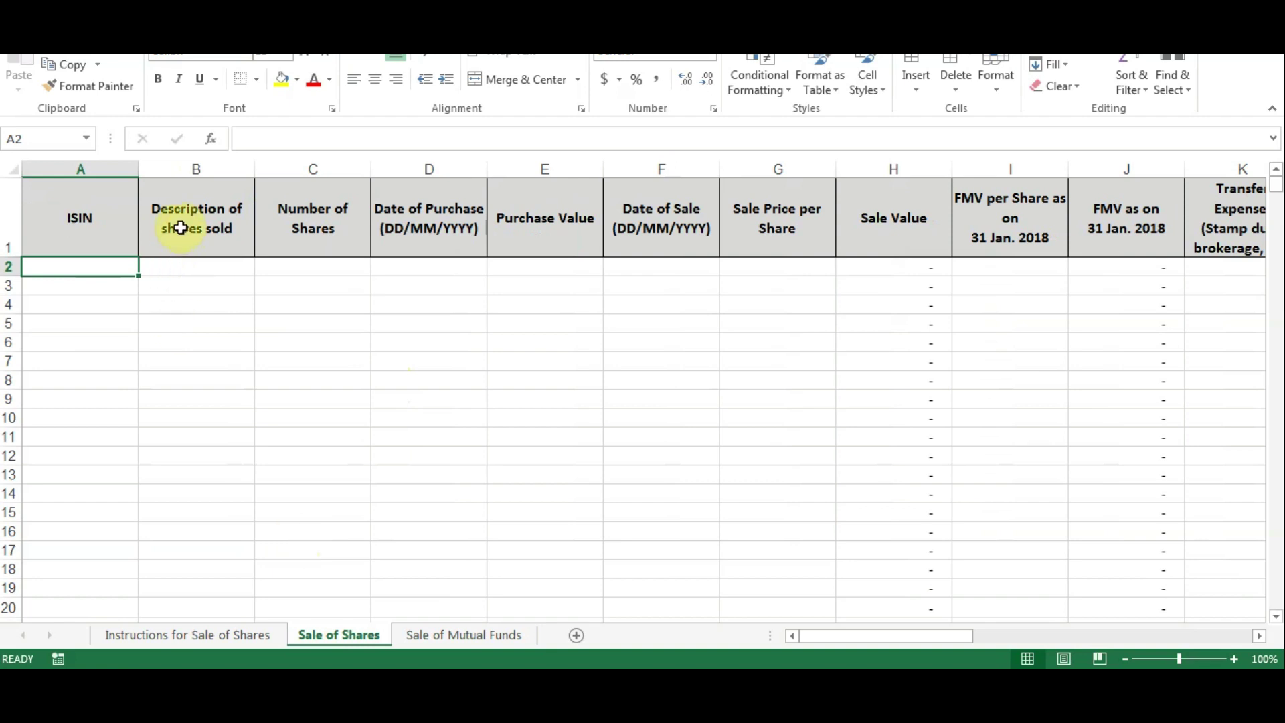
pyautogui.click(178, 265)
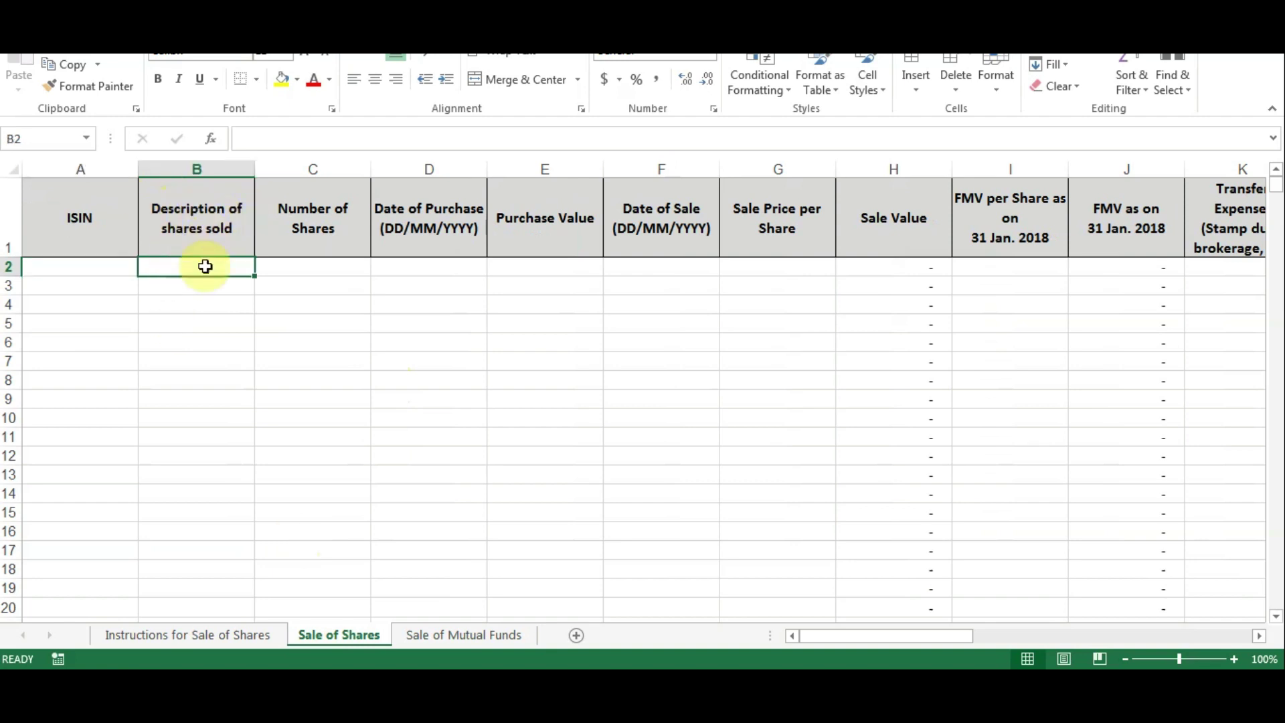
# - Review the long term, short term and speculation transactions with their totals in the CapitalGainSummary workbook
pyautogui.click(355, 666)
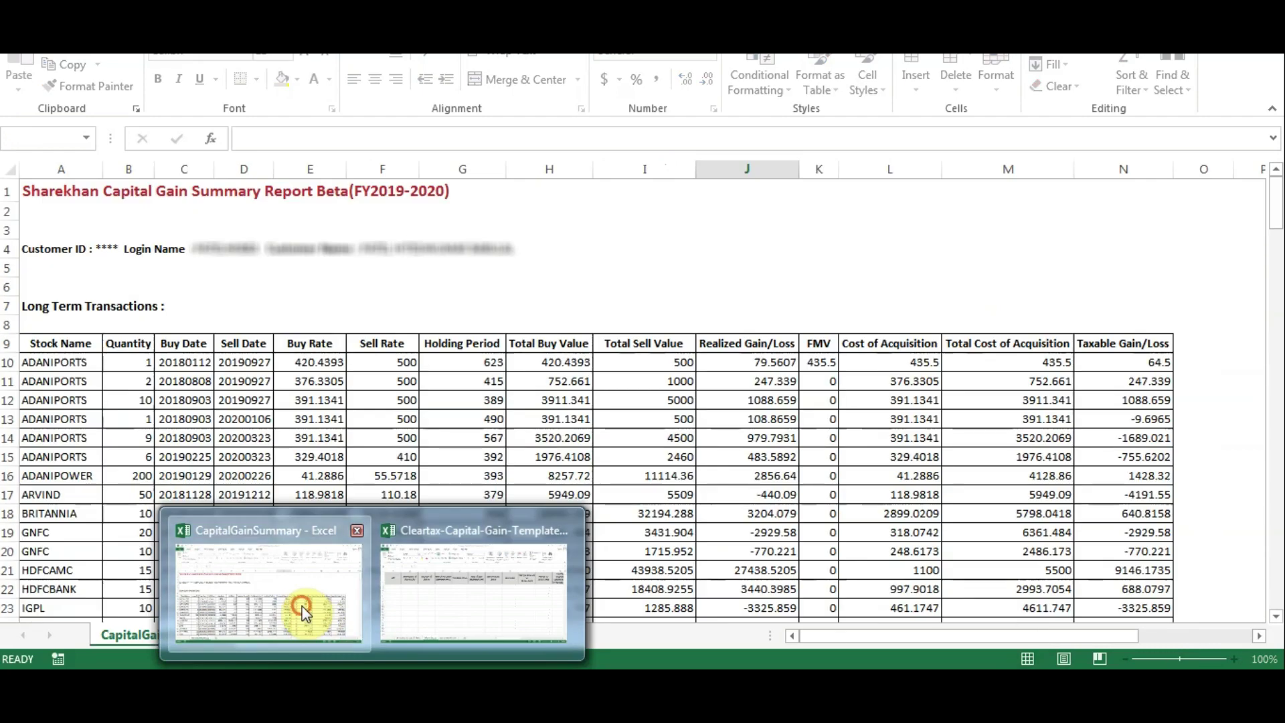
pyautogui.click(301, 611)
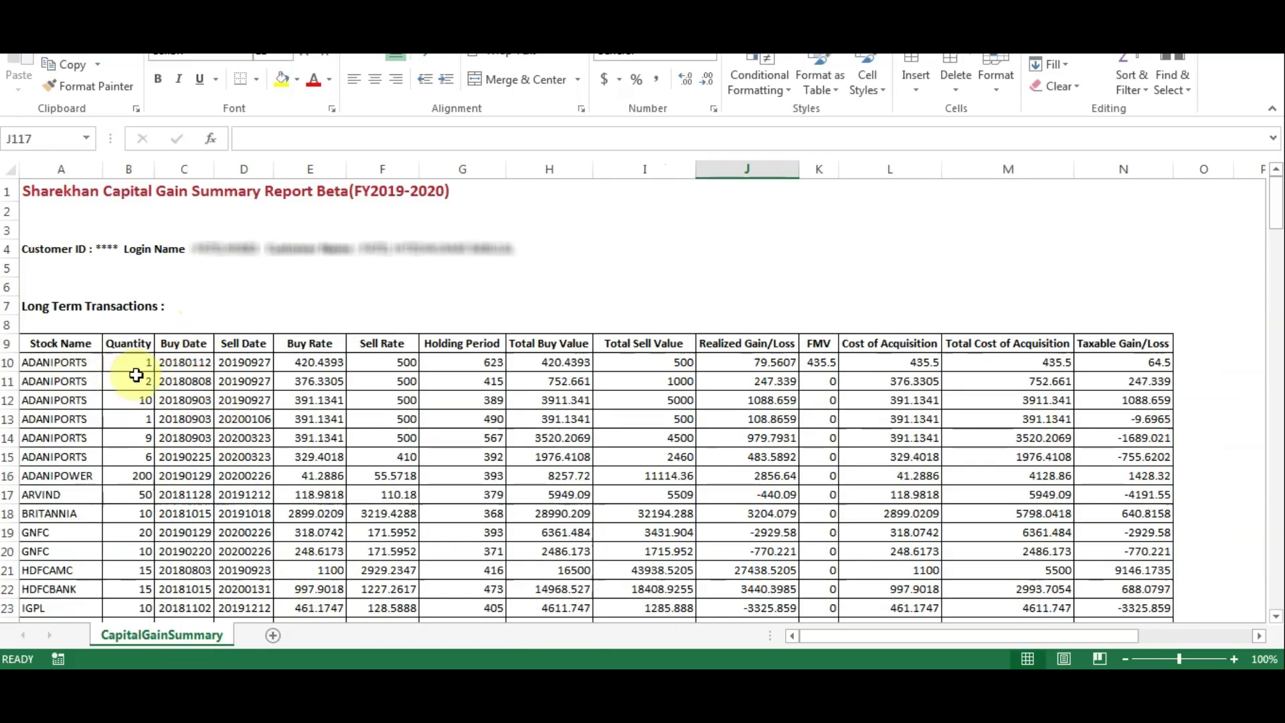
pyautogui.scroll(-1, 137, 329)
pyautogui.click(32, 247)
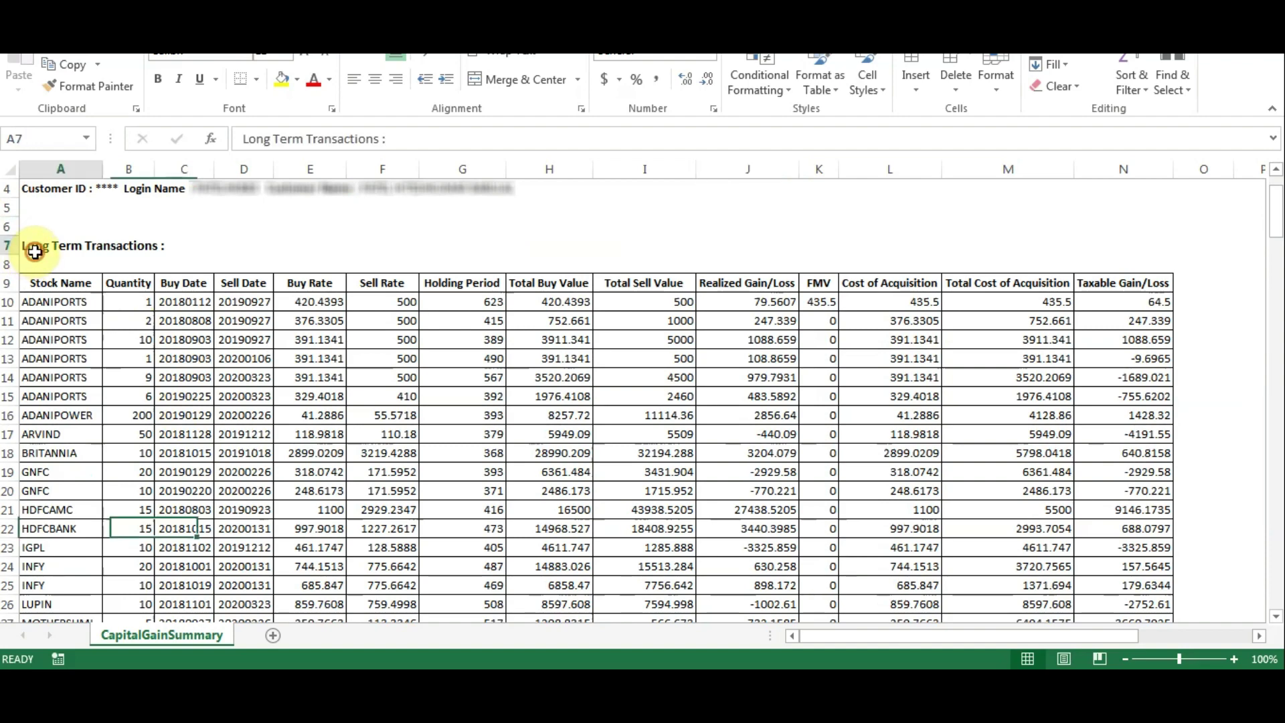
pyautogui.scroll(-5, 211, 391)
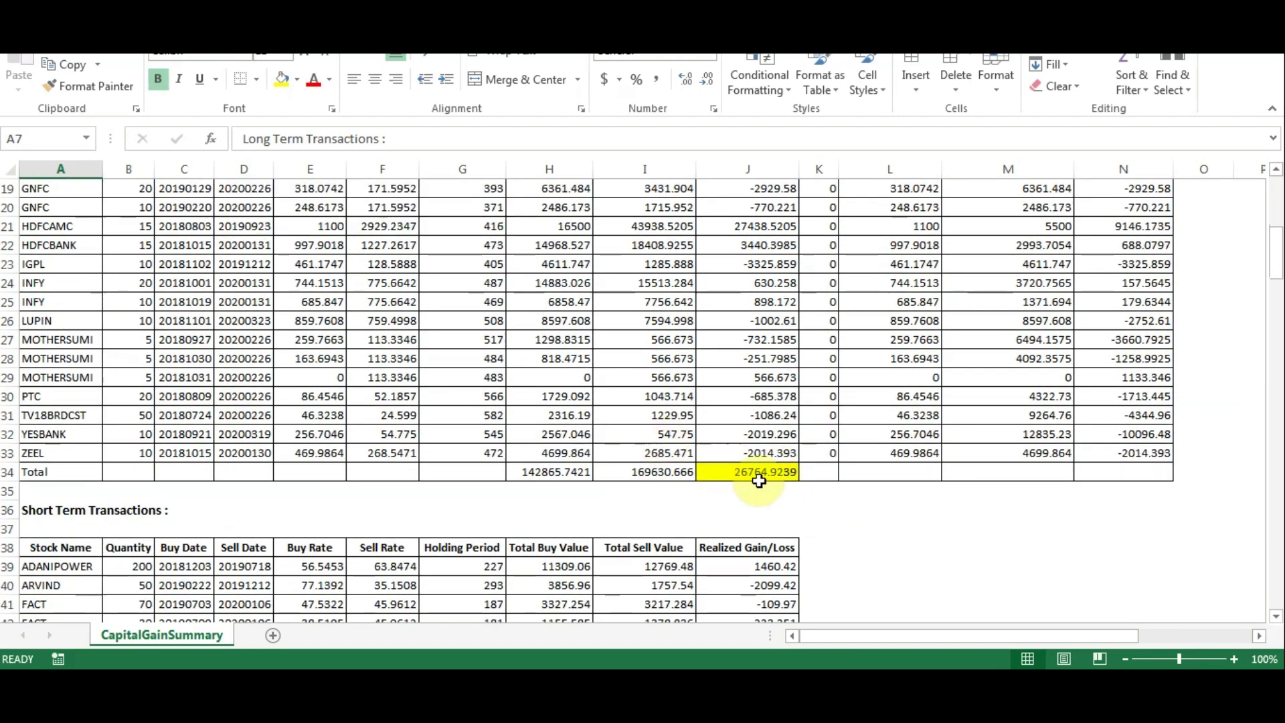
pyautogui.scroll(-4, 752, 477)
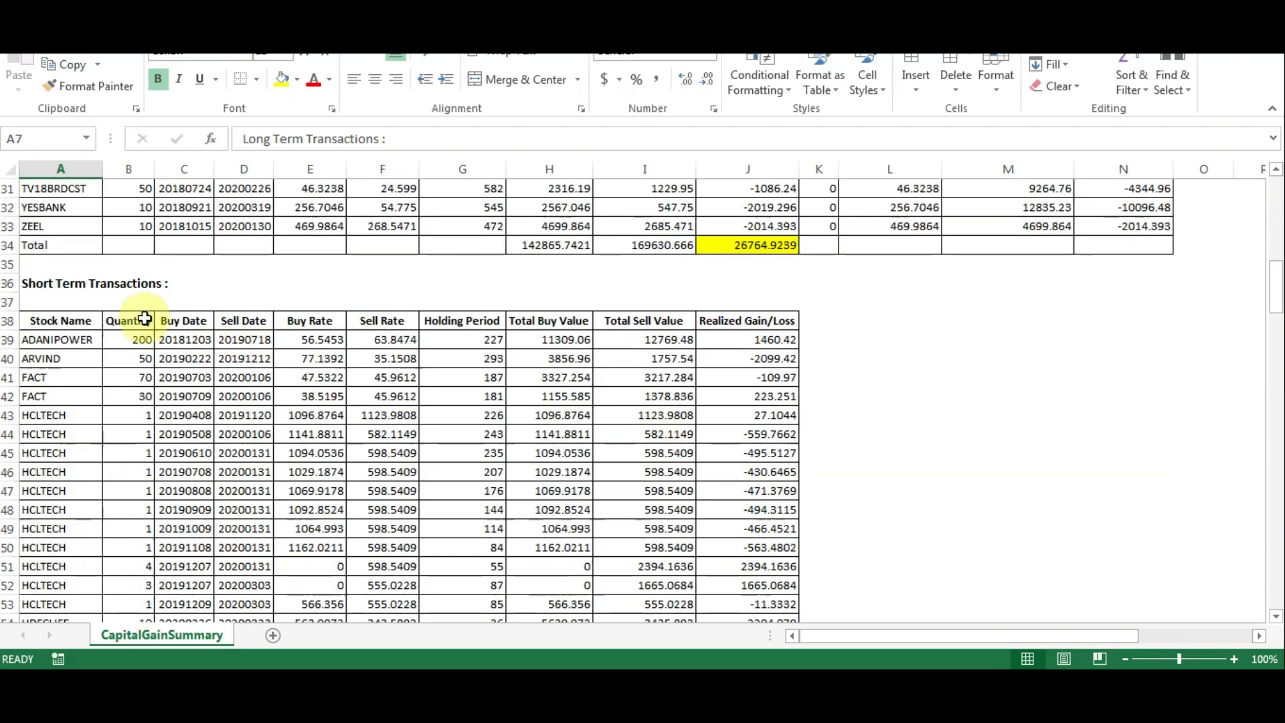
pyautogui.scroll(-7, 225, 383)
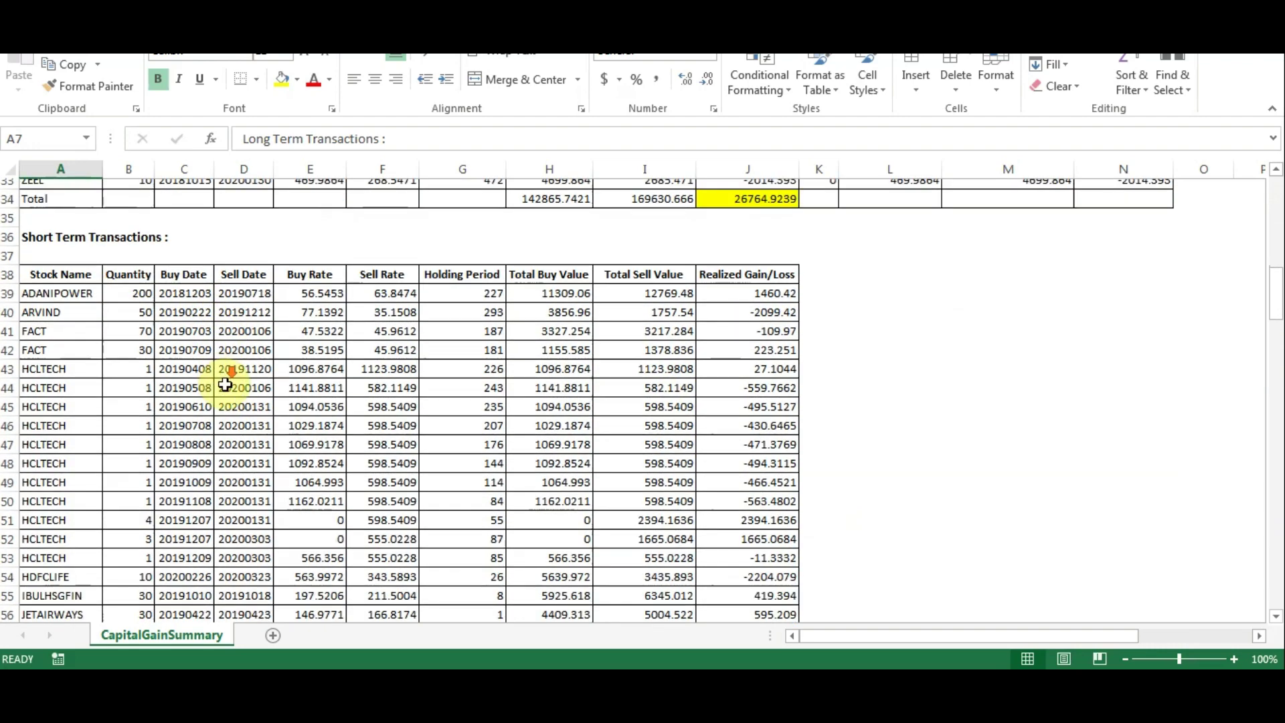
pyautogui.scroll(-1, 224, 383)
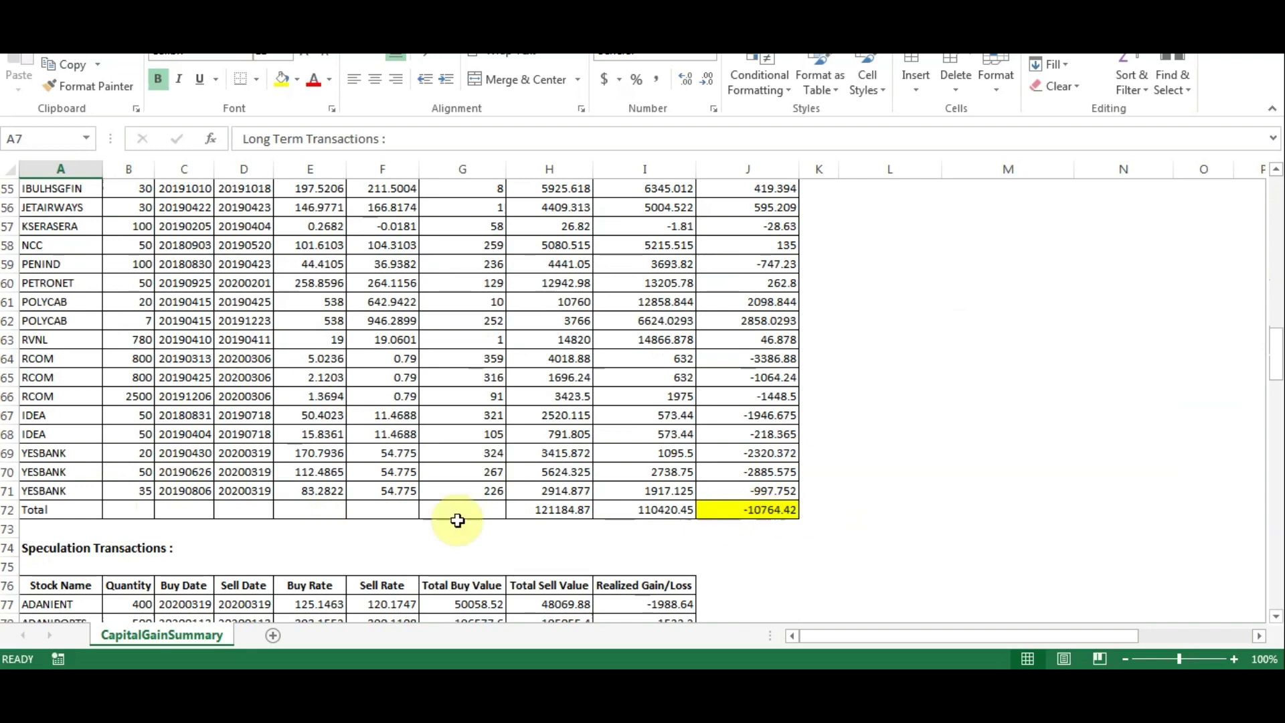
pyautogui.scroll(-4, 163, 428)
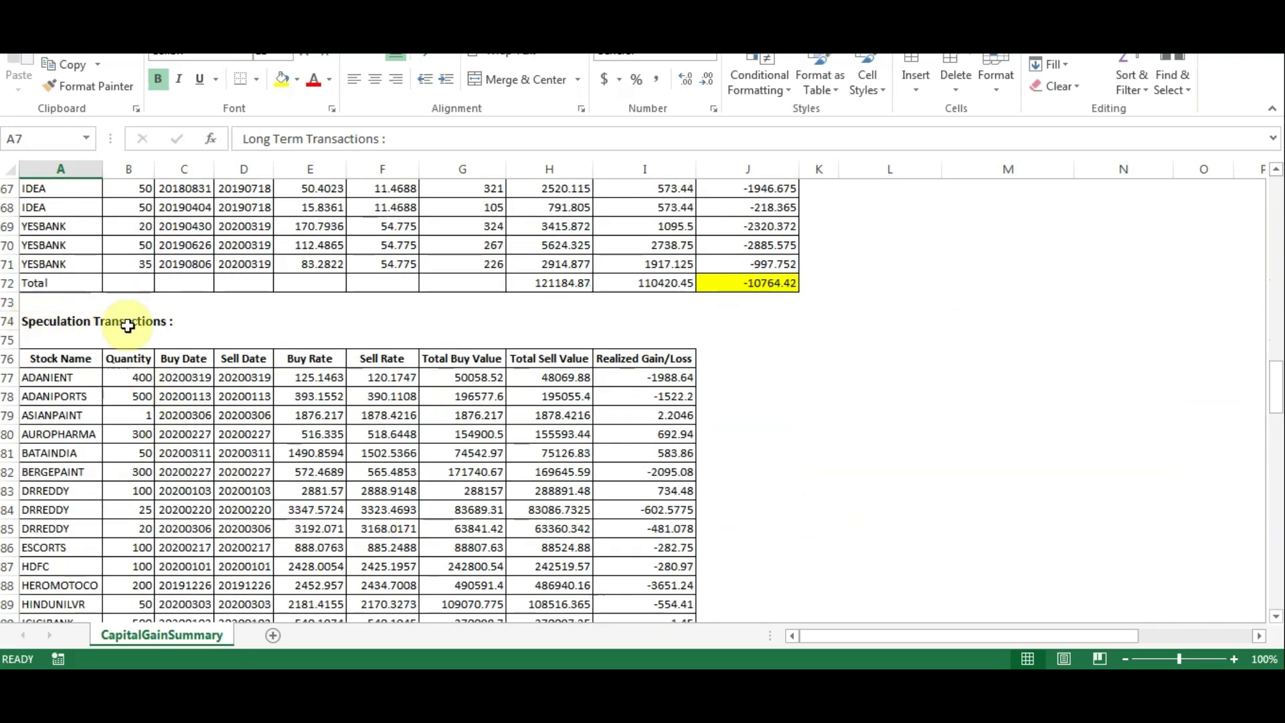
pyautogui.scroll(-1, 157, 402)
pyautogui.scroll(-14, 157, 402)
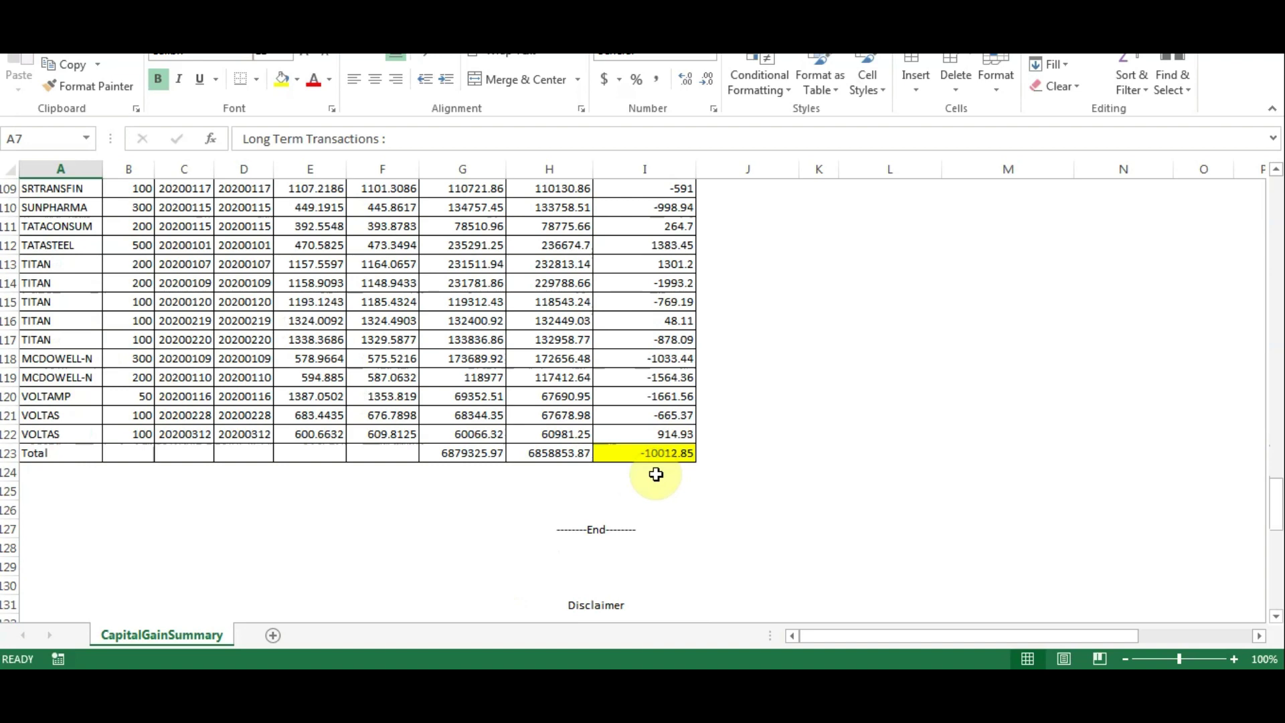
pyautogui.scroll(20, 253, 530)
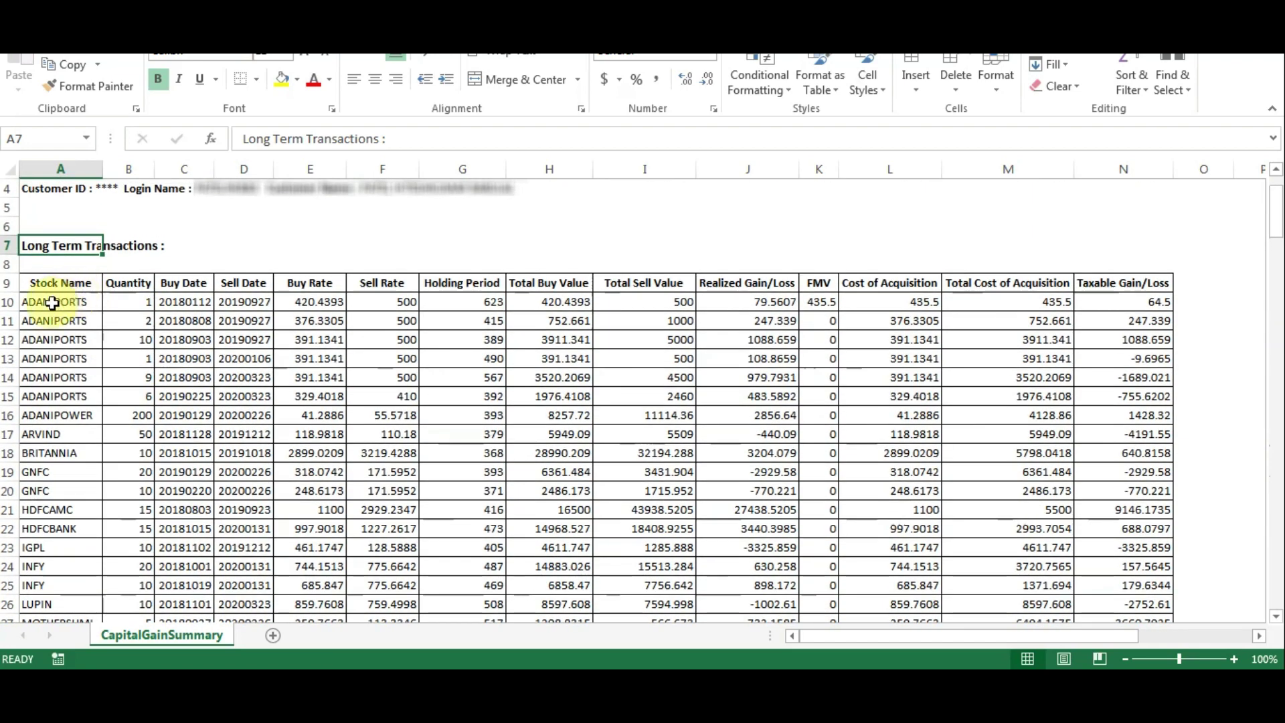
# - Copy the long-term stock names A10:A33 from CapitalGainSummary into the template's Description of shares sold column, starting at B2
pyautogui.click(52, 303)
pyautogui.hotkey('ctrl', 'shift', 'Down')
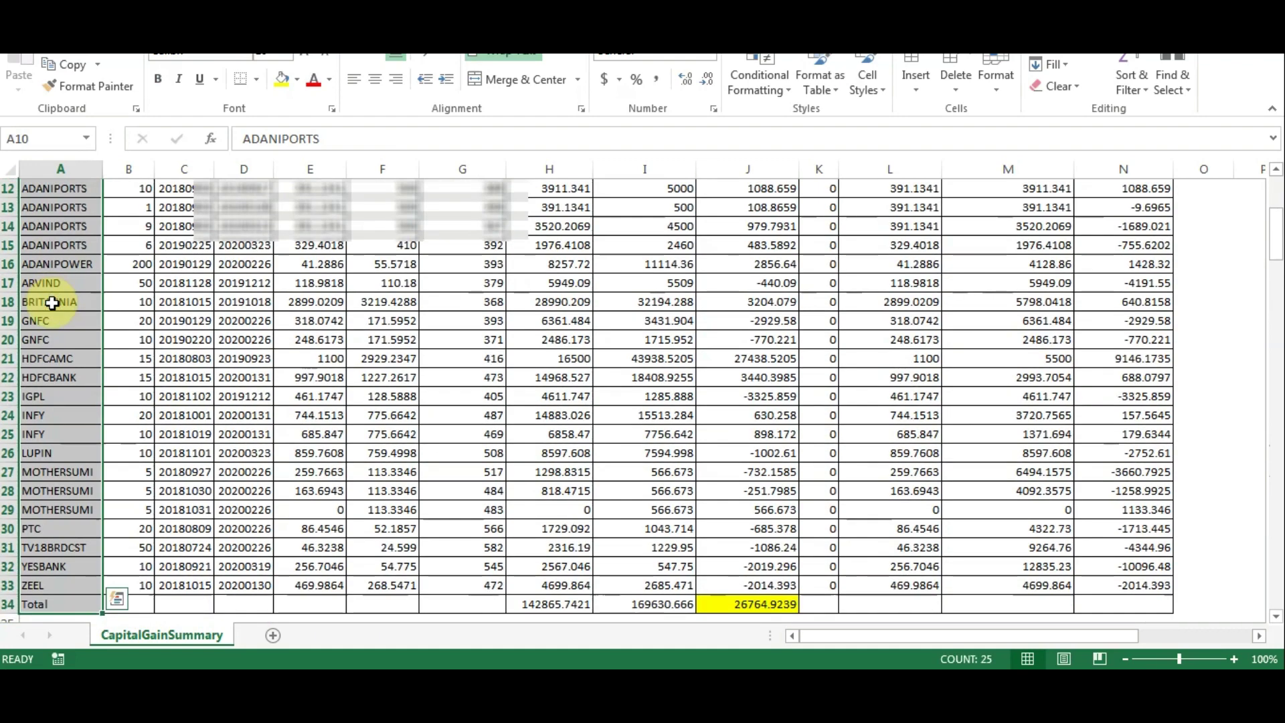
pyautogui.hotkey('ctrl', 'c')
pyautogui.moveTo(287, 593)
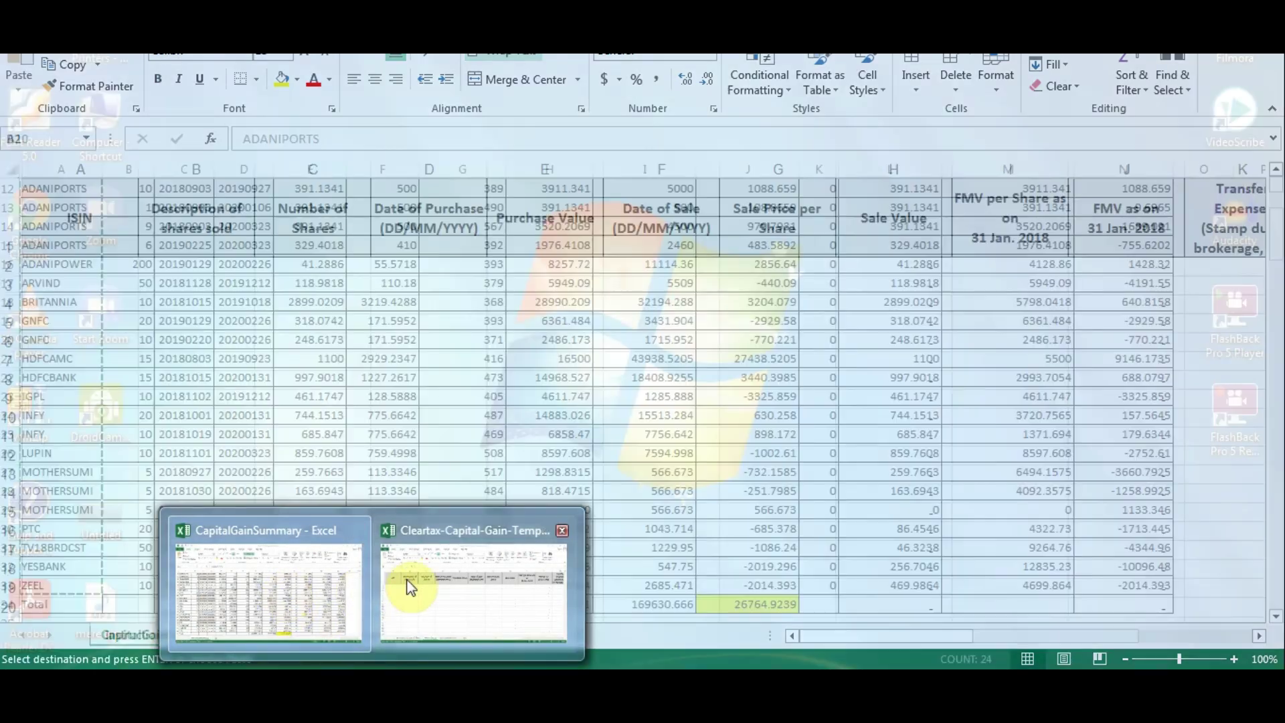
pyautogui.click(410, 585)
pyautogui.click(168, 264)
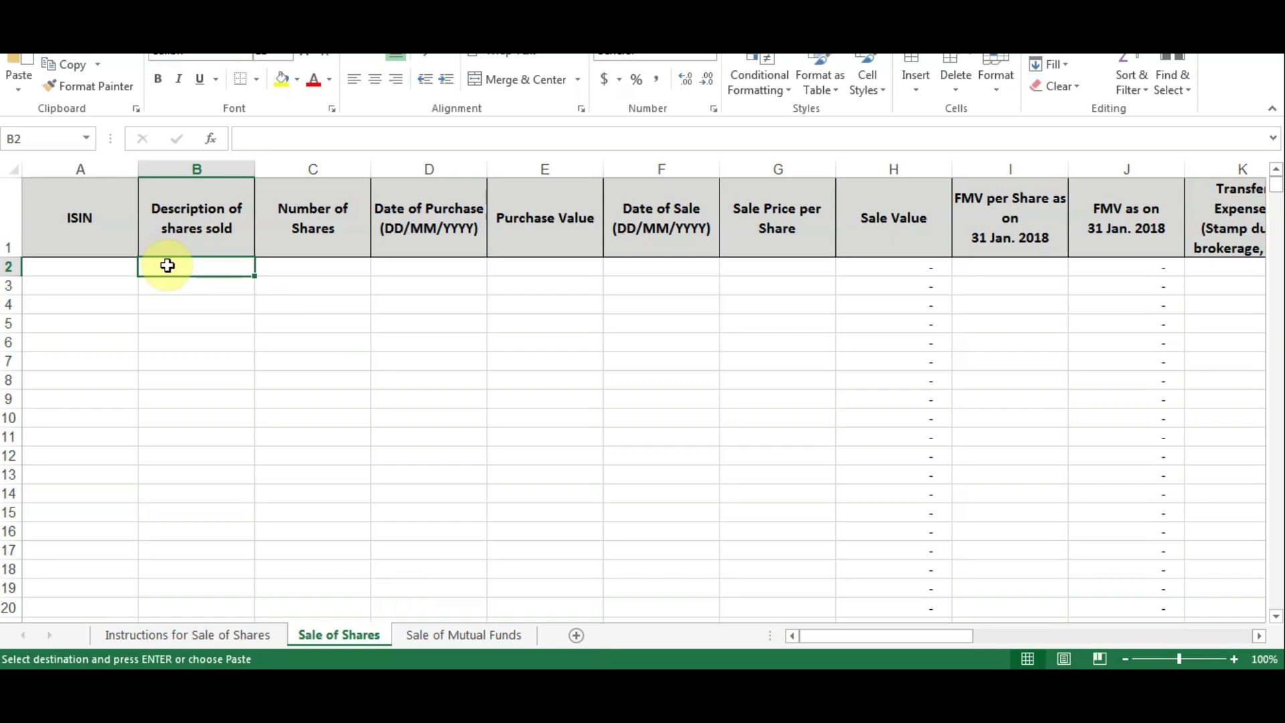
pyautogui.hotkey('ctrl', 'v')
# - Copy the long-term quantities B10:B33 from CapitalGainSummary into the template's Number of Shares column, starting at C2
pyautogui.click(304, 268)
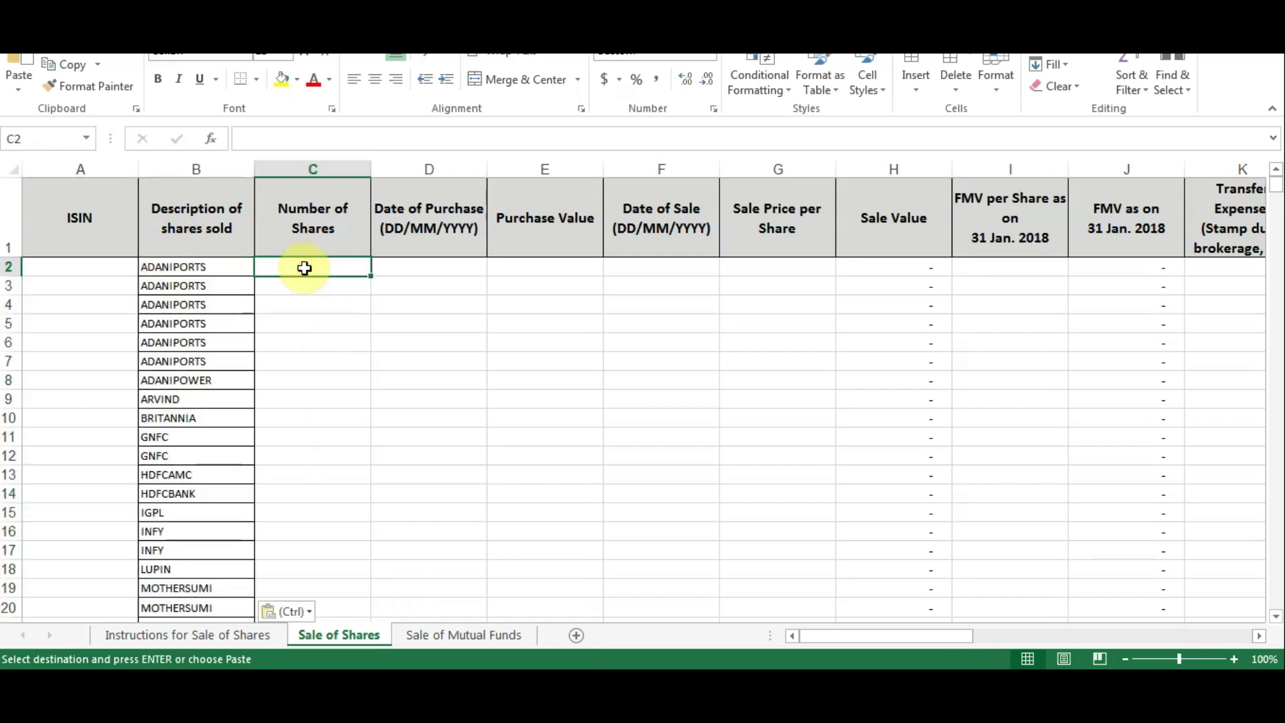
pyautogui.hotkey('alt', 'Tab')
pyautogui.scroll(4, 154, 335)
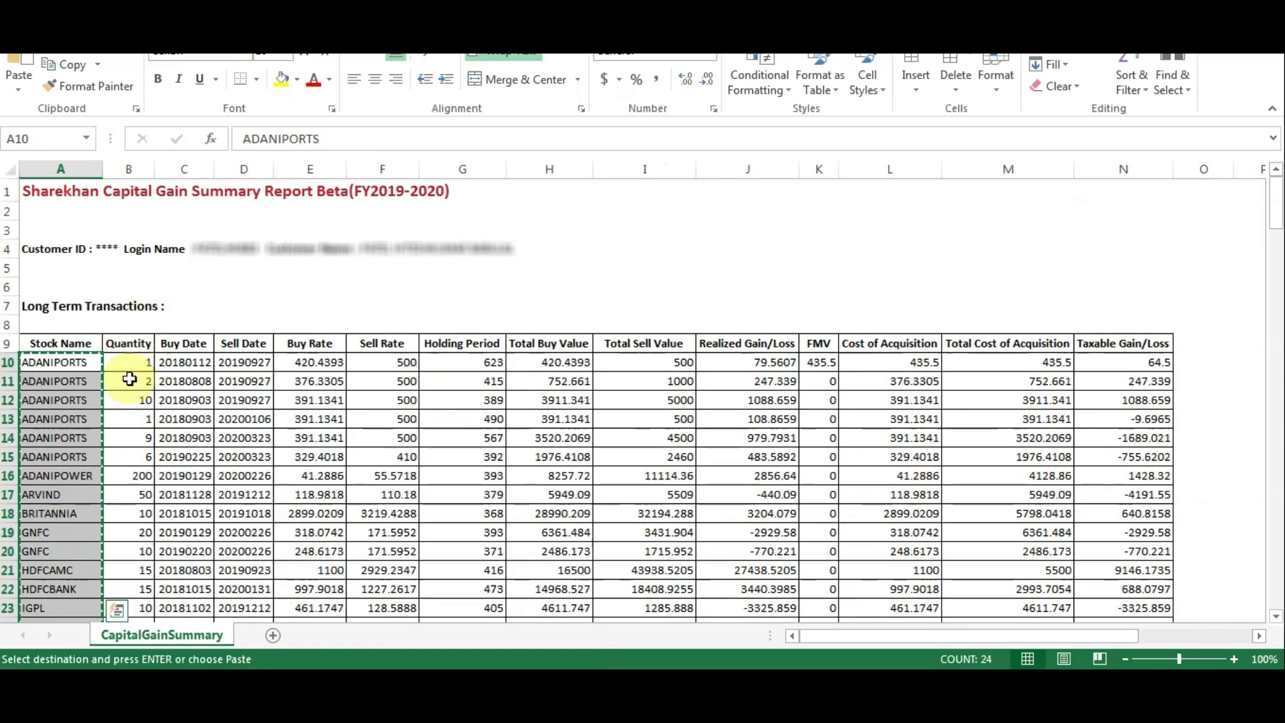
pyautogui.click(129, 363)
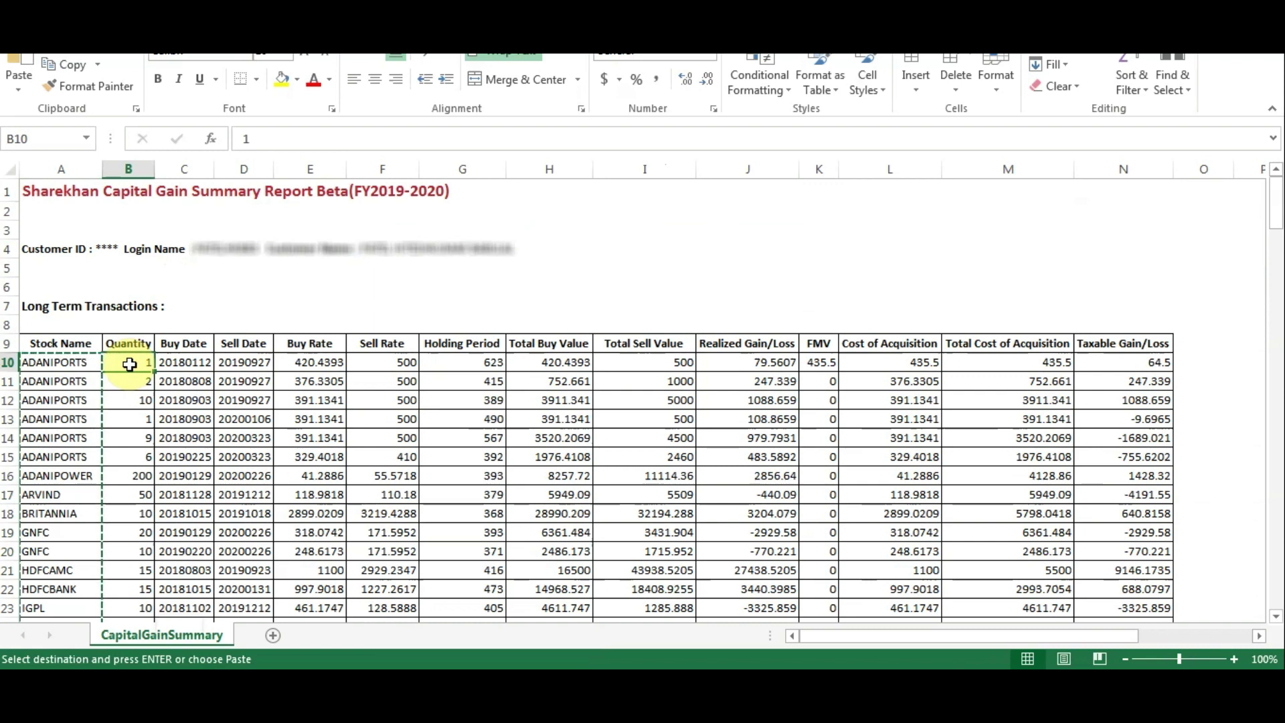
pyautogui.hotkey('ctrl', 'shift', 'Down')
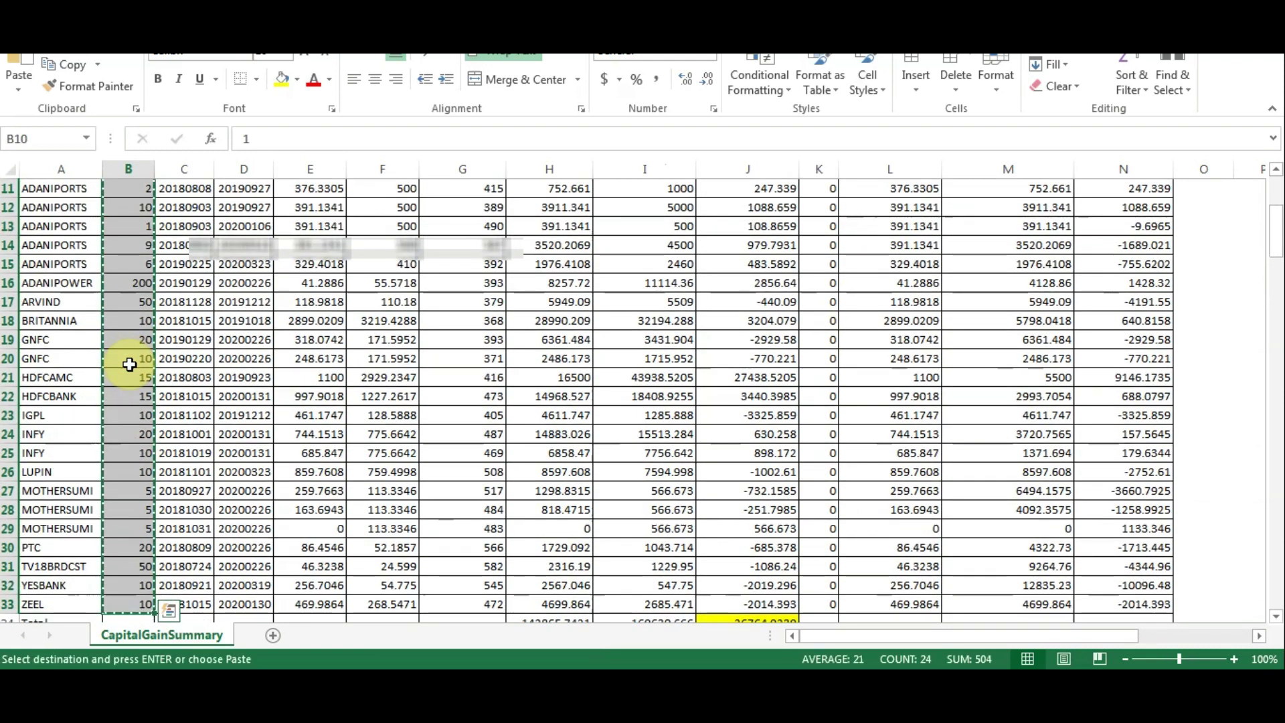
pyautogui.hotkey('alt', 'Tab')
pyautogui.hotkey('ctrl', 'v')
# - Copy the long-term buy dates C10:C33 from CapitalGainSummary into the template's Date of Purchase column, starting at D2
pyautogui.click(415, 268)
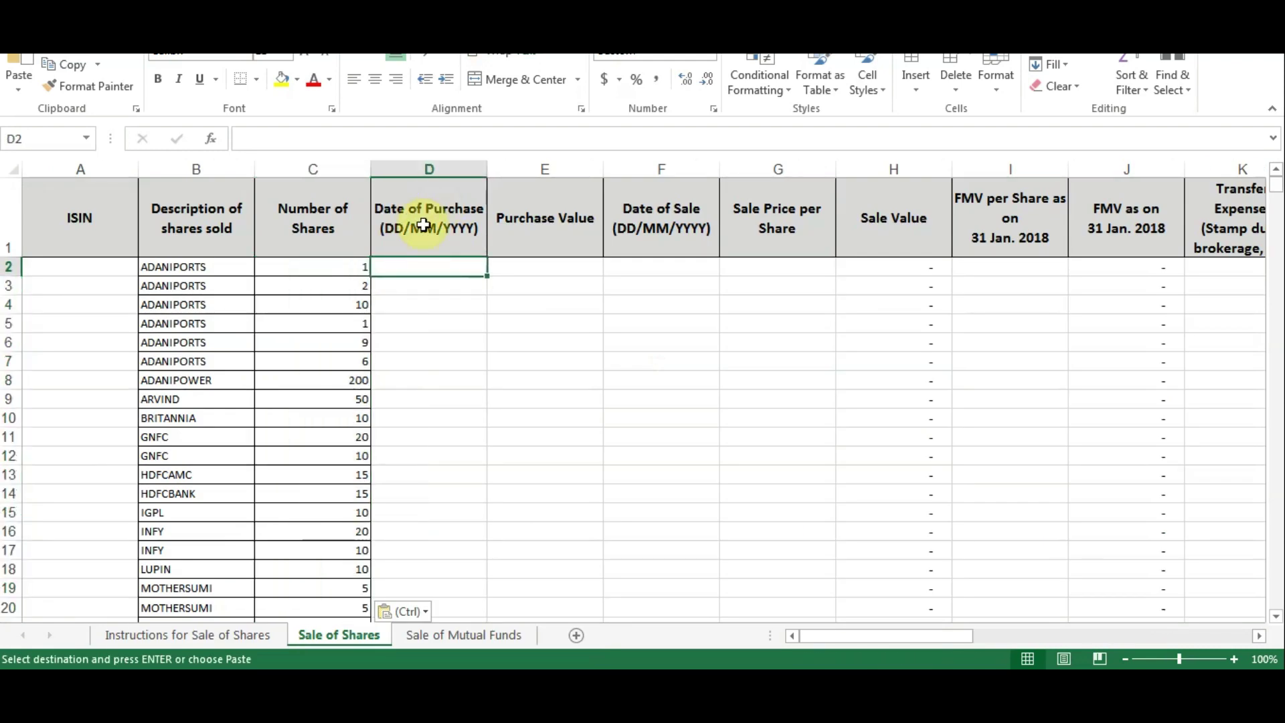
pyautogui.hotkey('alt', 'Tab')
pyautogui.scroll(4, 290, 292)
pyautogui.click(191, 362)
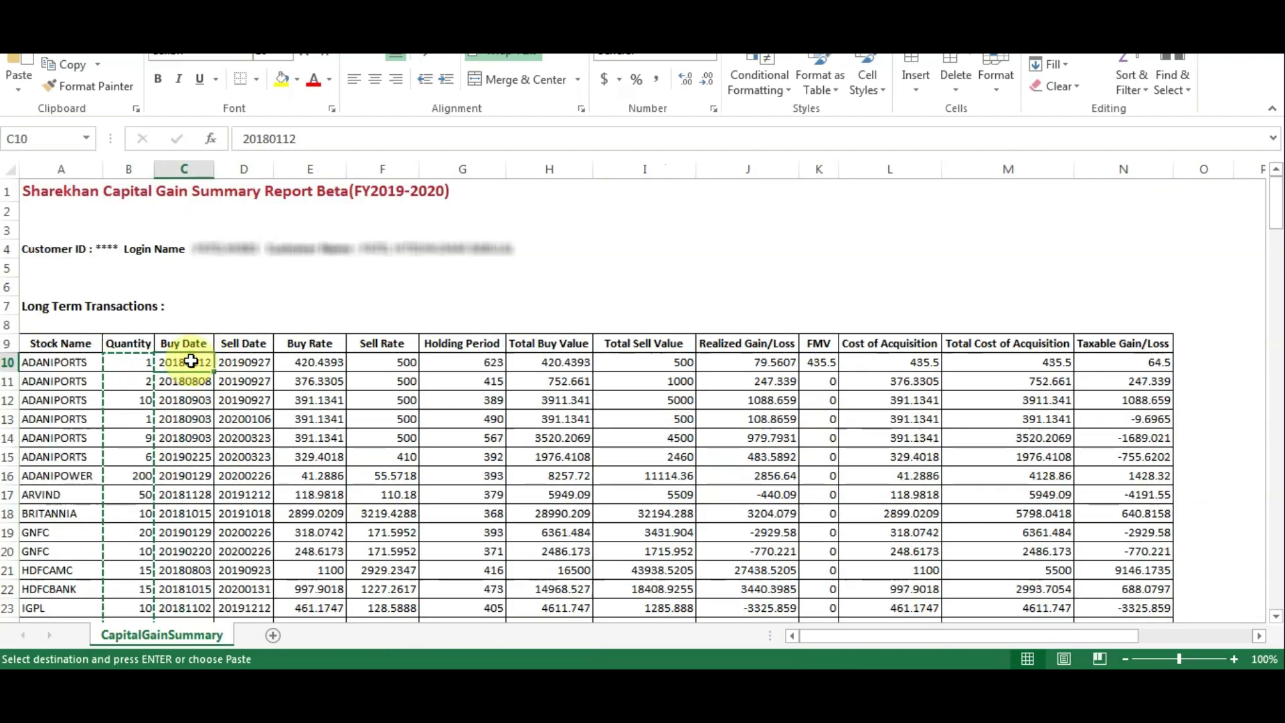
pyautogui.hotkey('ctrl', 'shift', 'Down')
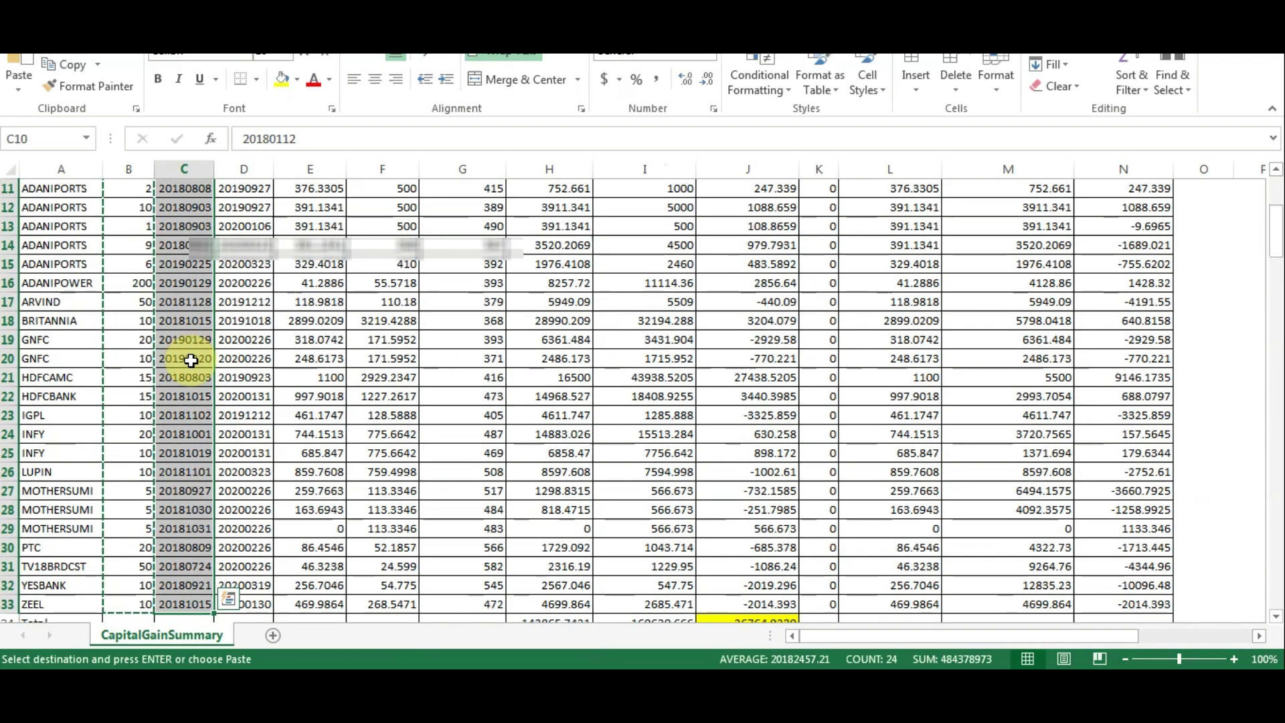
pyautogui.hotkey('alt', 'Tab')
pyautogui.hotkey('ctrl', 'v')
# - Copy the long-term total buy values H10:H33 from CapitalGainSummary into the template's Purchase Value column, starting at E2
pyautogui.click(515, 268)
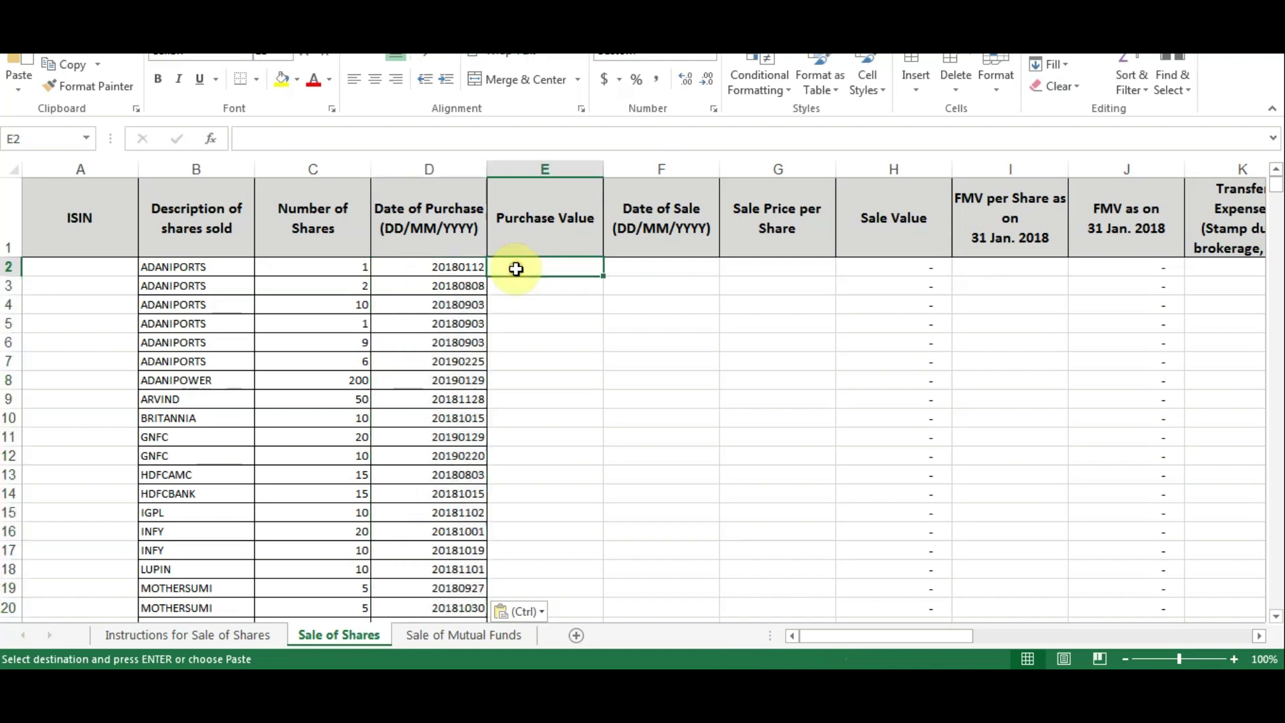
pyautogui.hotkey('alt', 'Tab')
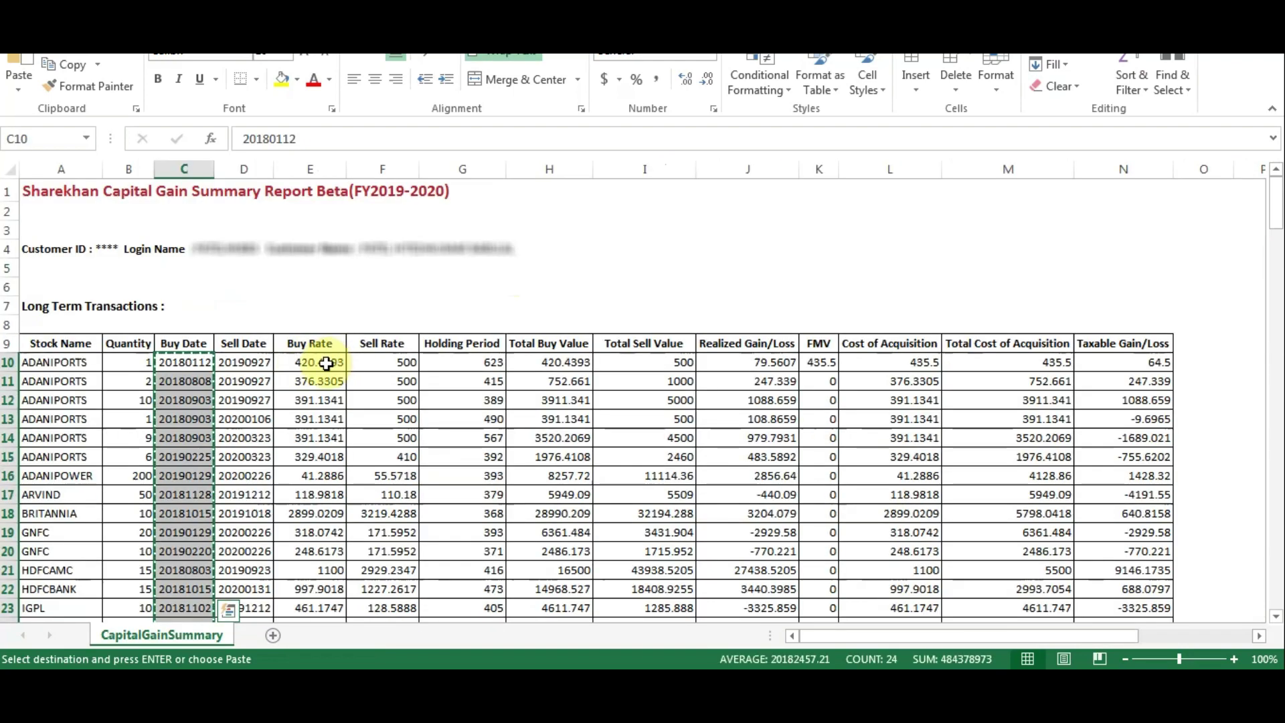
pyautogui.click(536, 364)
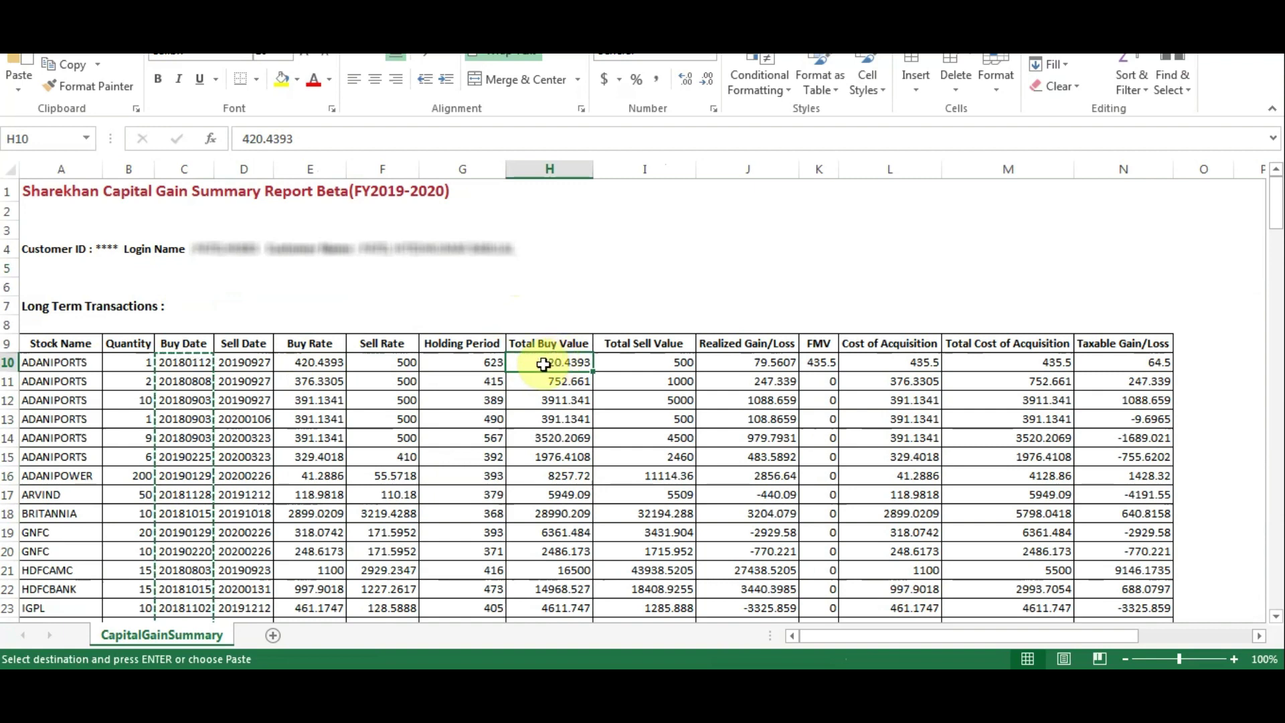
pyautogui.hotkey('ctrl', 'shift', 'Down')
pyautogui.hotkey('alt', 'Tab')
pyautogui.click(516, 269)
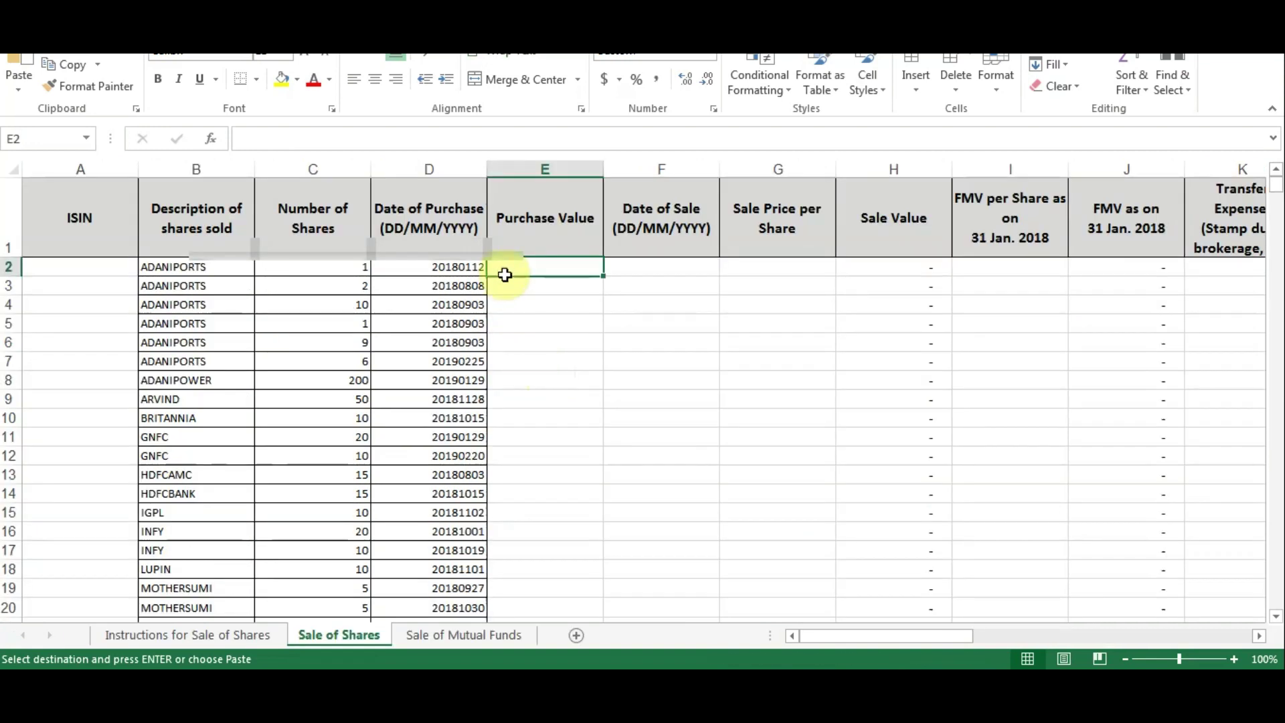
pyautogui.hotkey('ctrl', 'v')
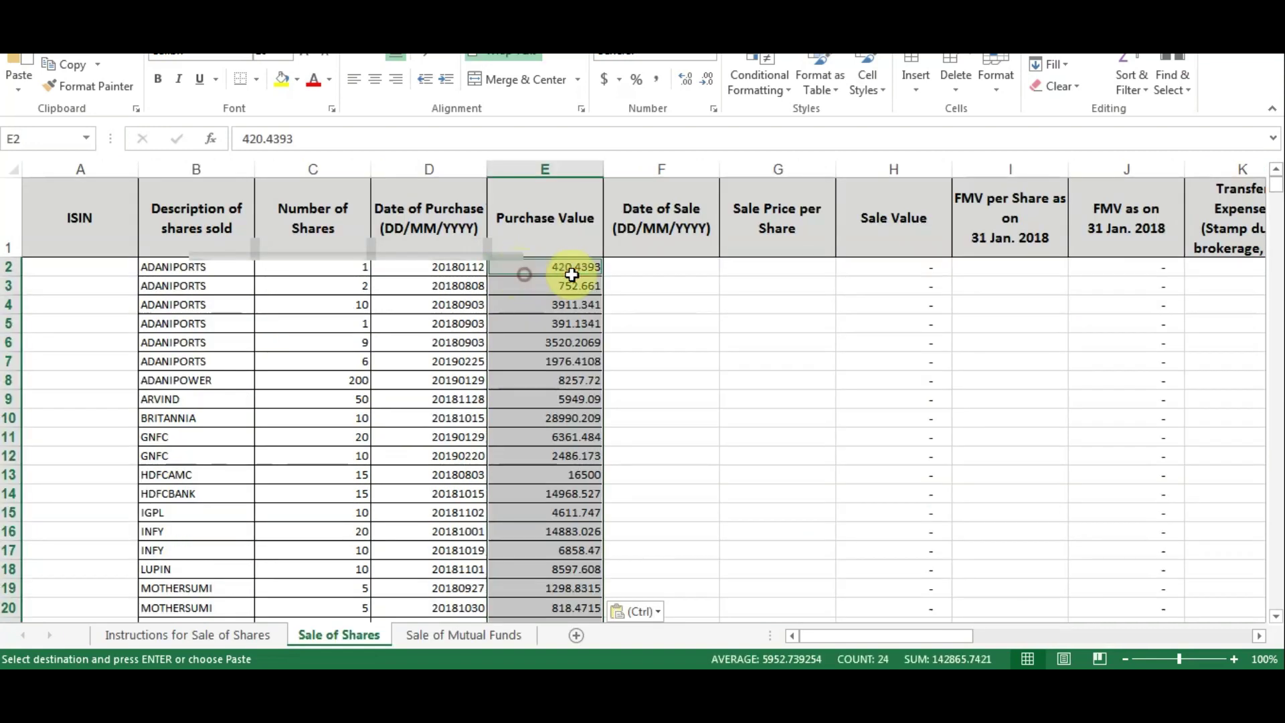
# - Copy the long-term sell dates D10:D33 from CapitalGainSummary into the template's Date of Sale column, starting at F2
pyautogui.click(630, 267)
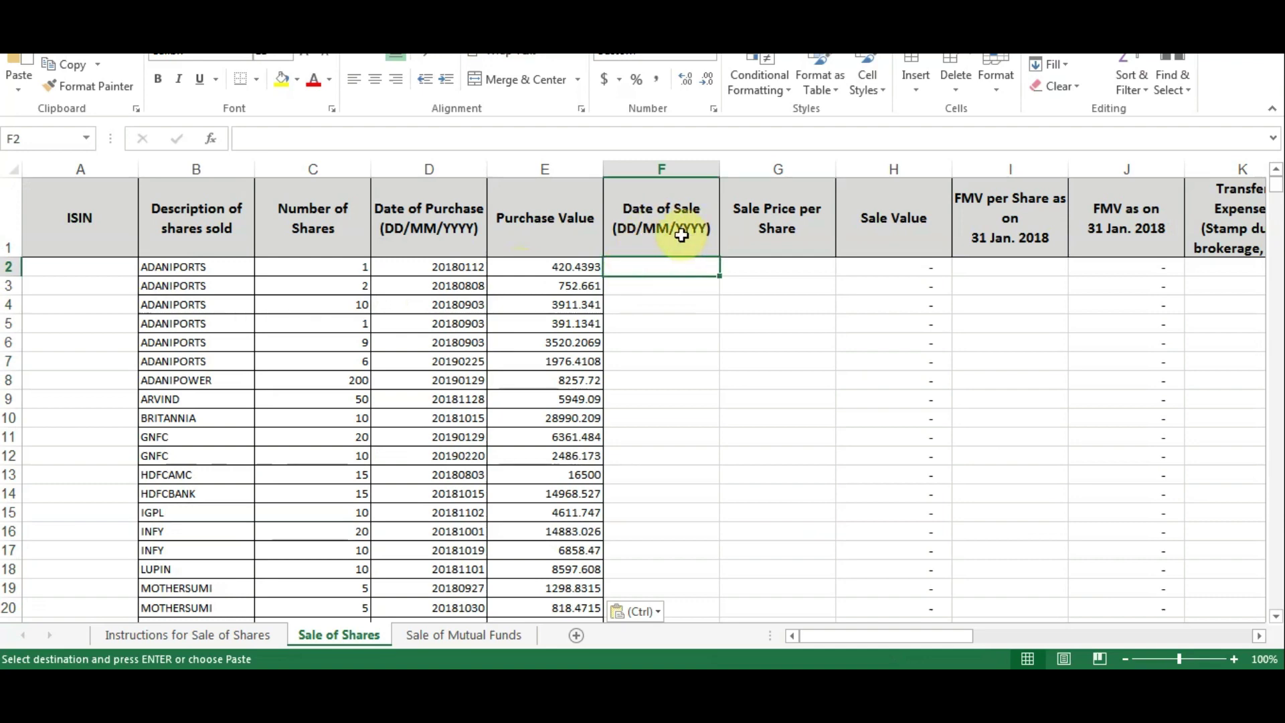
pyautogui.hotkey('alt', 'Tab')
pyautogui.click(236, 362)
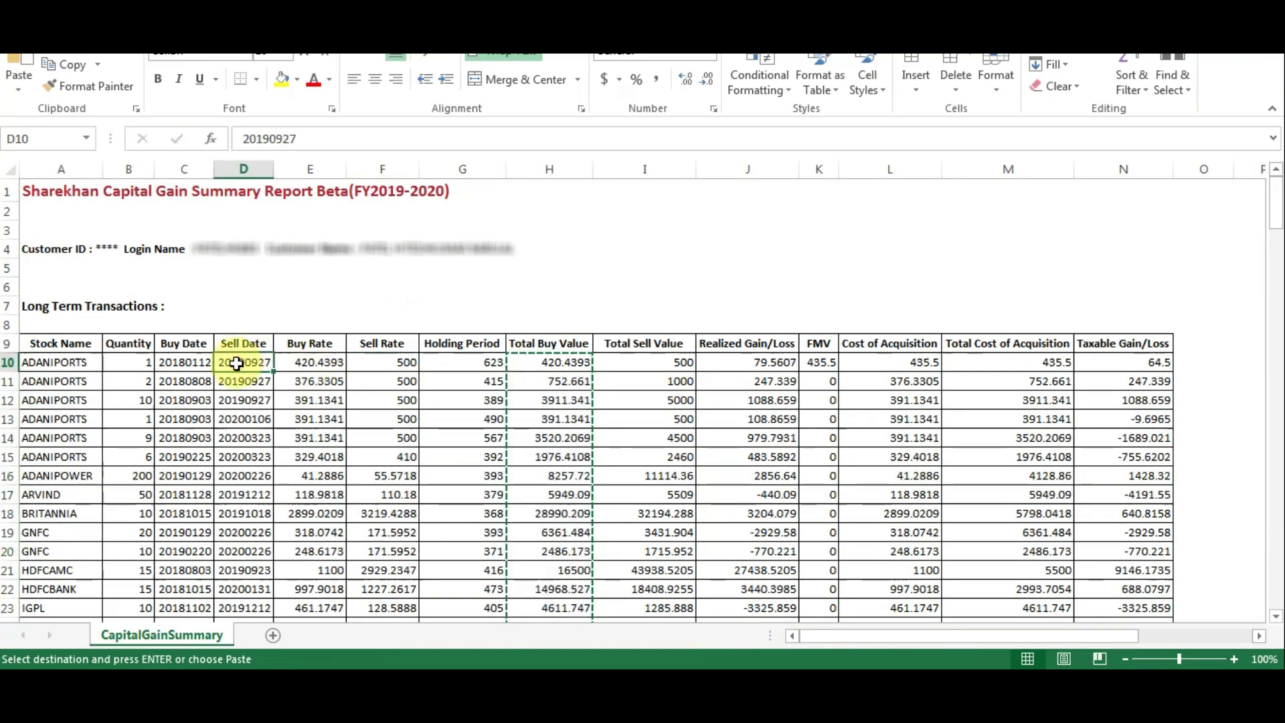
pyautogui.hotkey('alt', 'Tab')
pyautogui.click(666, 263)
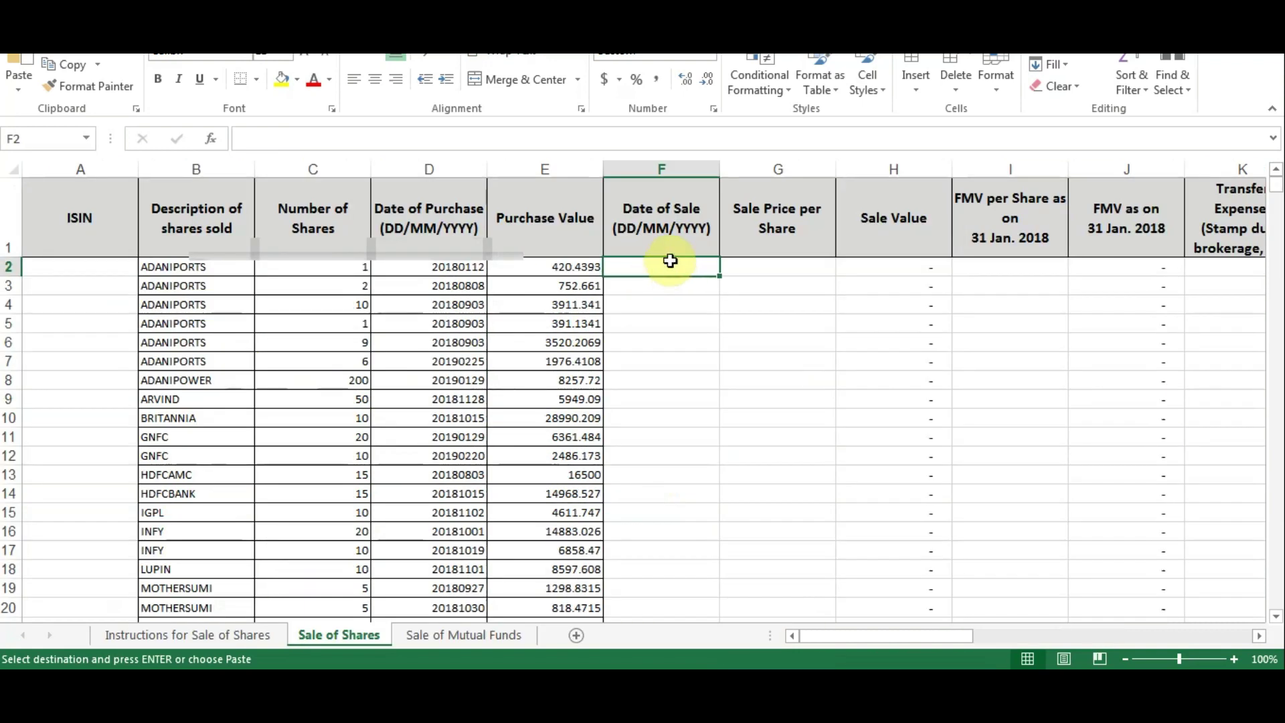
pyautogui.hotkey('ctrl', 'v')
# - Copy the long-term sell rates F10:F33 from CapitalGainSummary into the template's Sale Price per Share column, starting at G2
pyautogui.click(764, 266)
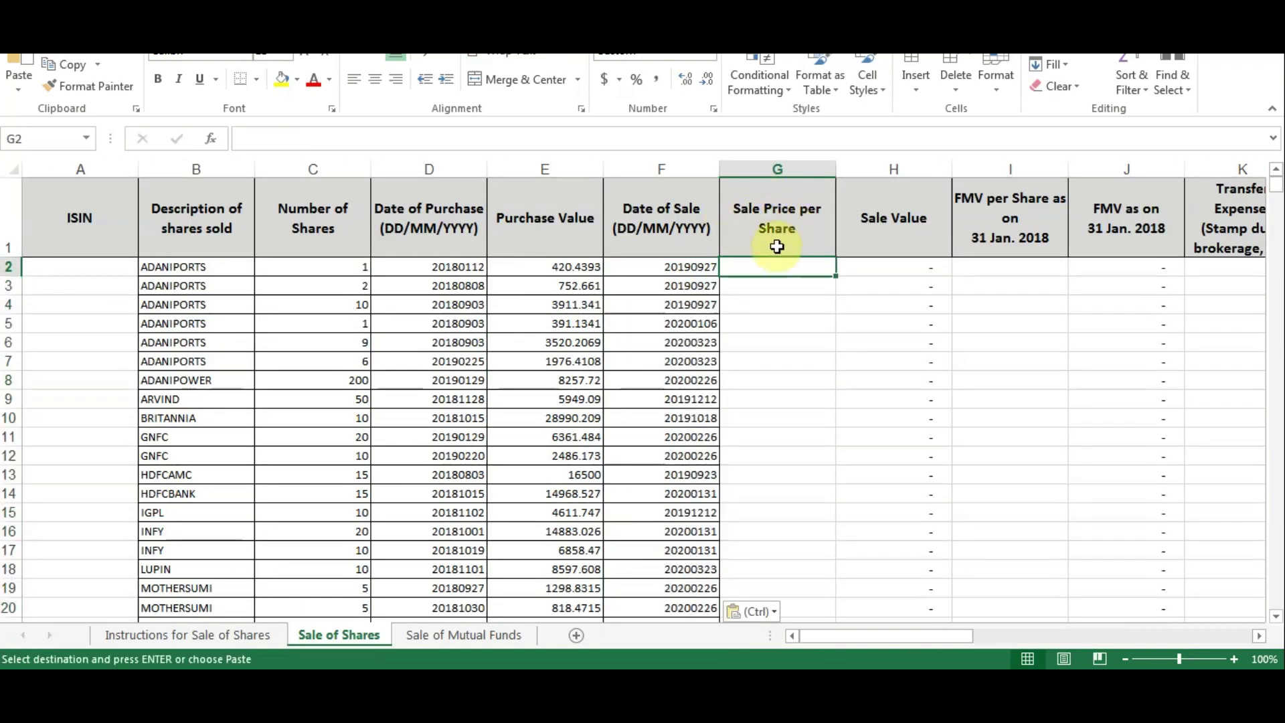
pyautogui.hotkey('alt', 'Tab')
pyautogui.scroll(3, 307, 425)
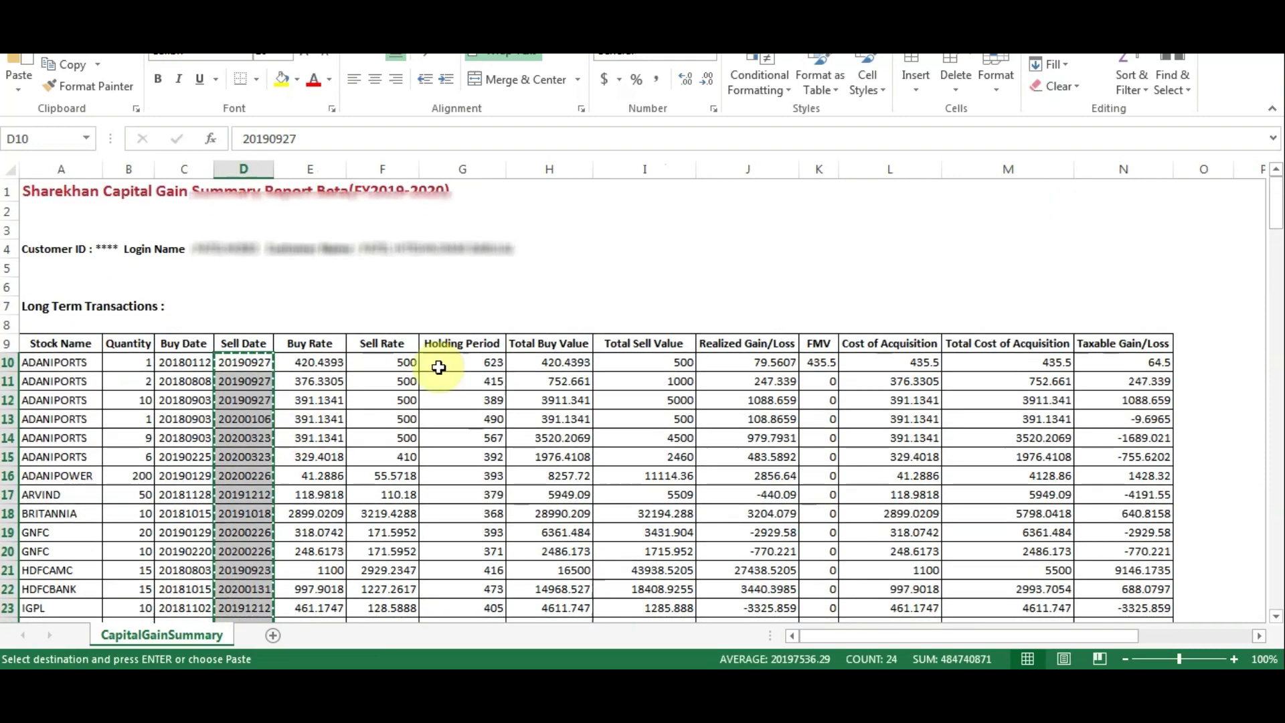
pyautogui.click(387, 362)
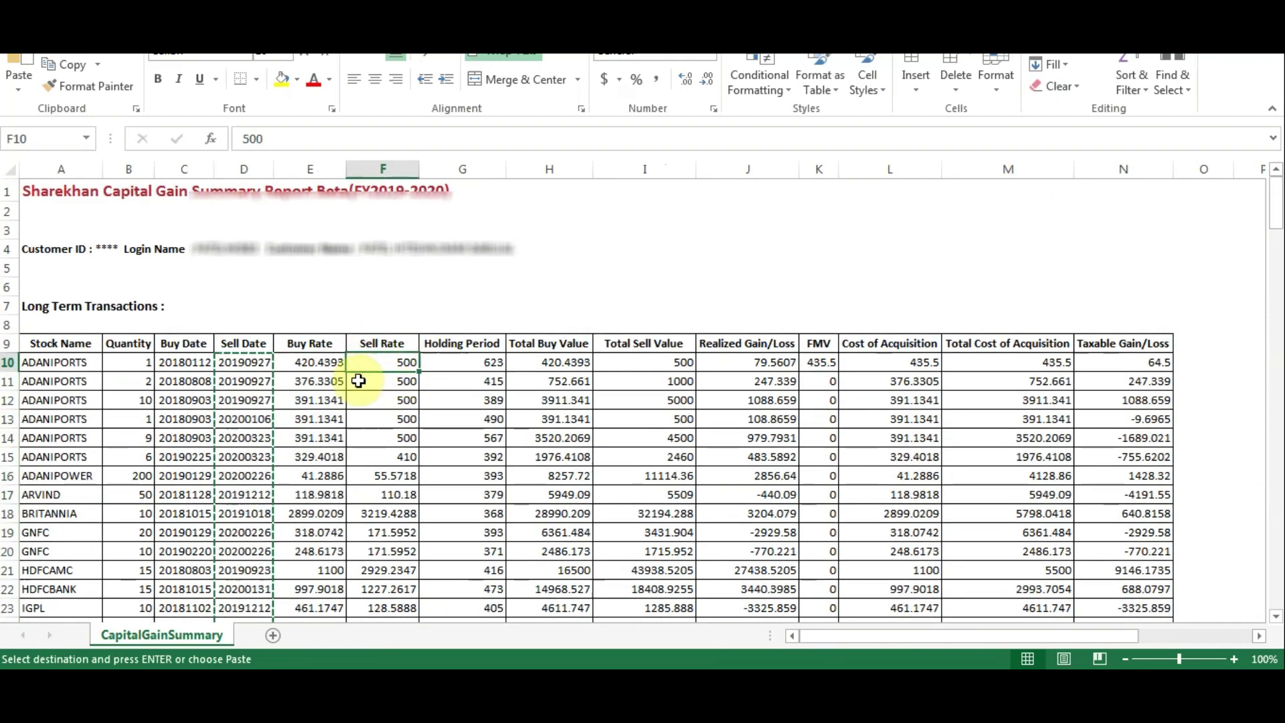
pyautogui.hotkey('ctrl', 'shift', 'Down')
pyautogui.hotkey('ctrl', 'c')
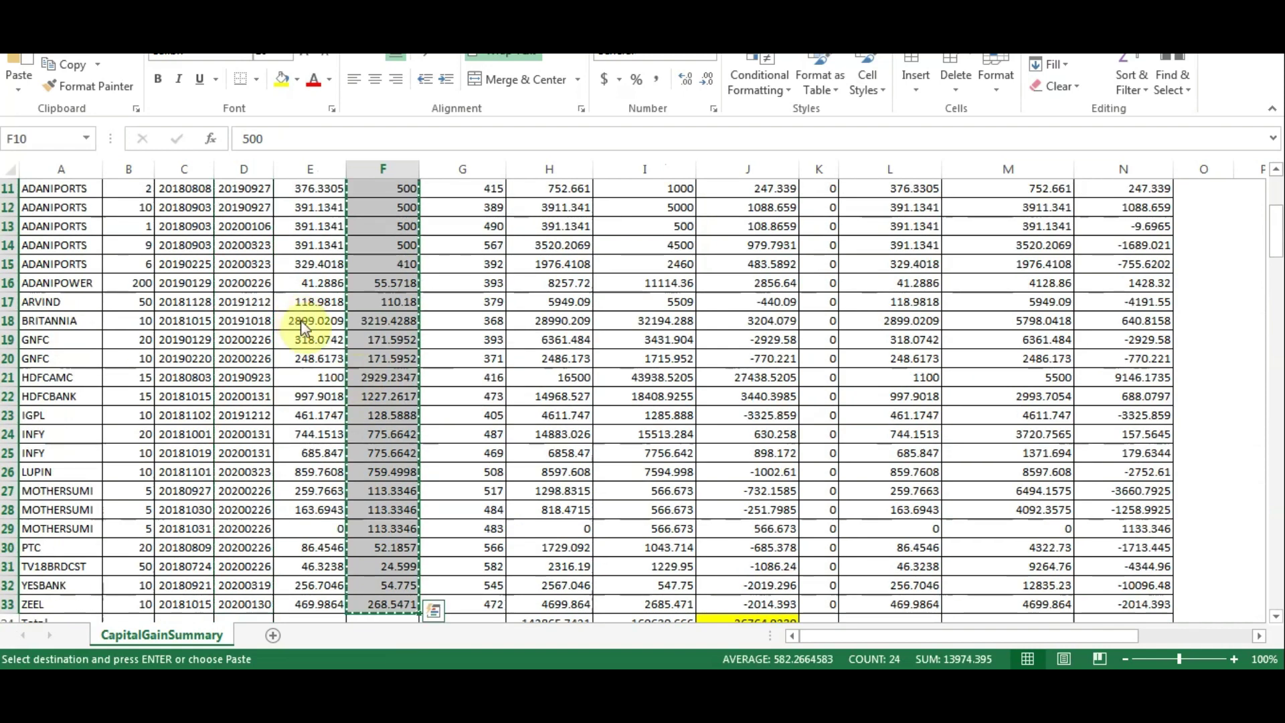
pyautogui.hotkey('alt', 'Tab')
pyautogui.hotkey('ctrl', 'v')
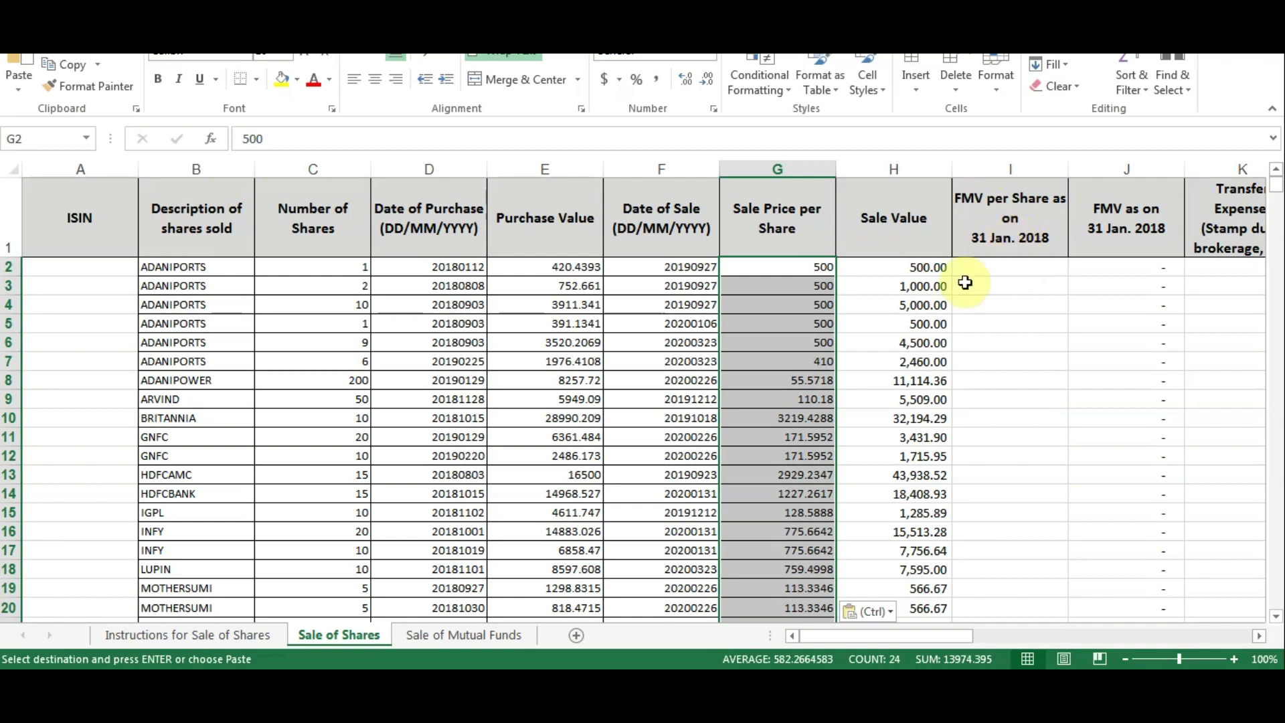
# - Copy the first ADANIPORTS row's FMV from K10 of CapitalGainSummary into the template's FMV per Share cell I2
pyautogui.click(1015, 271)
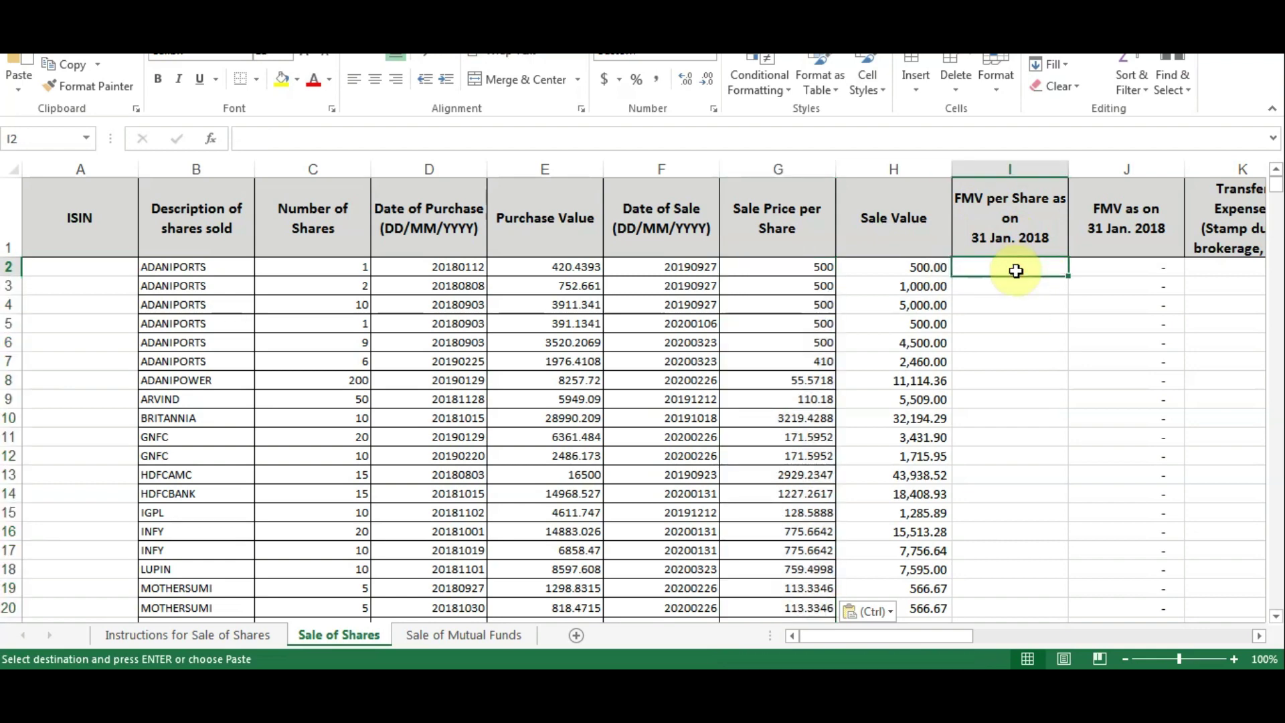
pyautogui.hotkey('alt', 'Tab')
pyautogui.scroll(3, 863, 488)
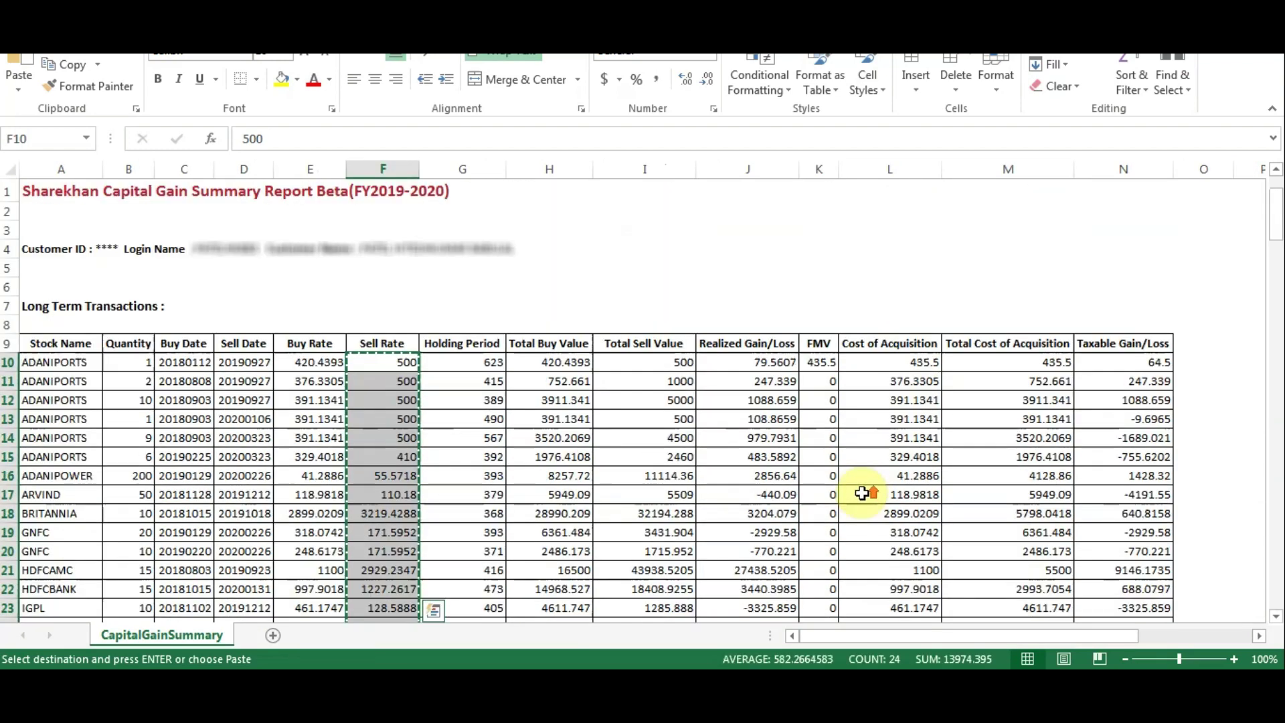
pyautogui.click(822, 368)
pyautogui.hotkey('ctrl', 'c')
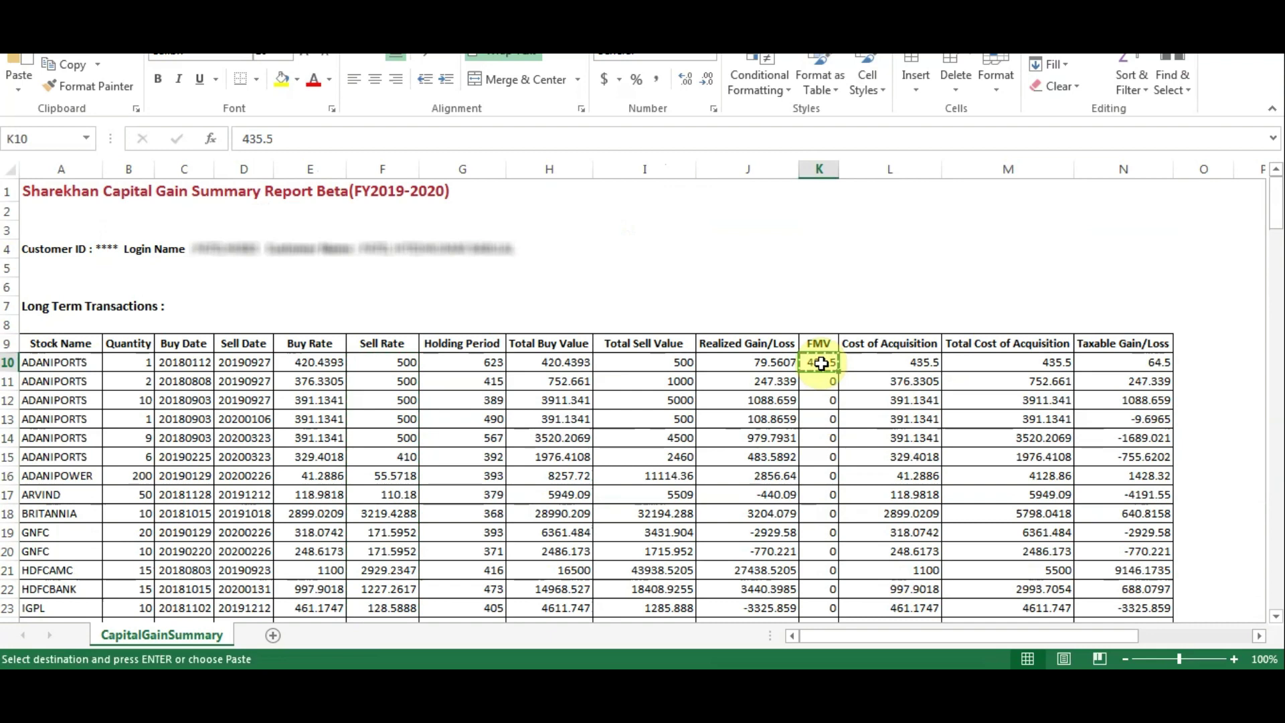
pyautogui.hotkey('alt', 'Tab')
pyautogui.hotkey('ctrl', 'v')
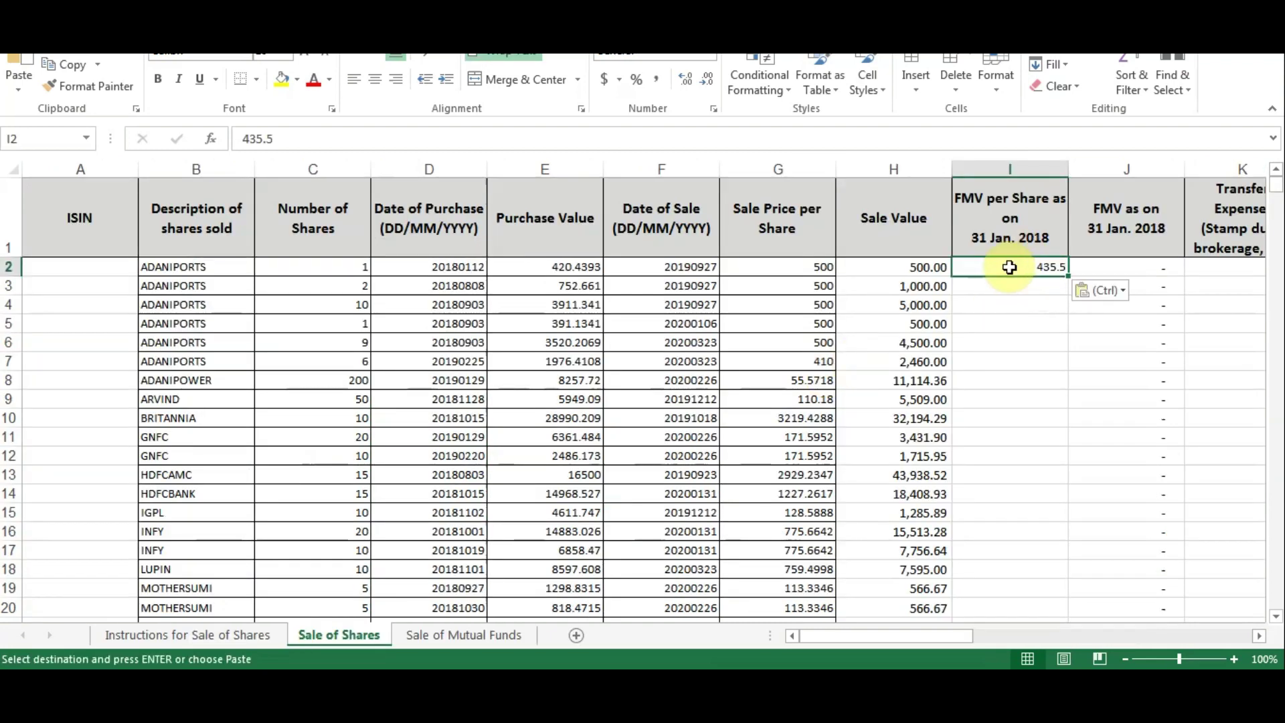
# - Compare the sum of the template's net capital gains L2:L25 with the long-term Realized Gain/Loss total in CapitalGainSummary
pyautogui.moveTo(931, 644); pyautogui.dragTo(1001, 636)
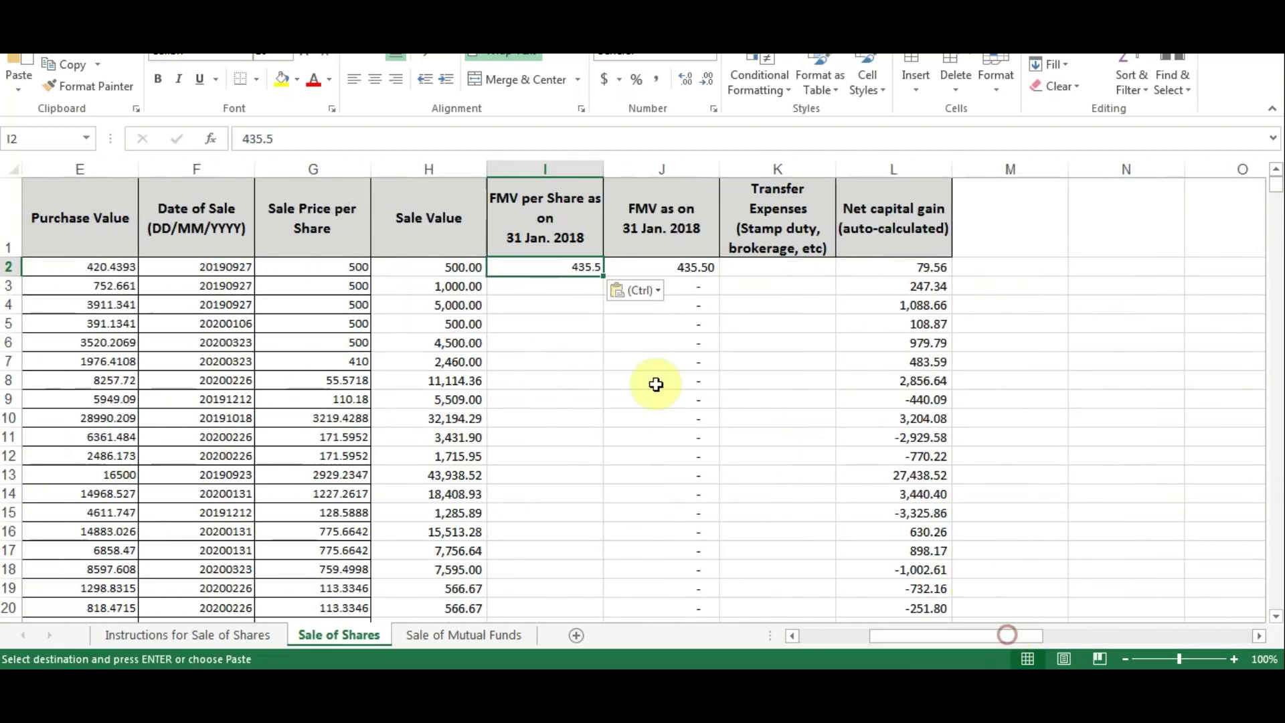
pyautogui.click(745, 270)
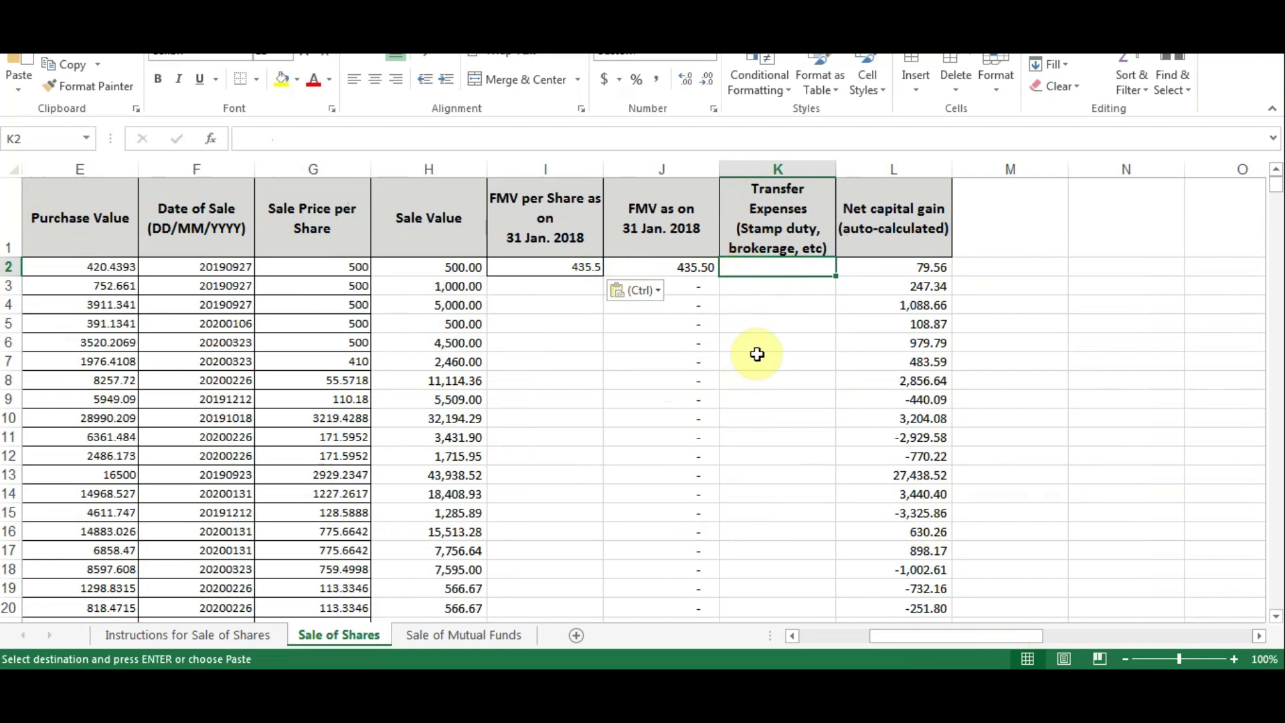
pyautogui.hscroll(3, 757, 354)
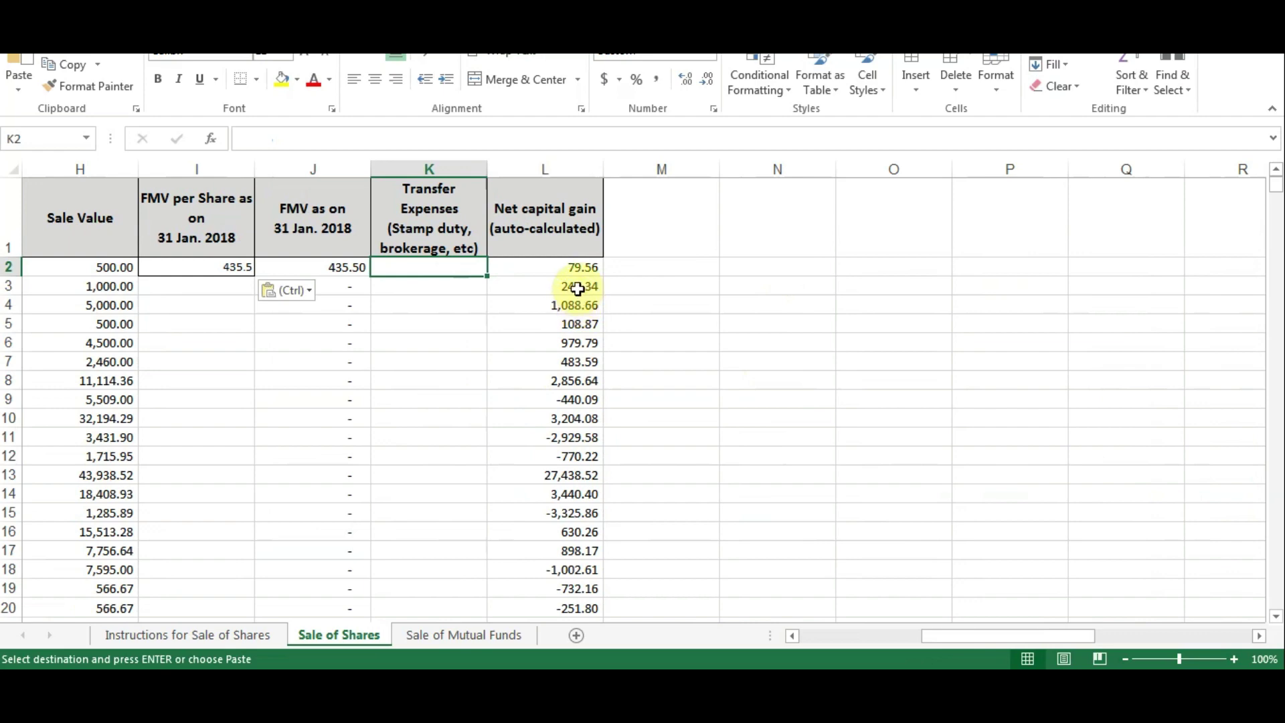
pyautogui.moveTo(568, 266); pyautogui.dragTo(564, 467)
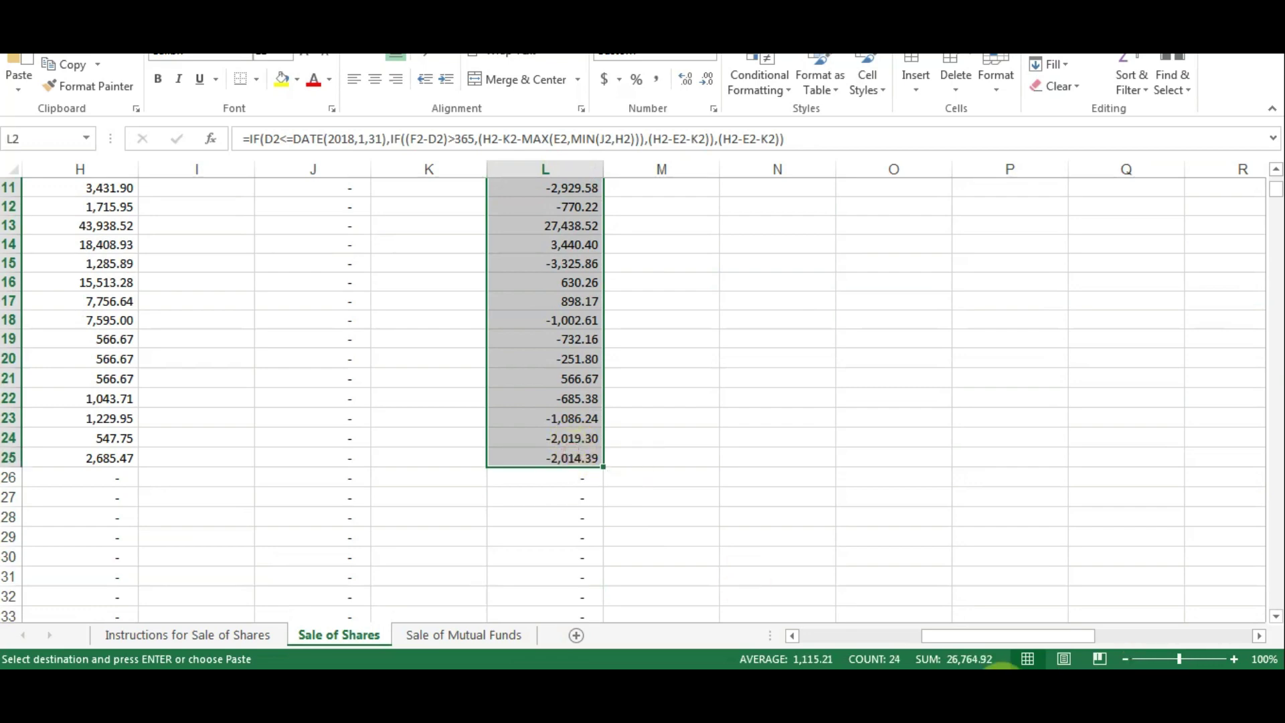
pyautogui.moveTo(375, 703)
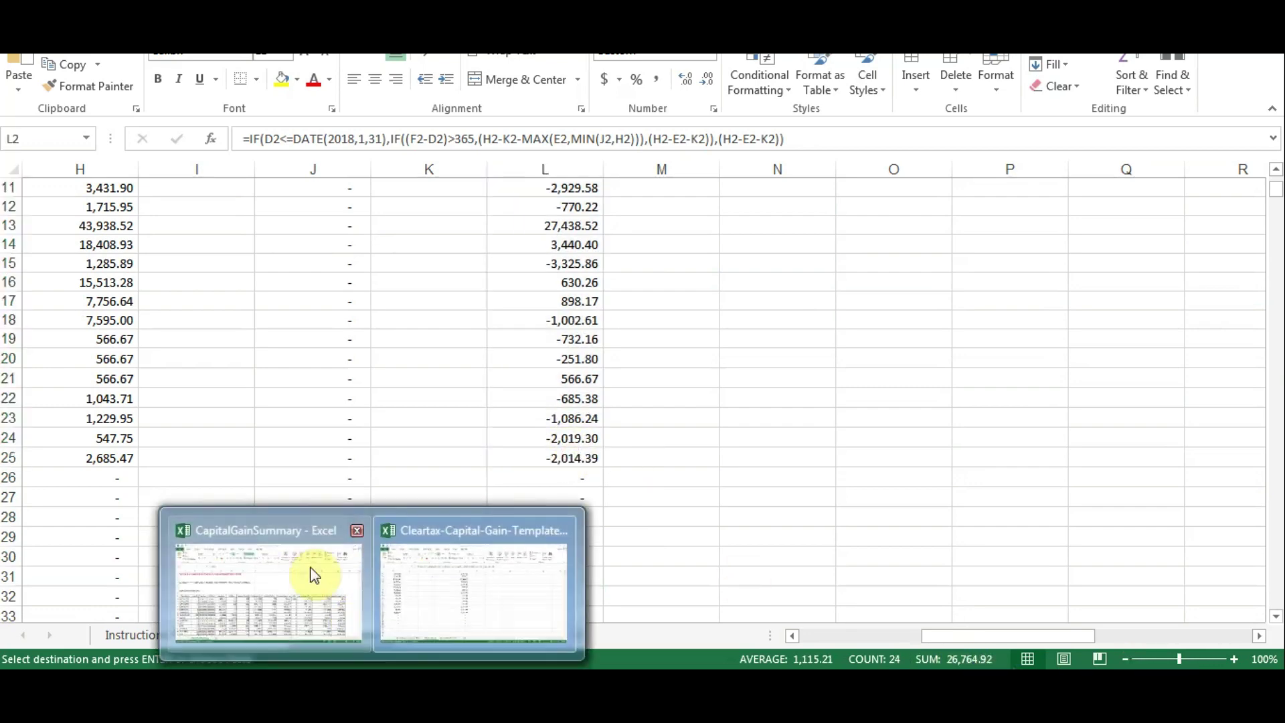
pyautogui.click(302, 562)
pyautogui.scroll(-4, 768, 510)
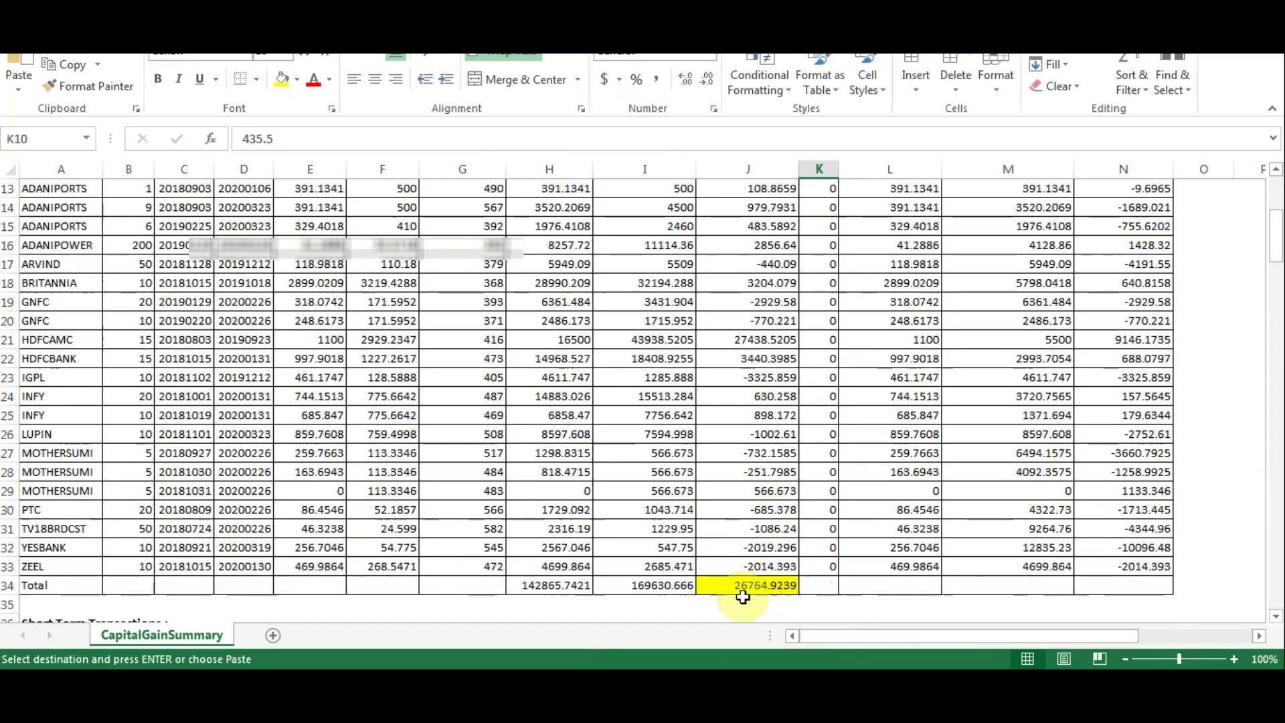
pyautogui.moveTo(375, 702)
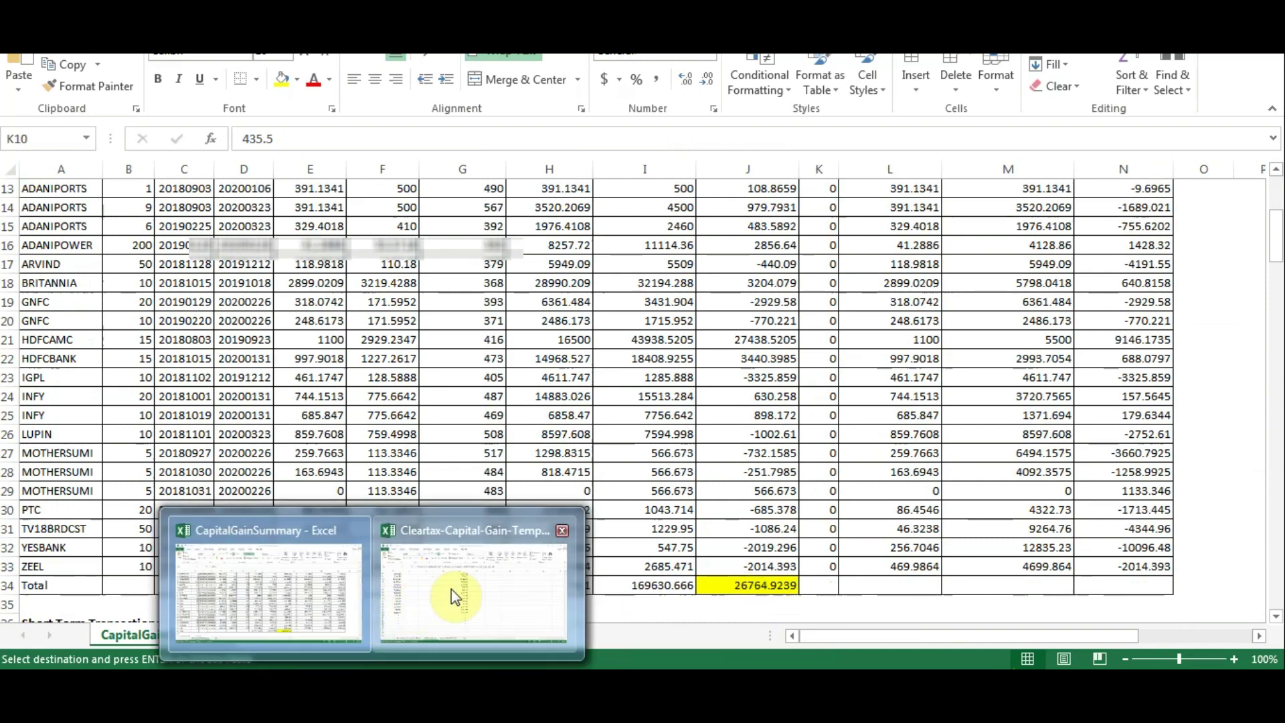
pyautogui.click(451, 589)
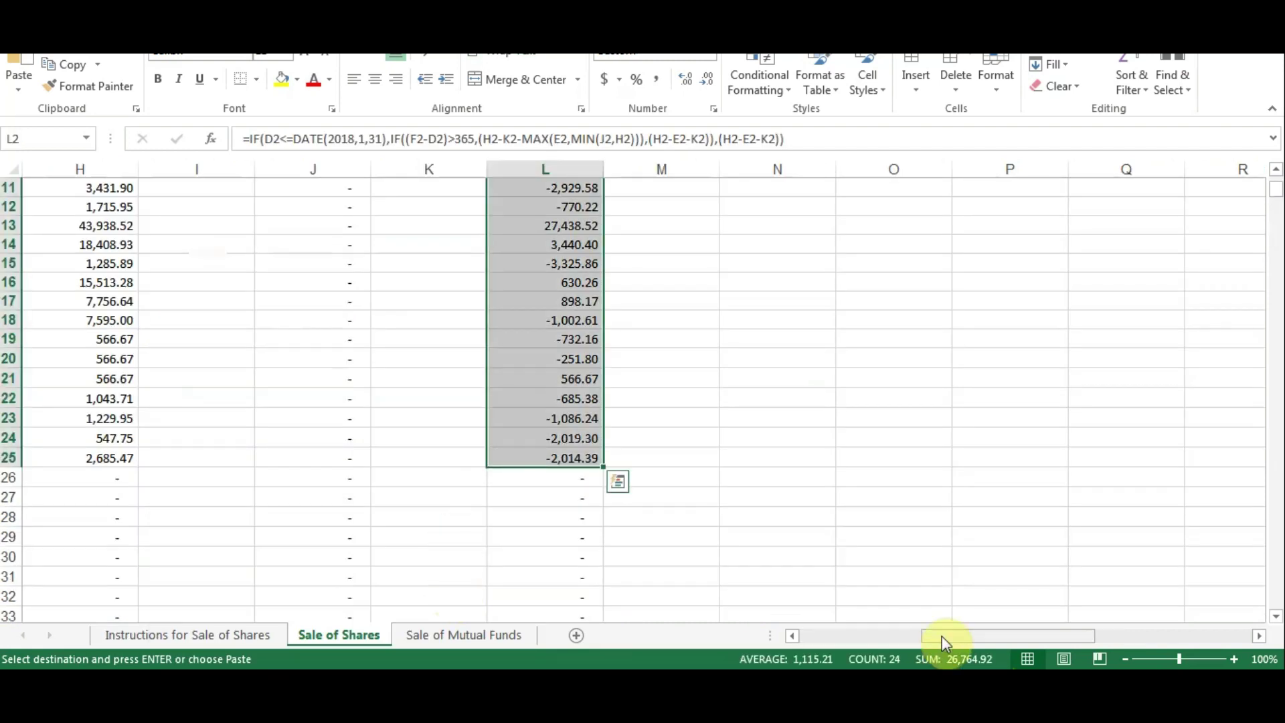
# - Check the format of the pasted dates in the template's Date of Purchase and Date of Sale columns
pyautogui.moveTo(946, 643); pyautogui.dragTo(809, 640)
pyautogui.scroll(3, 476, 527)
pyautogui.scroll(1, 475, 527)
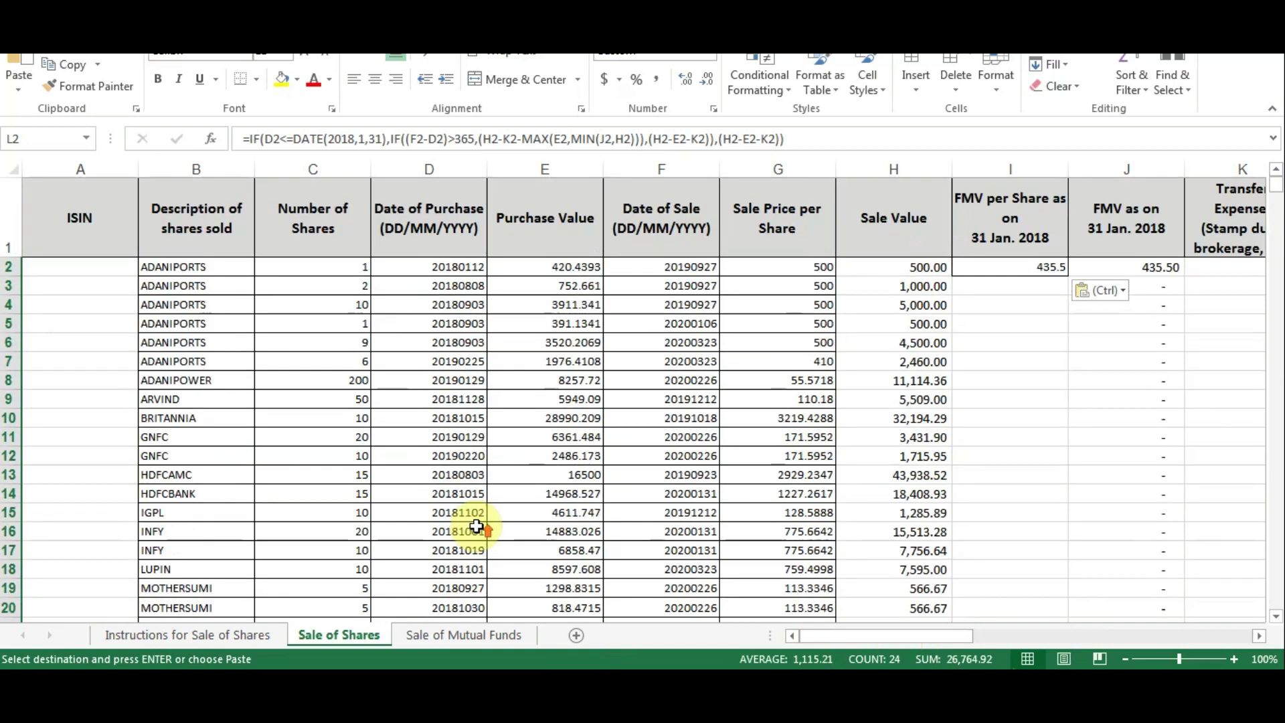
pyautogui.click(429, 268)
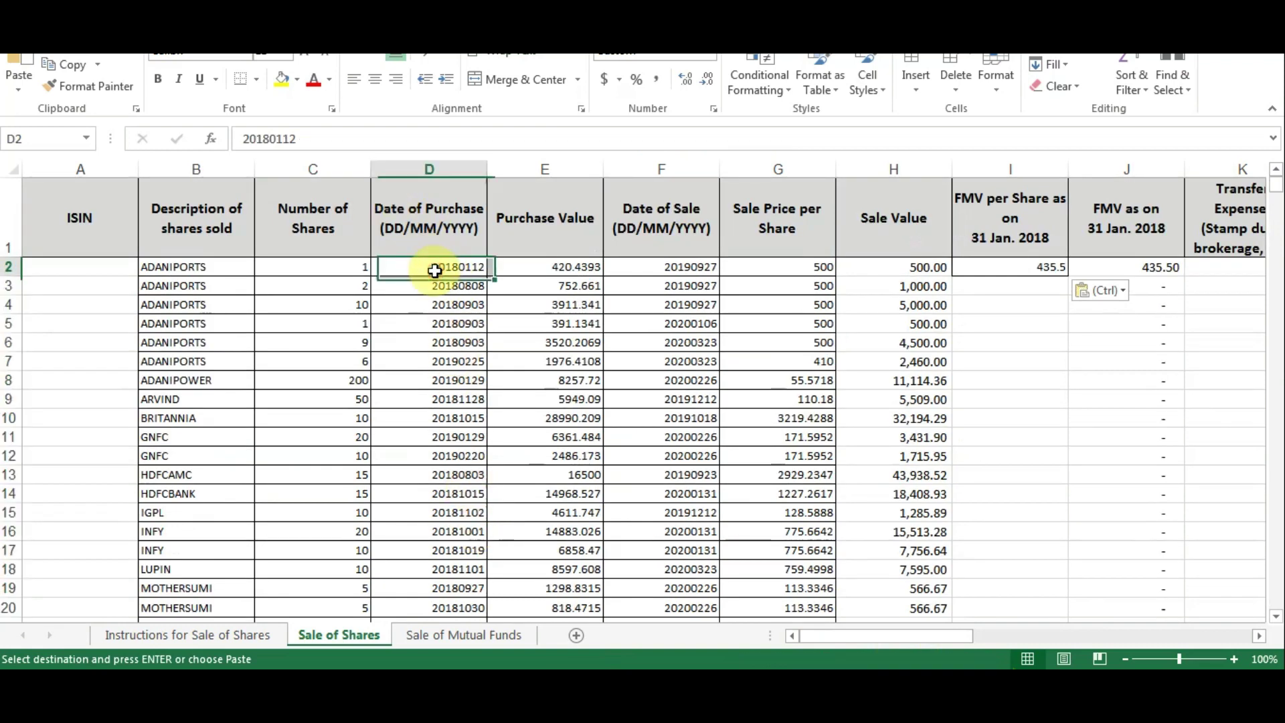
pyautogui.click(644, 267)
pyautogui.click(434, 269)
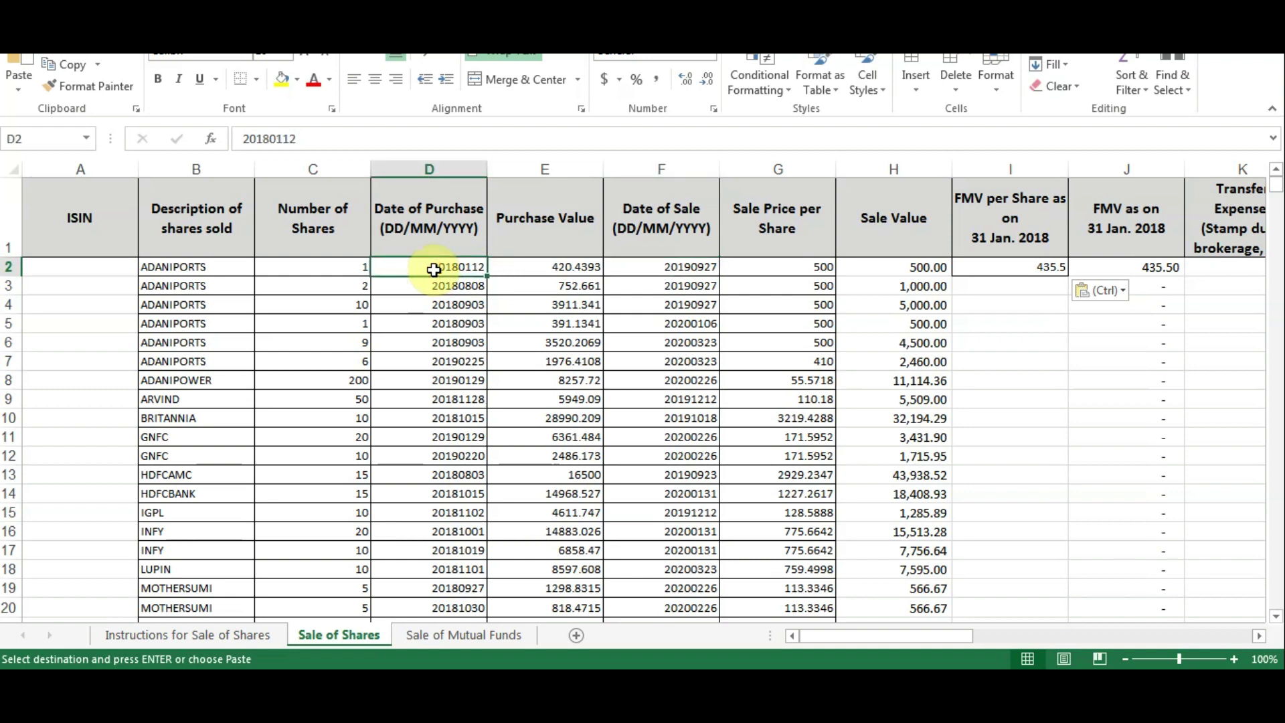
# - Extract the year from the first purchase date by entering =LEFT(D2,4) in M2, beside the net capital gain column
pyautogui.moveTo(827, 631); pyautogui.dragTo(898, 633)
pyautogui.click(996, 271)
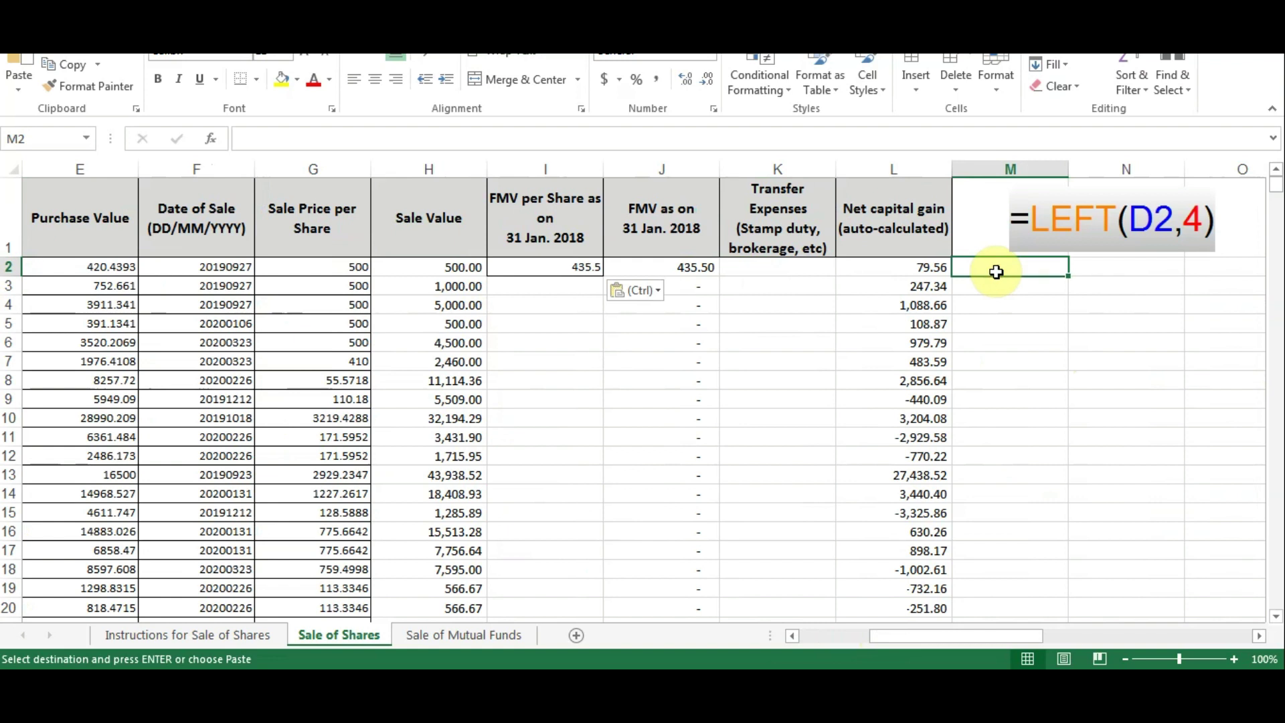
pyautogui.write('=led')
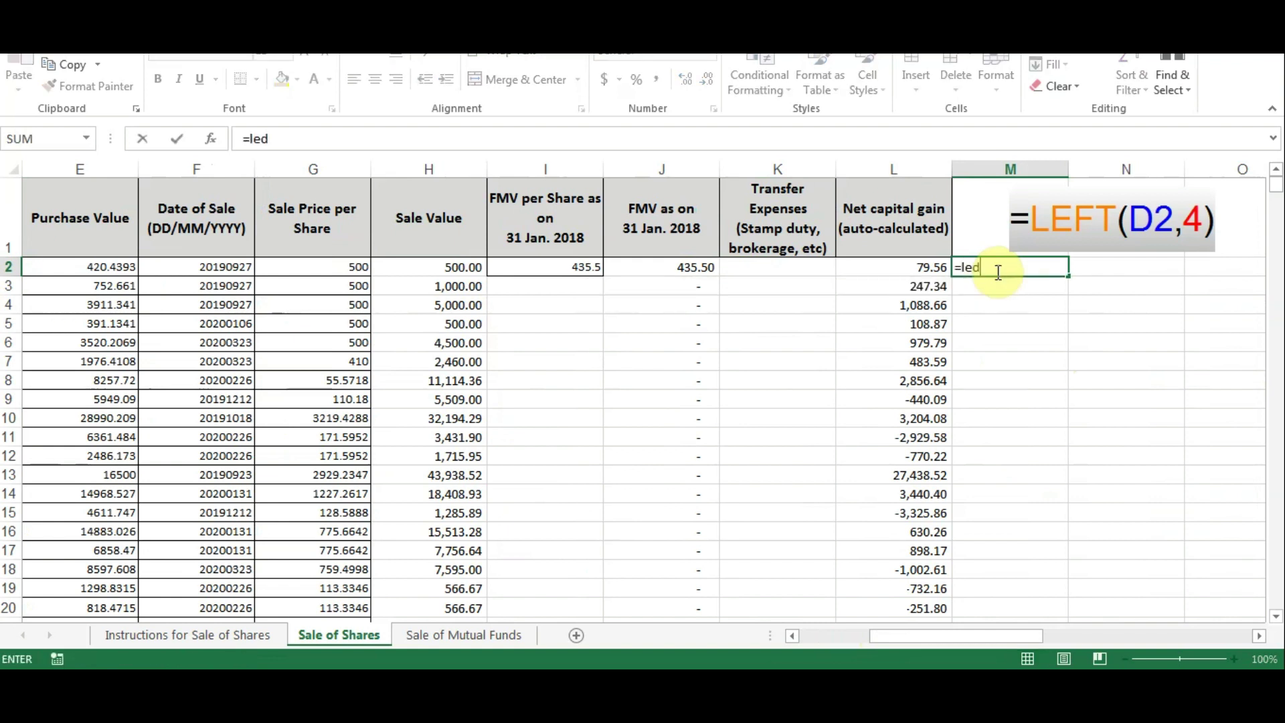
pyautogui.write('f')
pyautogui.press('BackSpace')
pyautogui.press('BackSpace')
pyautogui.write('ft')
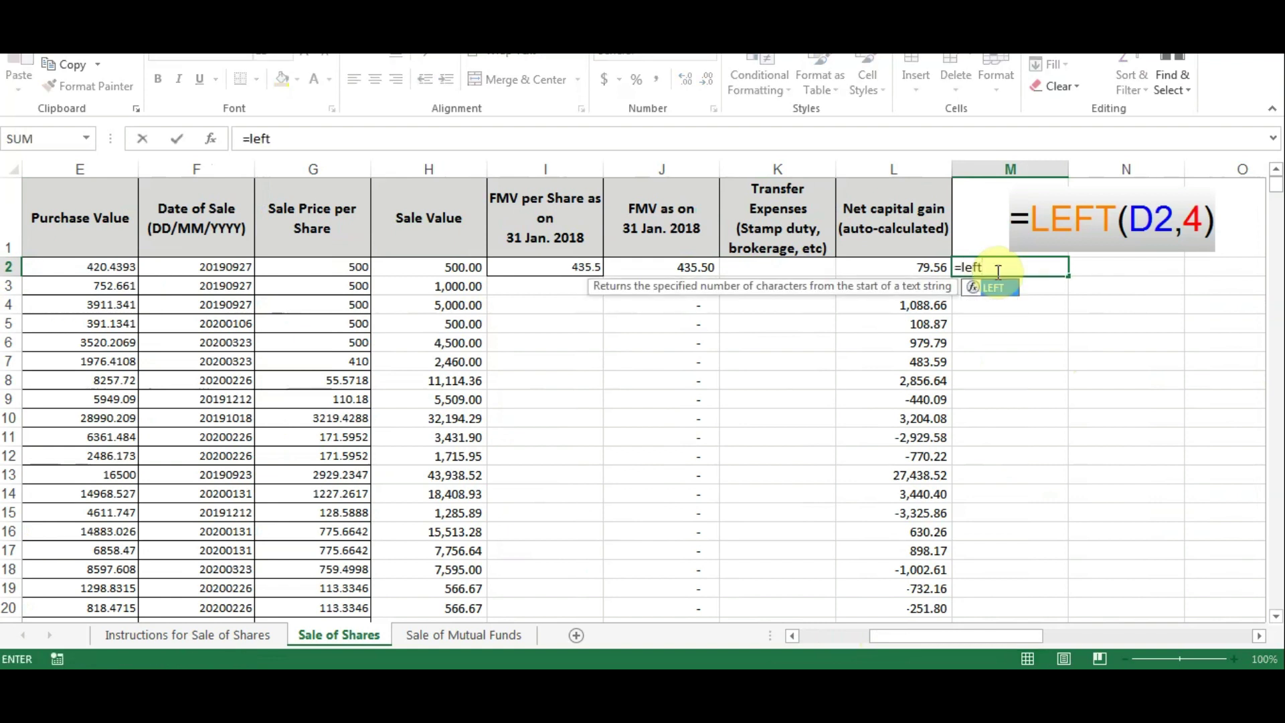
pyautogui.write('(')
pyautogui.press('Left')
pyautogui.press('Left')
pyautogui.press('Left')
pyautogui.press('Left')
pyautogui.press('Left')
pyautogui.press('Left')
pyautogui.press('Left')
pyautogui.press('Left')
pyautogui.press('Left')
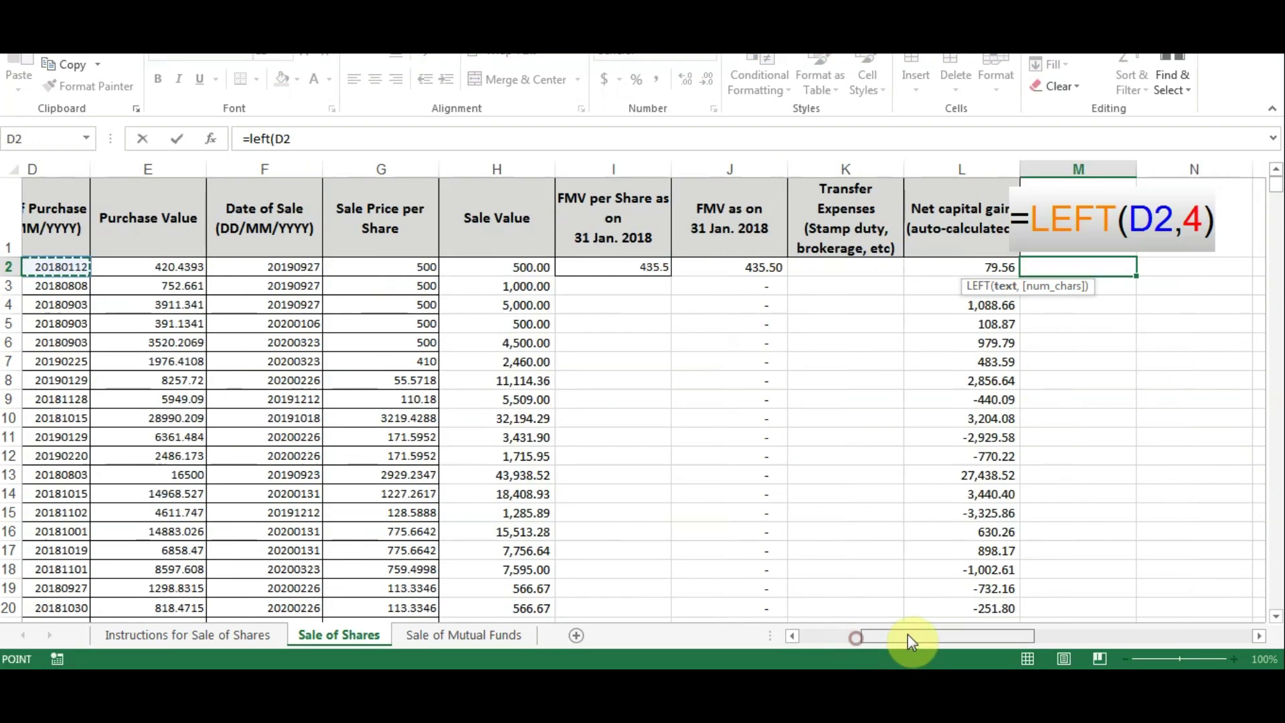
pyautogui.moveTo(908, 633); pyautogui.dragTo(913, 633)
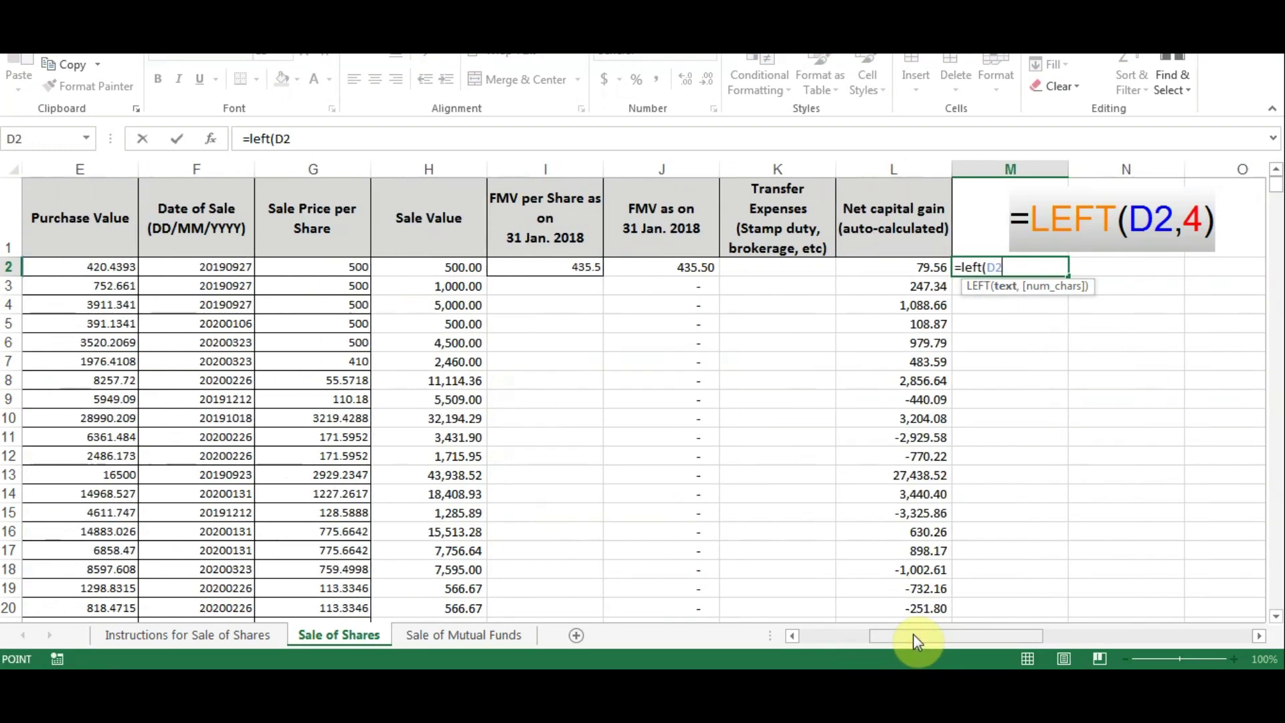
pyautogui.write(',4')
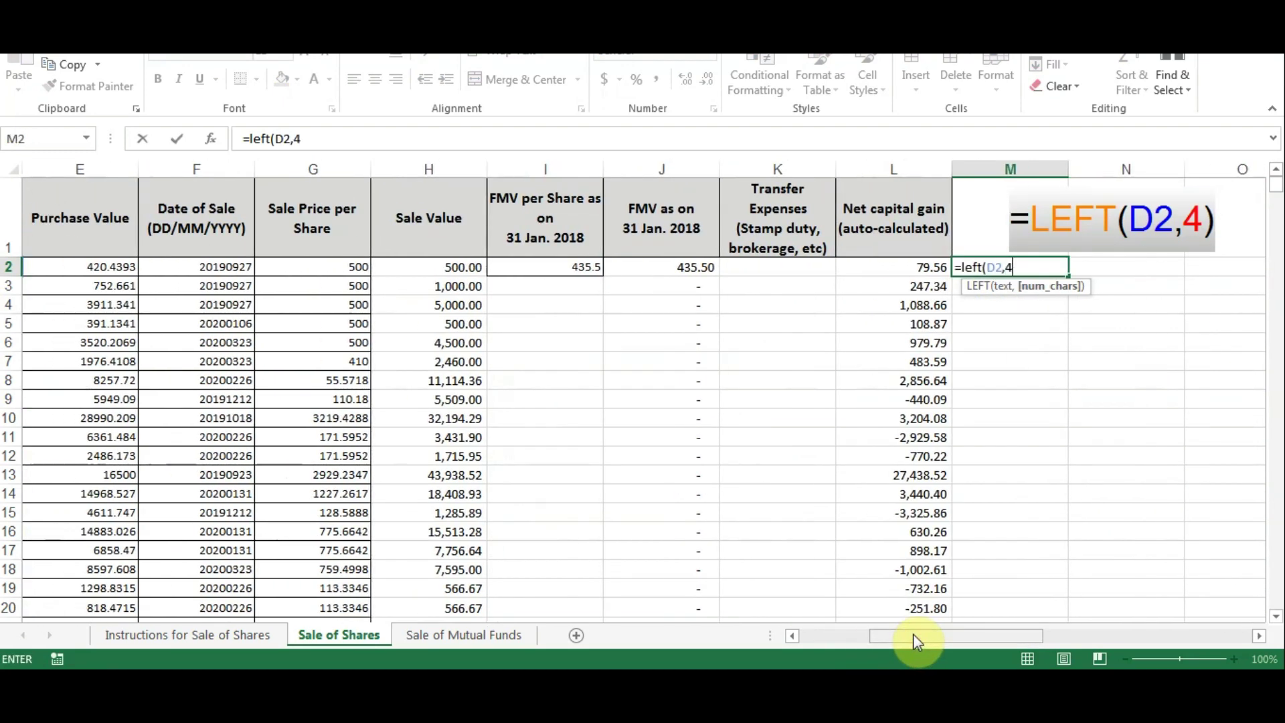
pyautogui.press('Return')
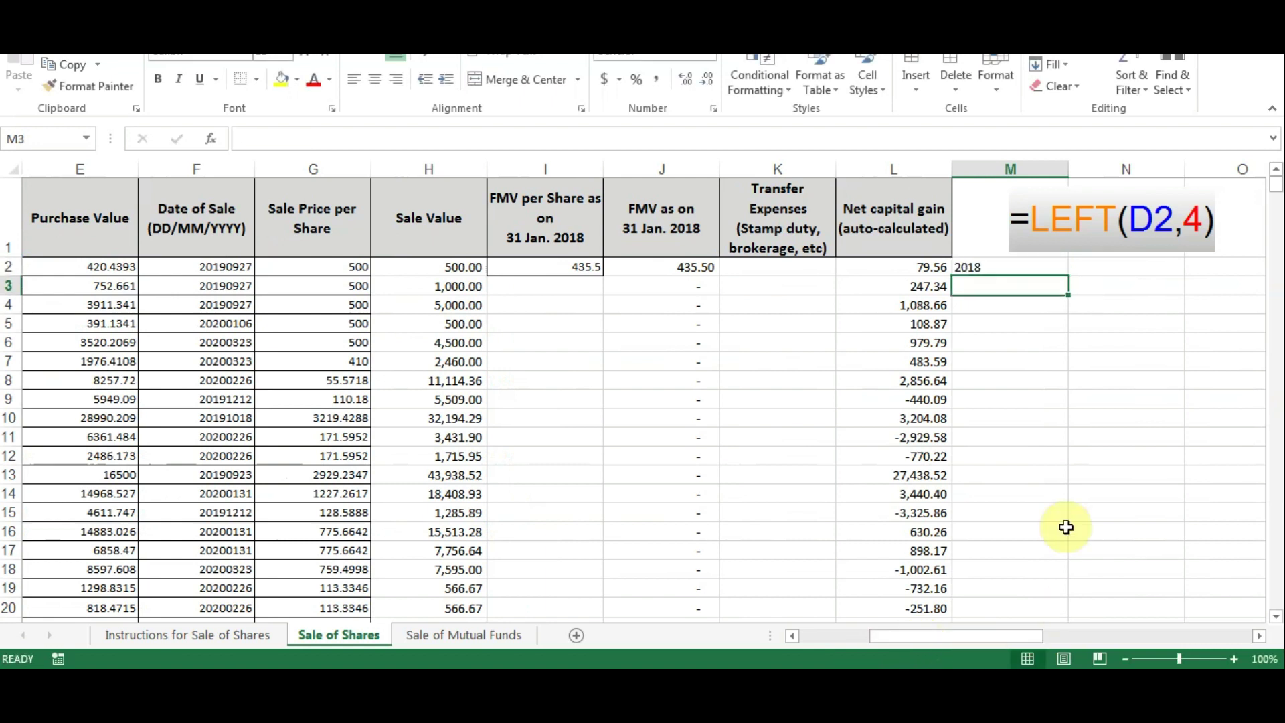
# - Label the helper columns with the headers "year" in M1 and "month" in N1
pyautogui.click(1003, 246)
pyautogui.write('year')
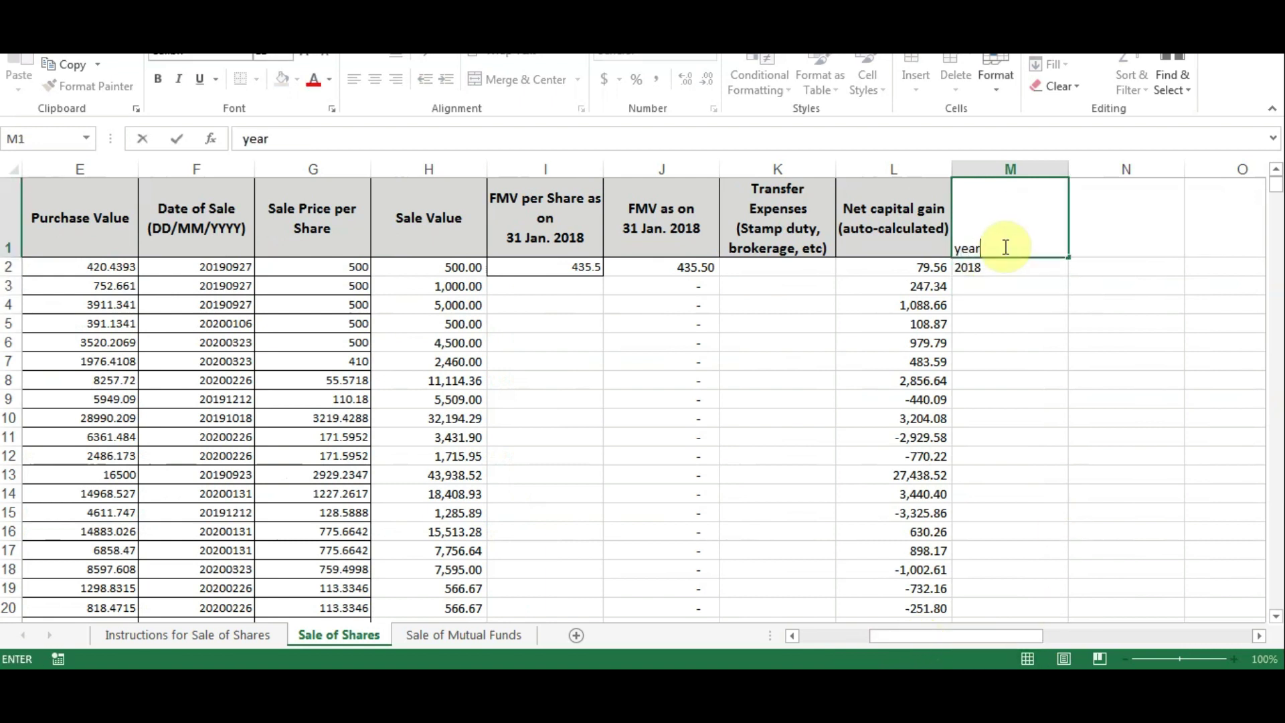
pyautogui.press('Return')
pyautogui.click(1088, 233)
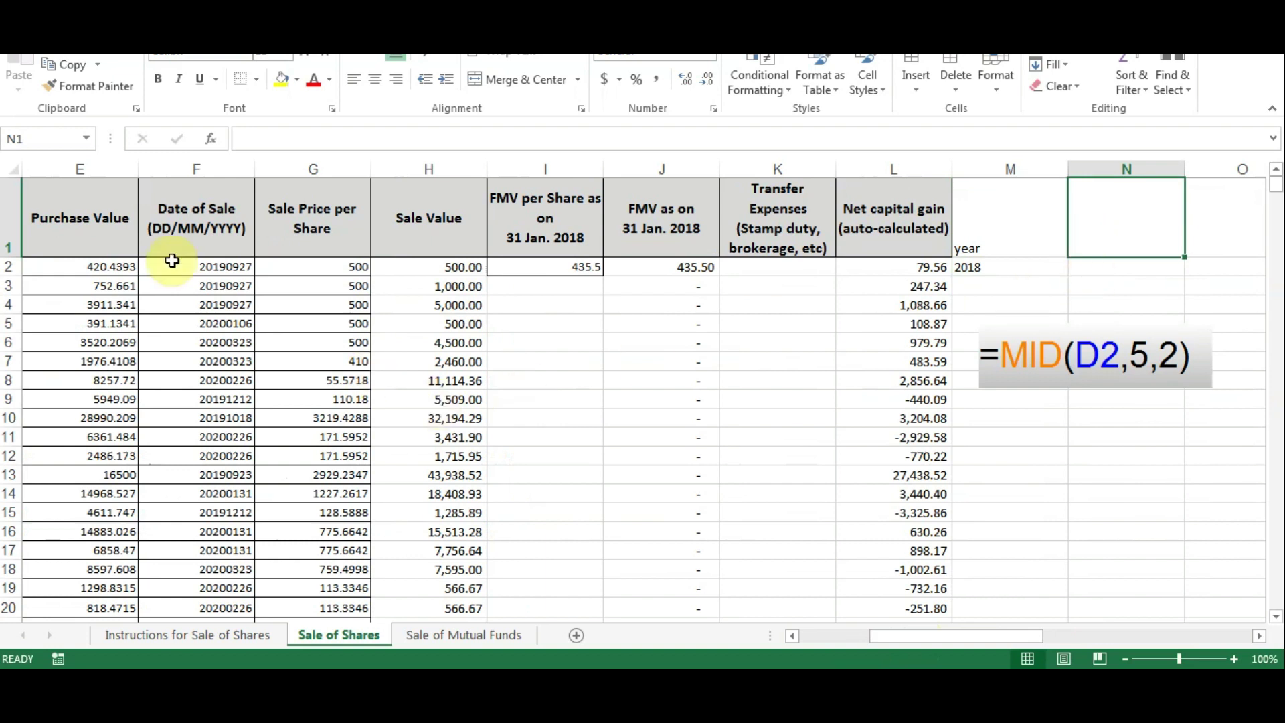
pyautogui.write('month')
pyautogui.press('Return')
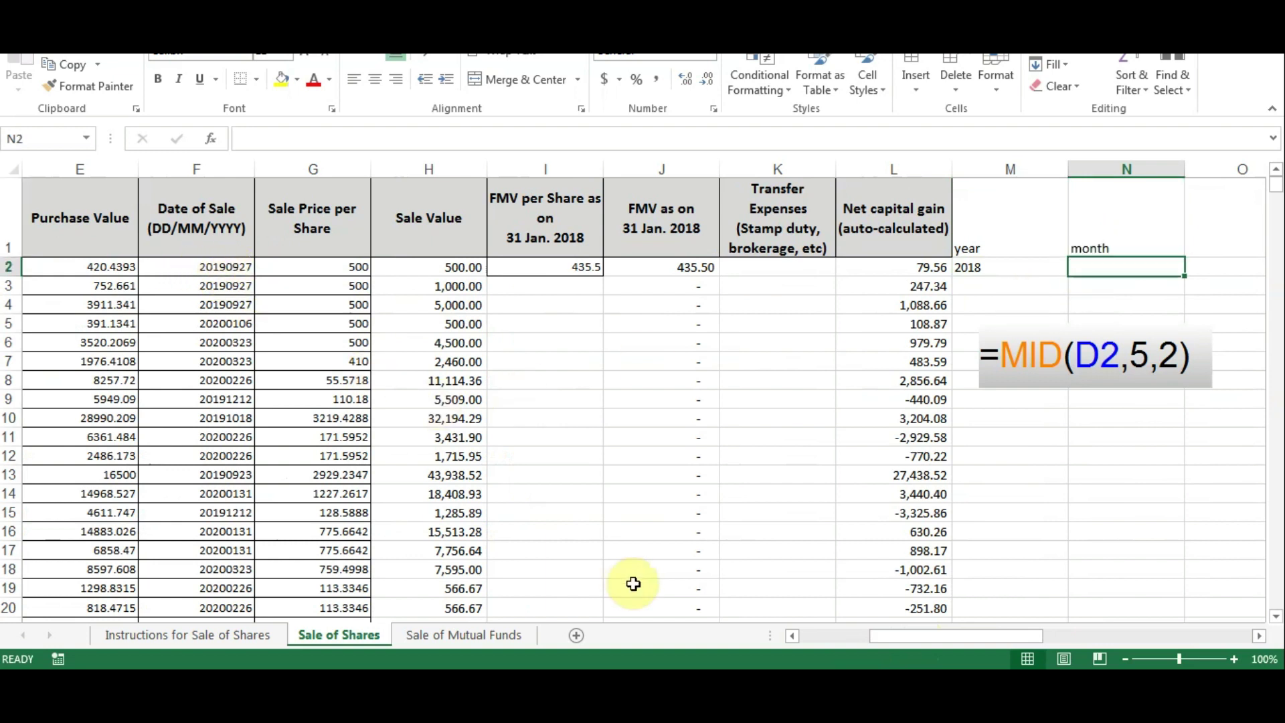
# - Enter the month extraction formula =MID(D25,5,2) in N2
pyautogui.write('=')
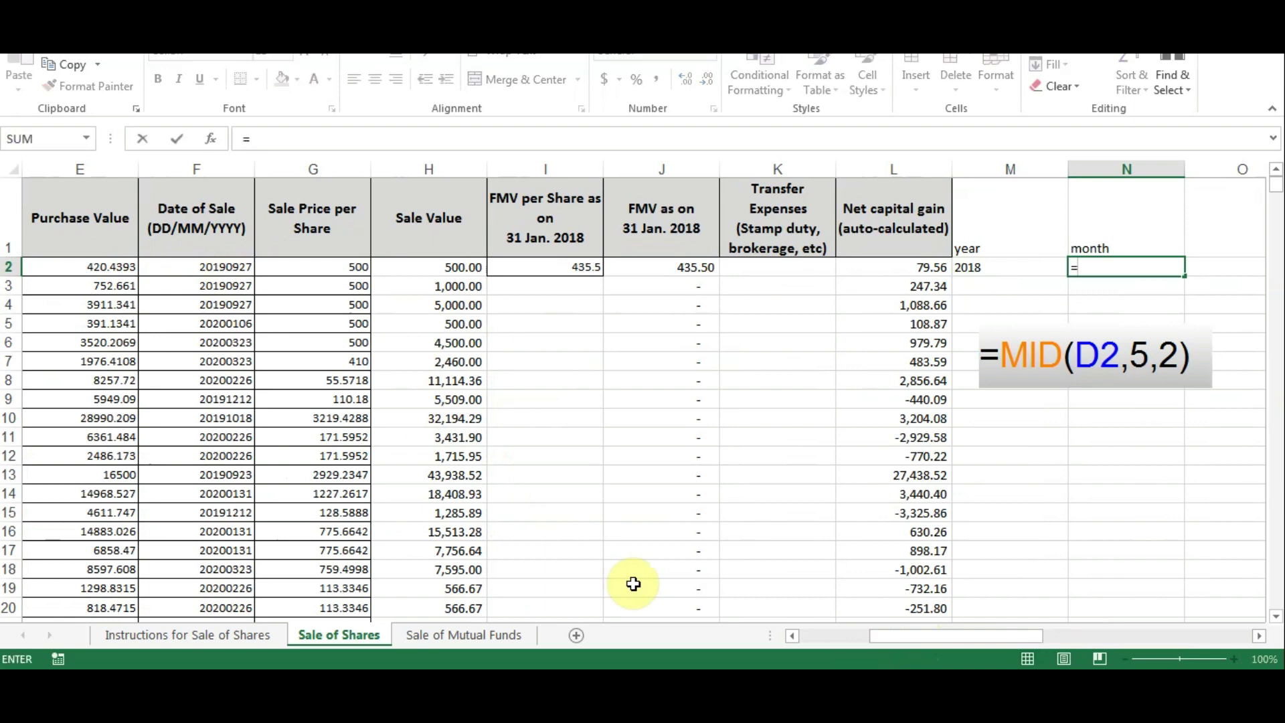
pyautogui.write('mid(')
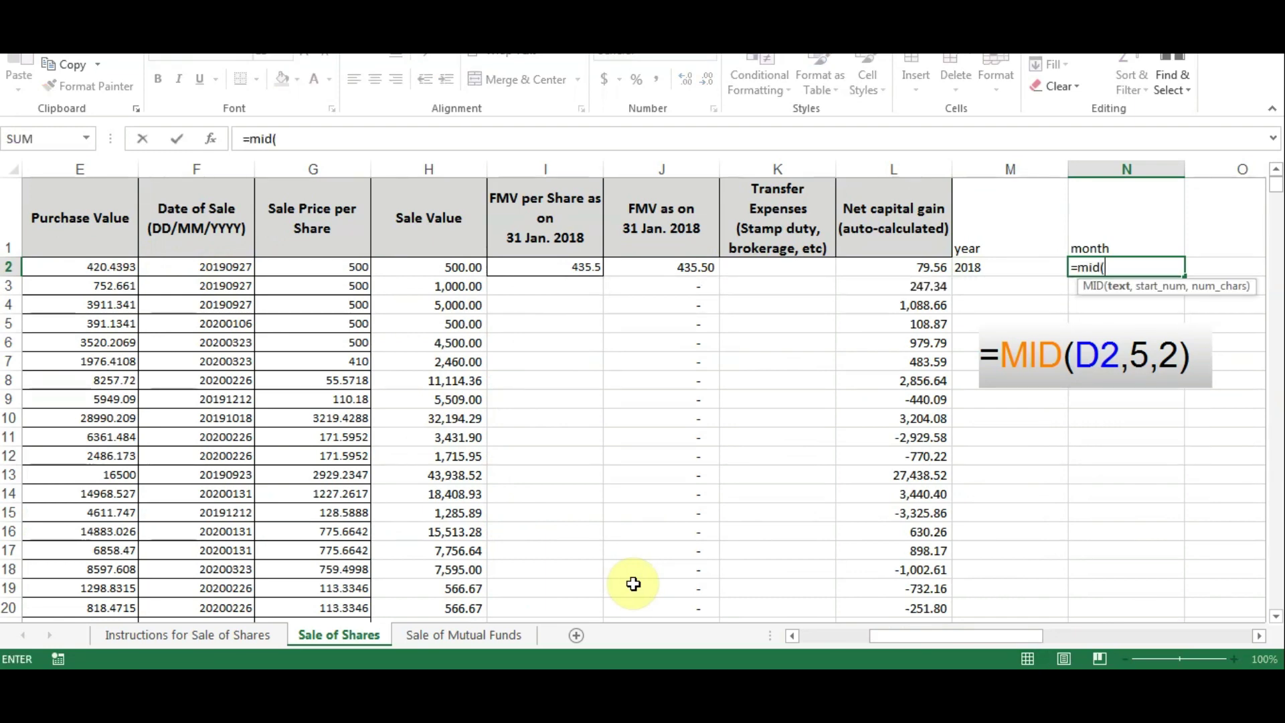
pyautogui.write('D25,5,2')
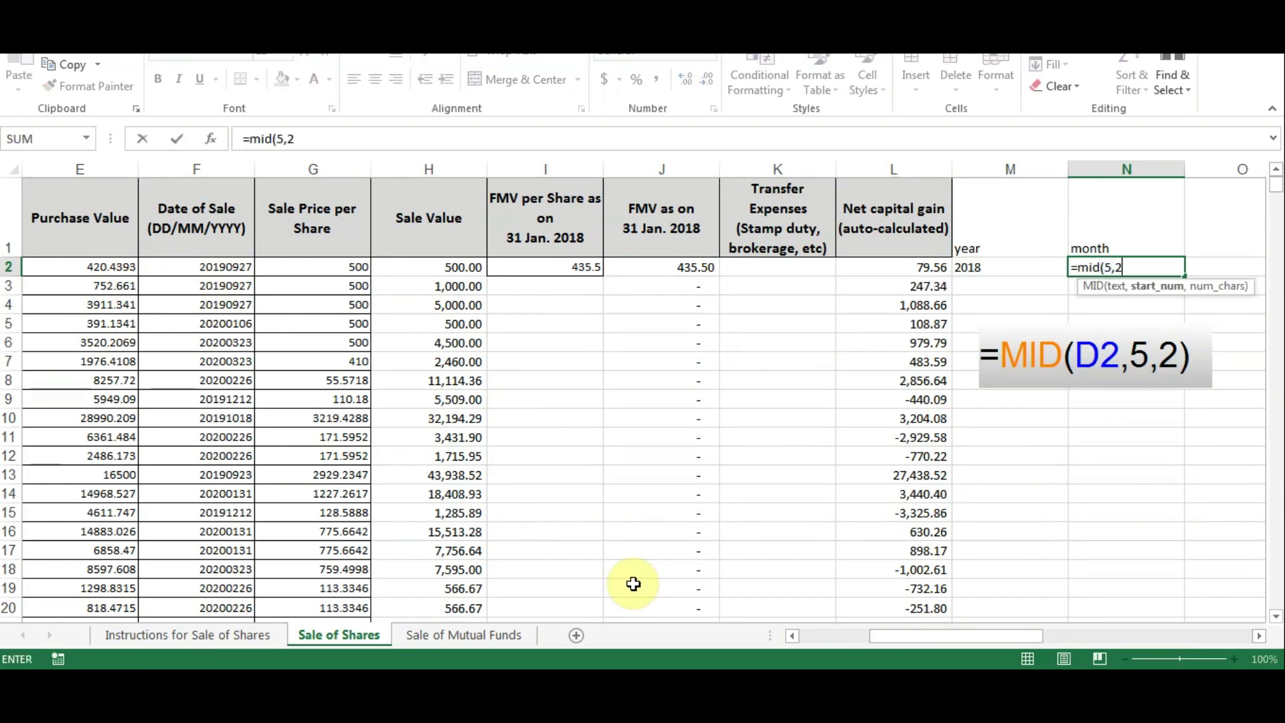
pyautogui.write(')')
pyautogui.click(1103, 267)
pyautogui.write('D25,')
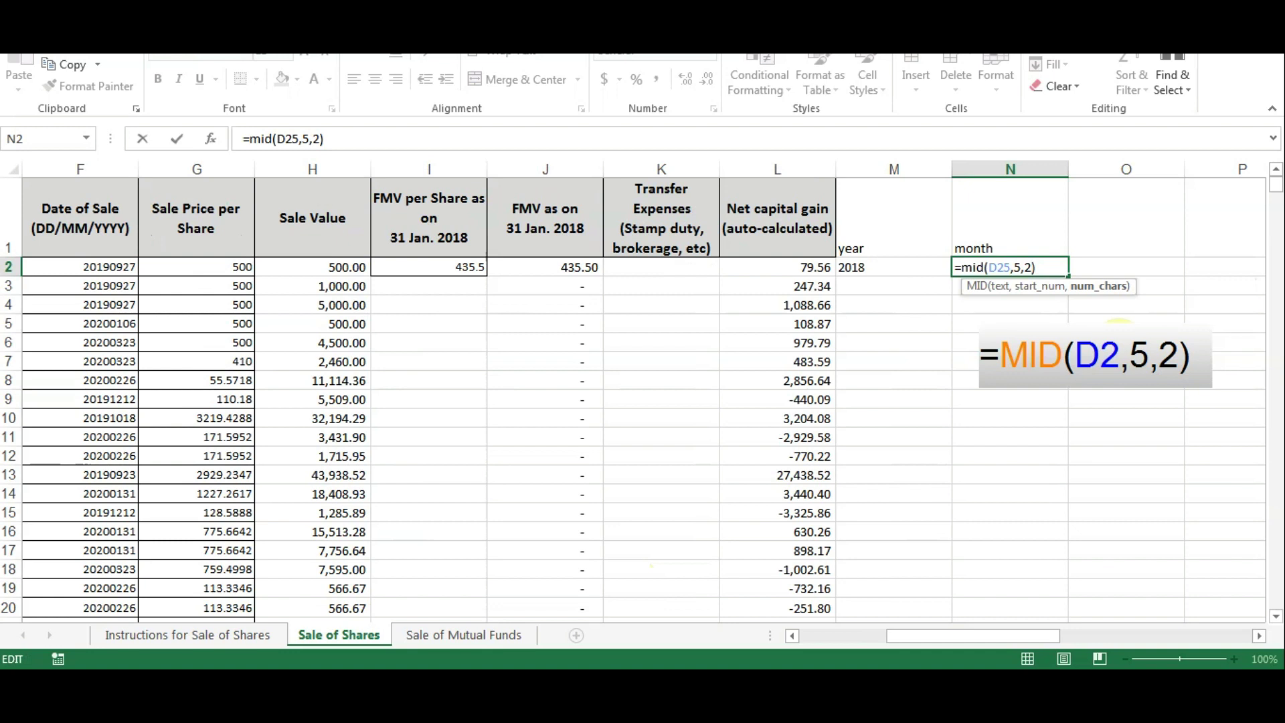
pyautogui.press('Return')
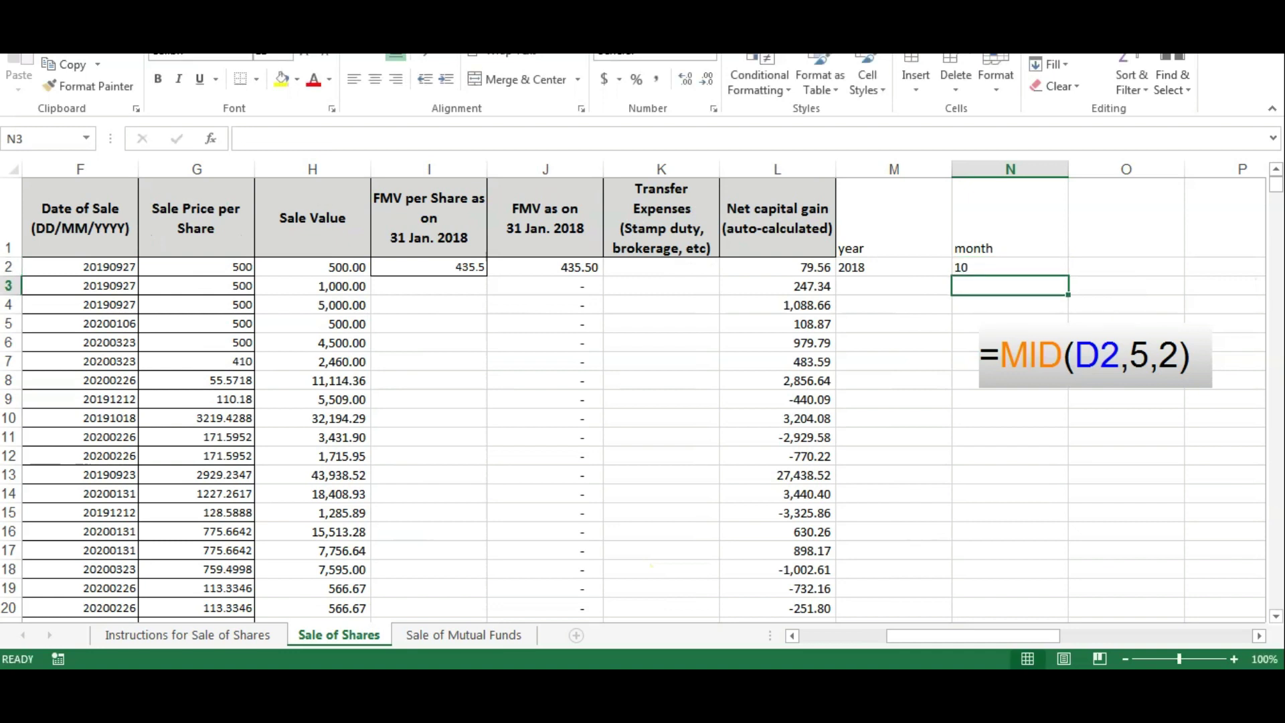
# - Add the header "day" in O1 and extract the day with =RIGHT(D2,2) in O2
pyautogui.click(1083, 267)
pyautogui.write('day')
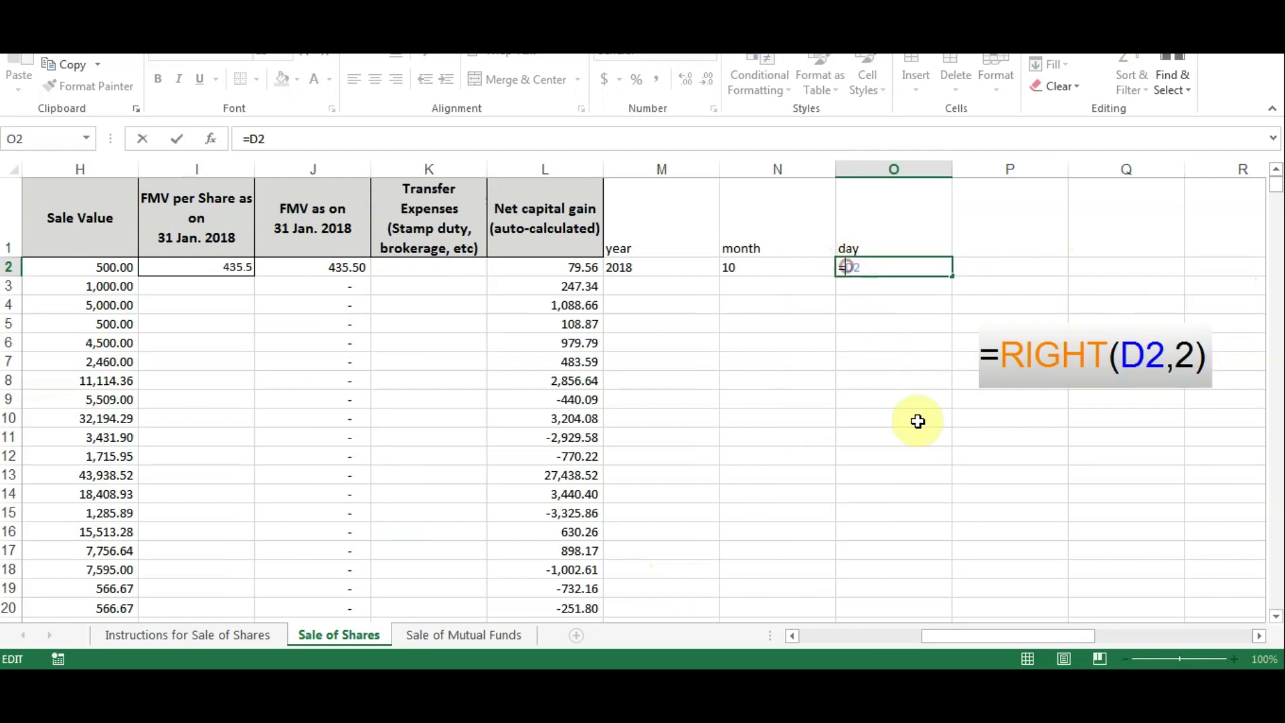
pyautogui.write('right')
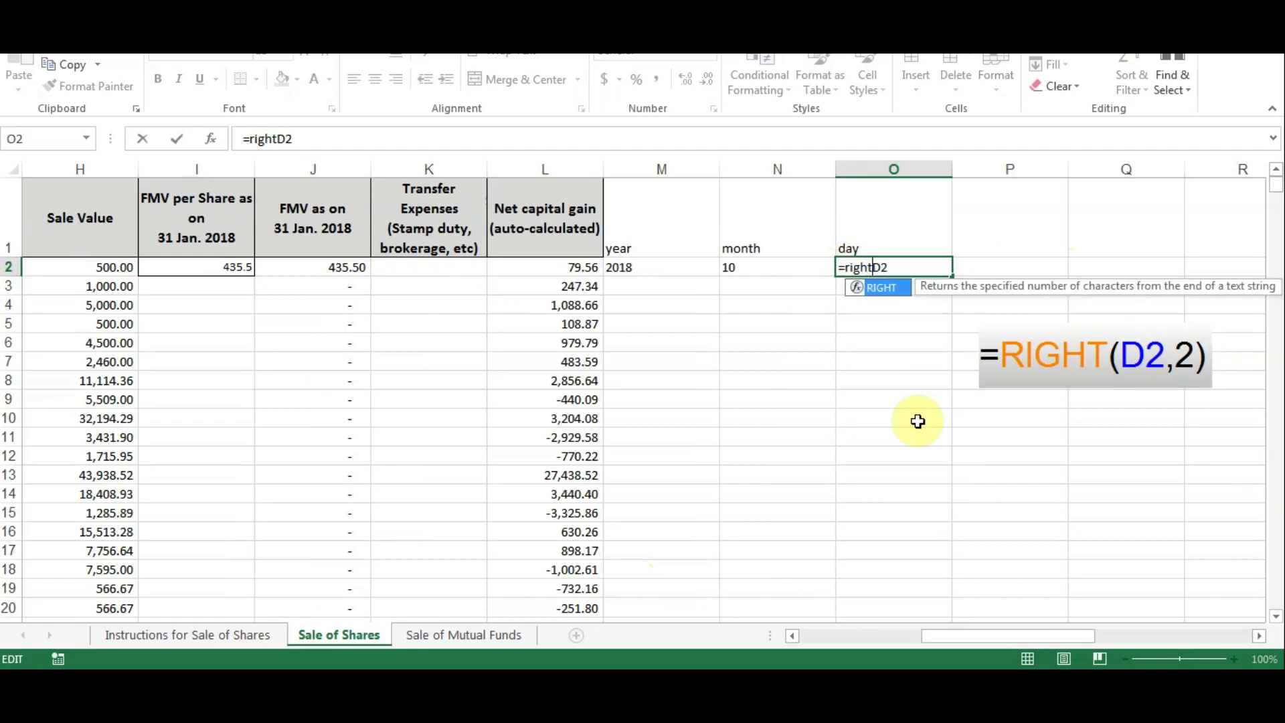
pyautogui.write('(')
pyautogui.press('Return')
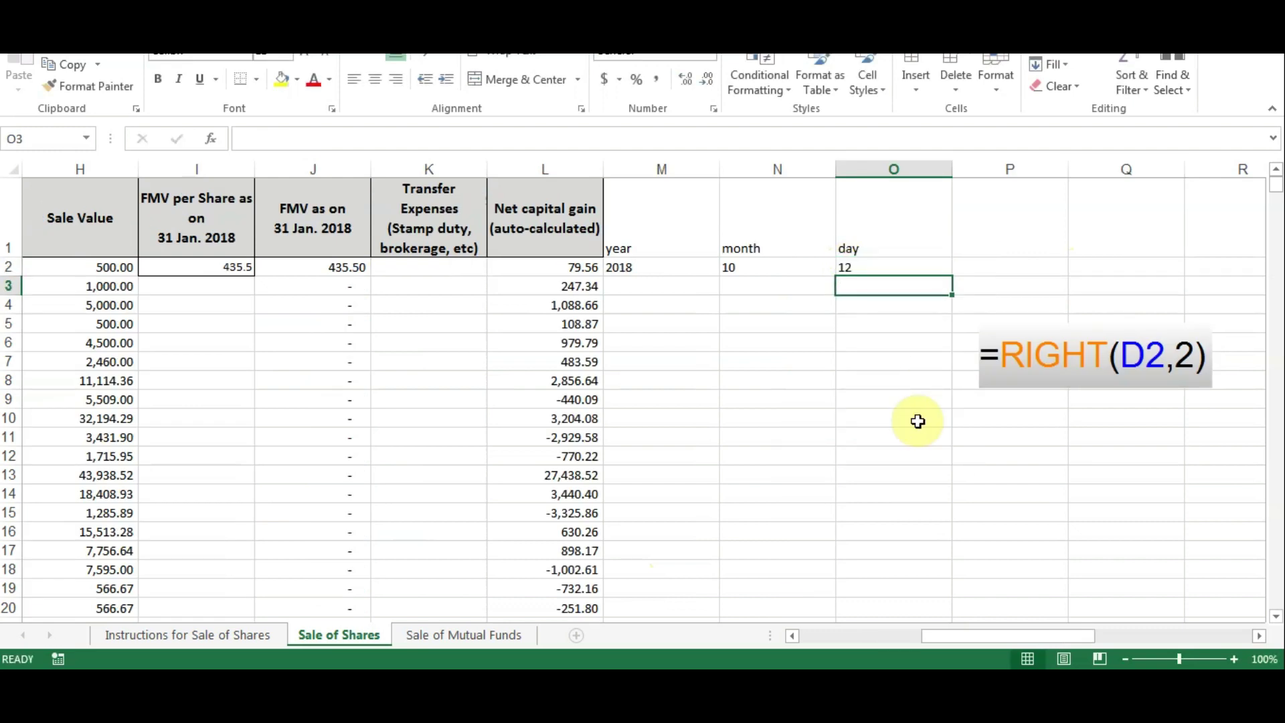
# - Add the header "date" in P1 and combine the year, month and day with =DATE(M2,N2,O2) in P2
pyautogui.click(976, 239)
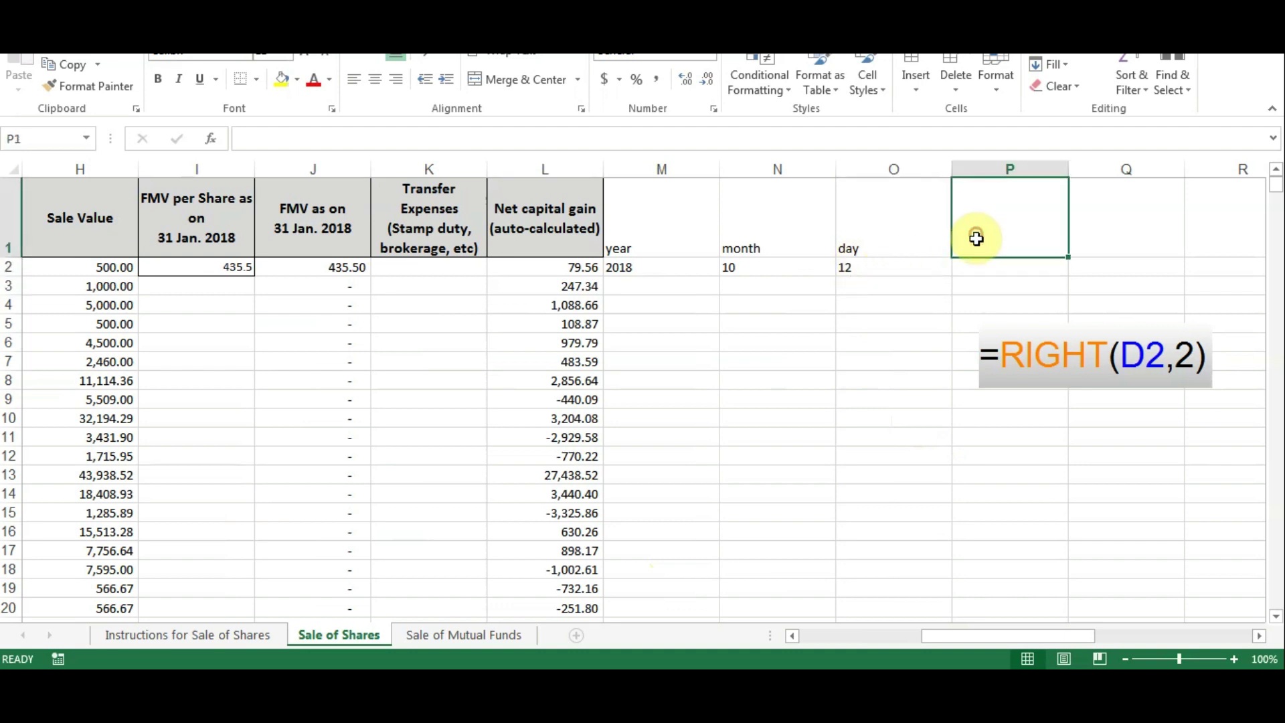
pyautogui.write('date')
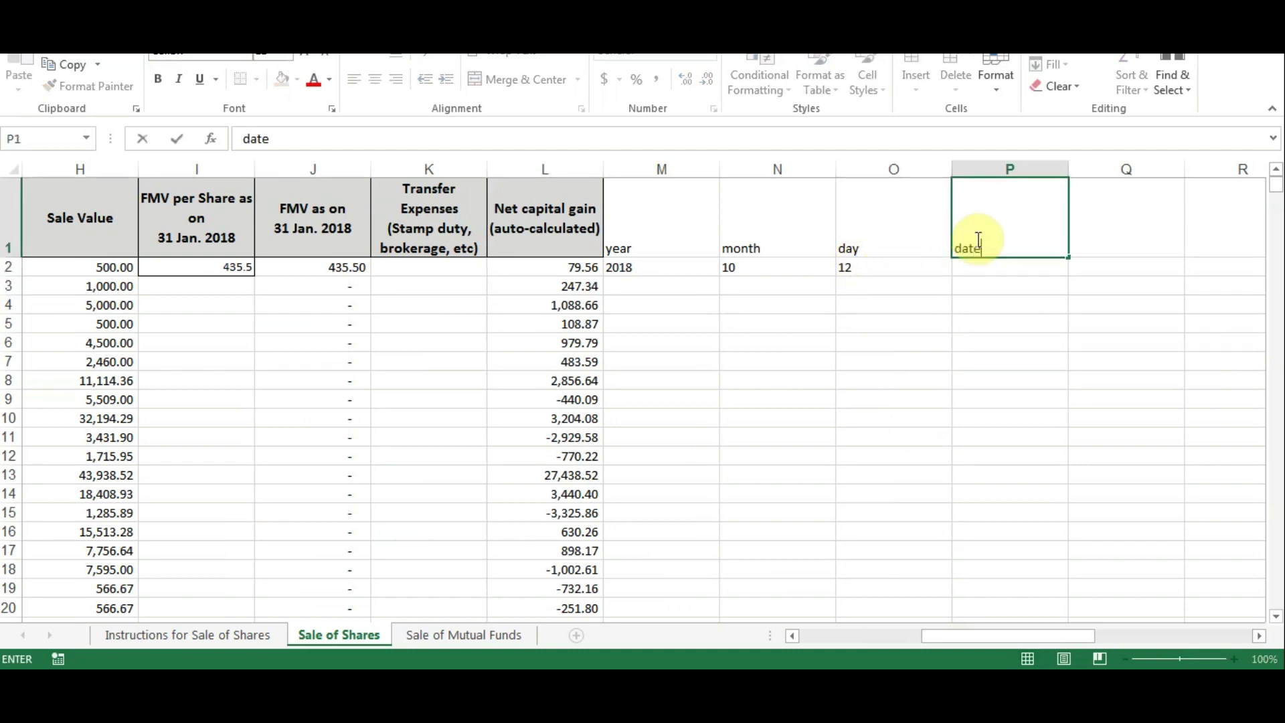
pyautogui.press('Return')
pyautogui.write('=date(')
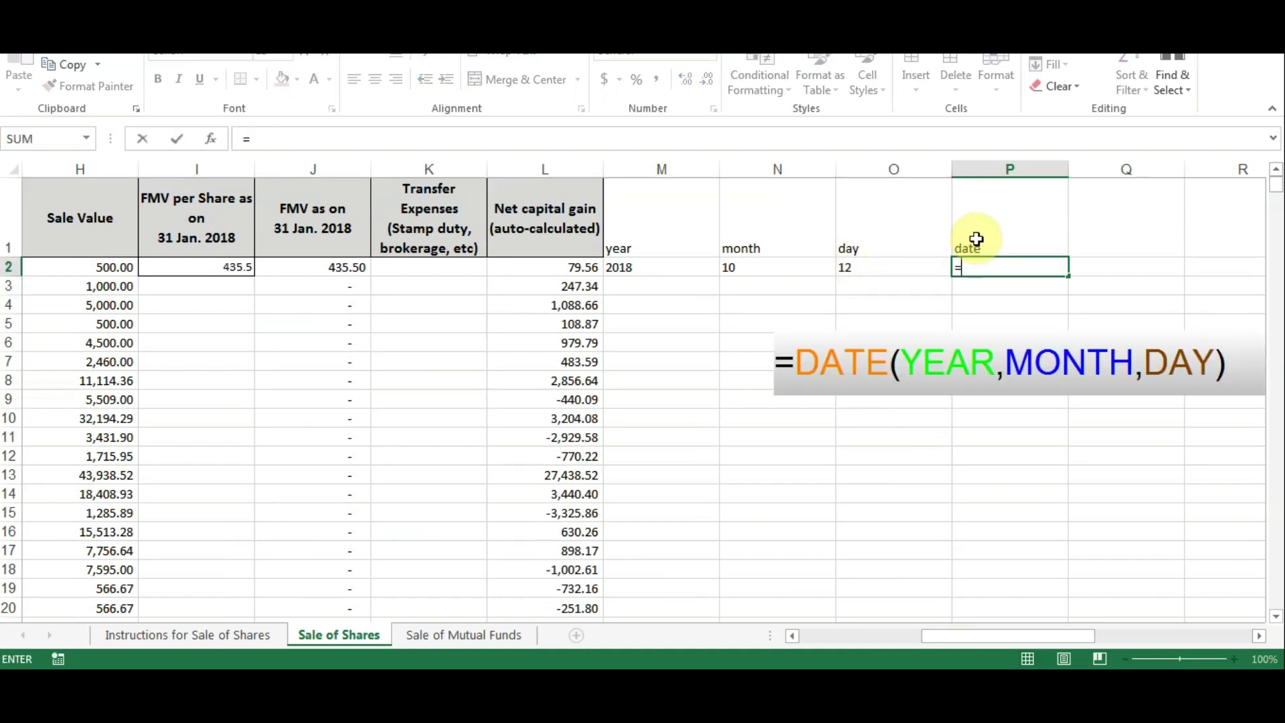
pyautogui.click(674, 269)
pyautogui.write(',')
pyautogui.click(739, 268)
pyautogui.write(',')
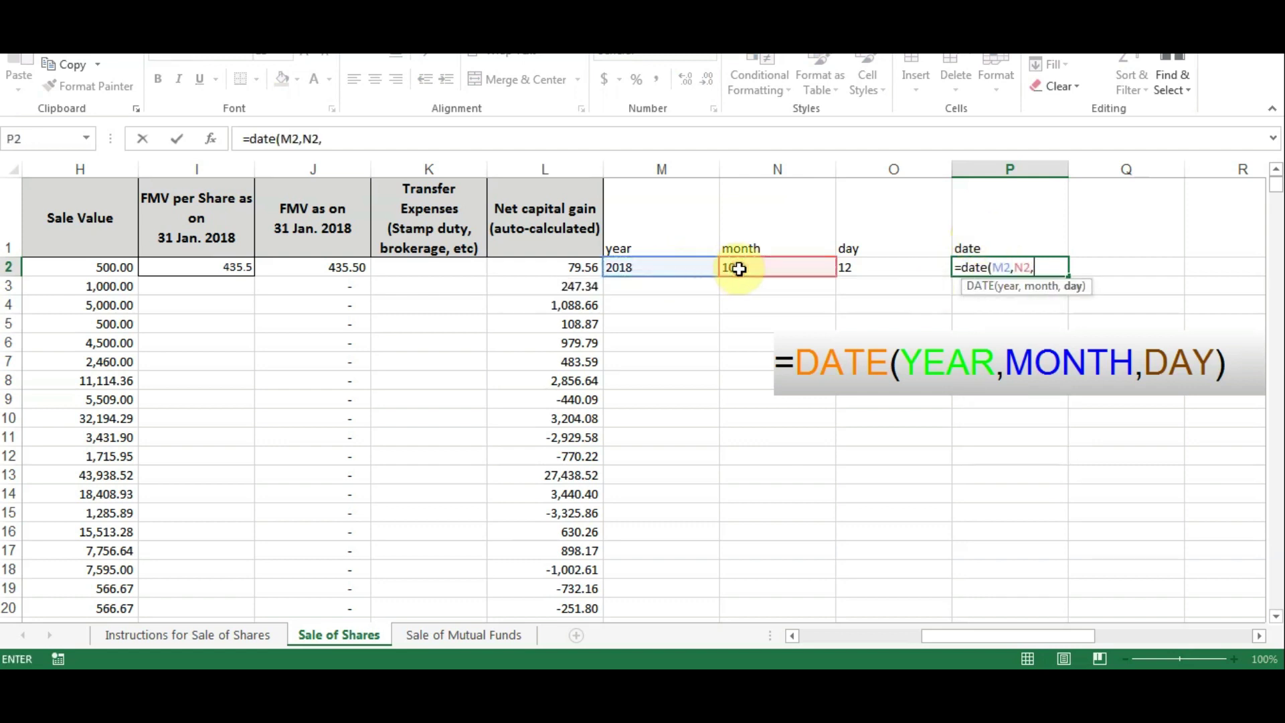
pyautogui.click(851, 268)
pyautogui.press('Return')
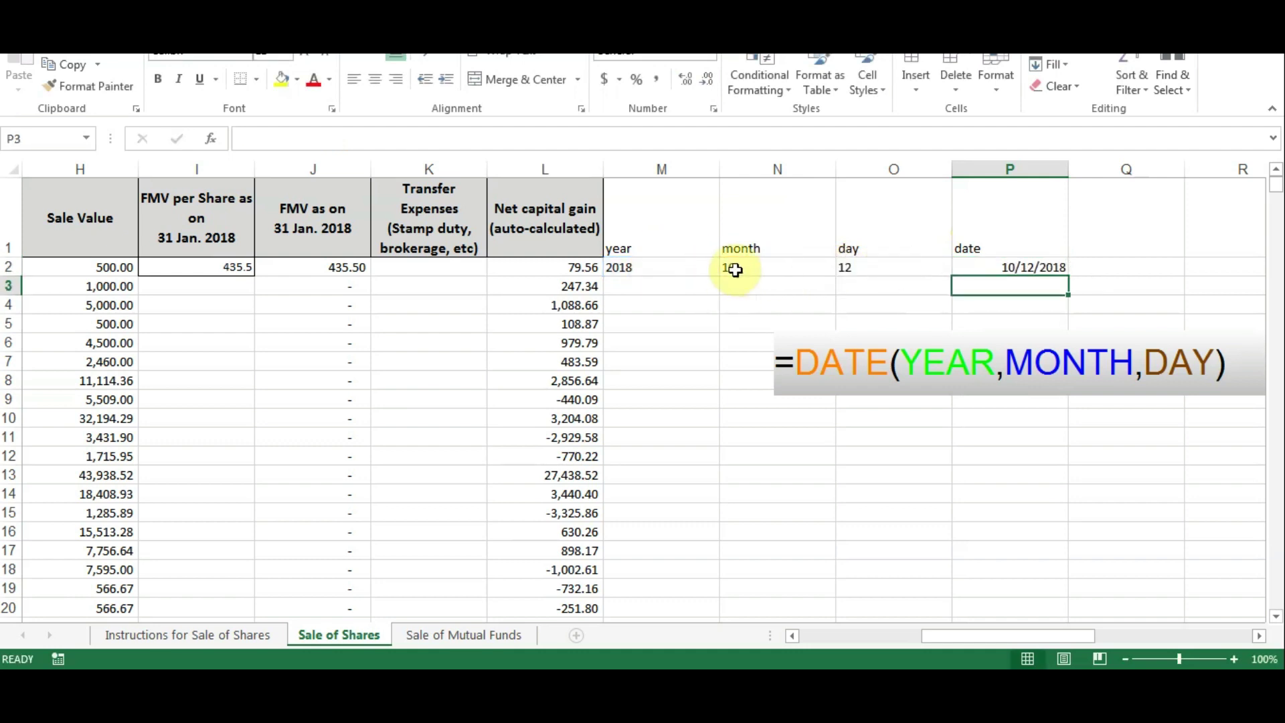
# - Copy the year, month, day and date formulas in M2:P2 down through row 25
pyautogui.moveTo(698, 268); pyautogui.dragTo(1017, 270)
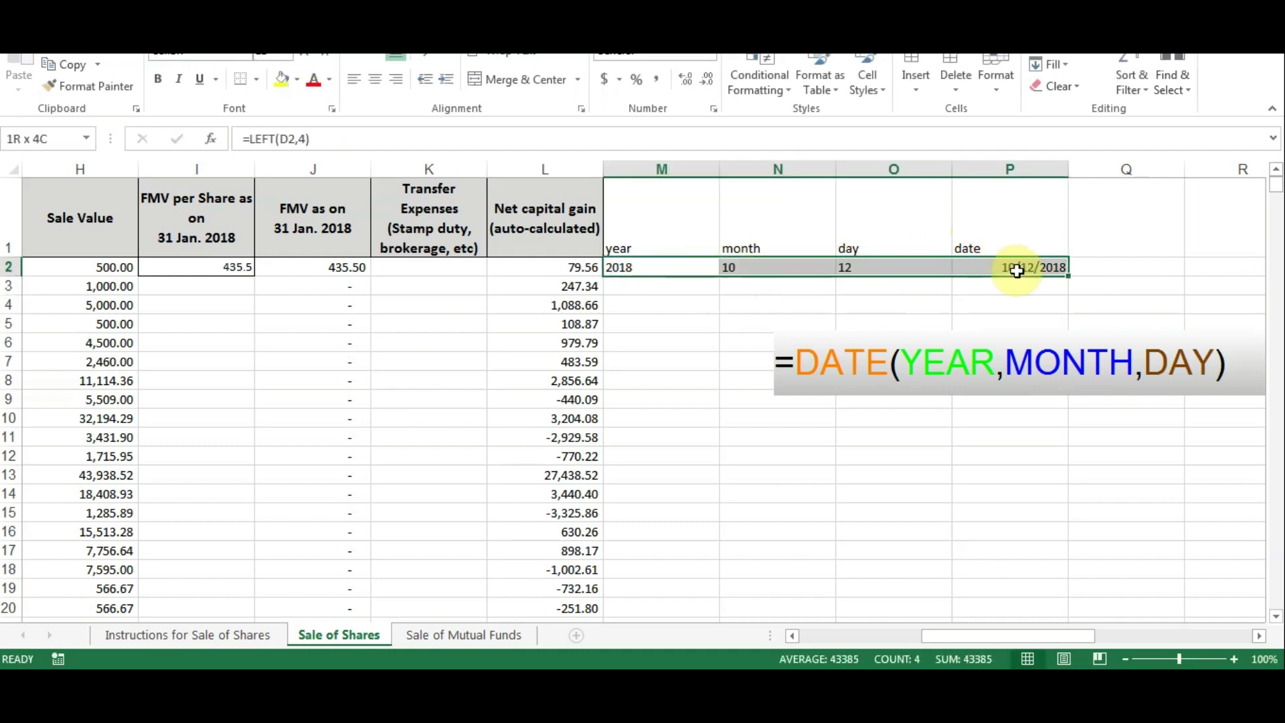
pyautogui.hotkey('ctrl', 'c')
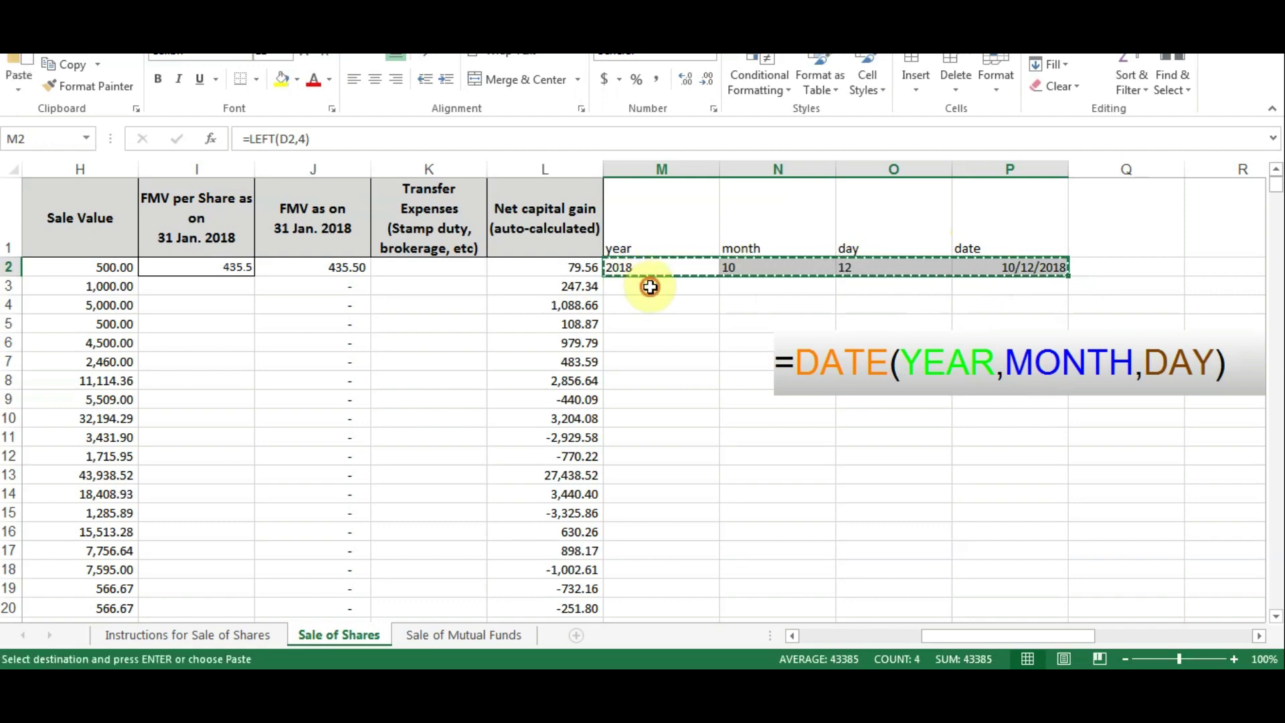
pyautogui.moveTo(653, 285); pyautogui.dragTo(981, 413)
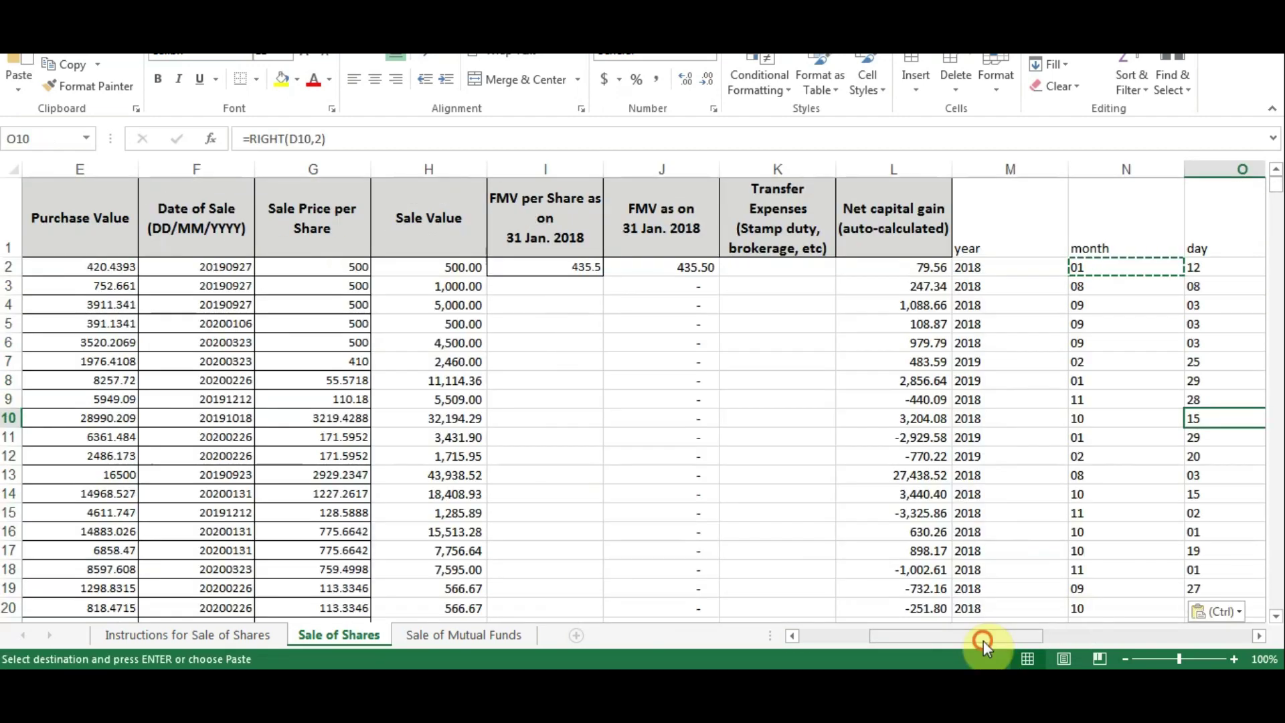
pyautogui.moveTo(982, 640); pyautogui.dragTo(1018, 631)
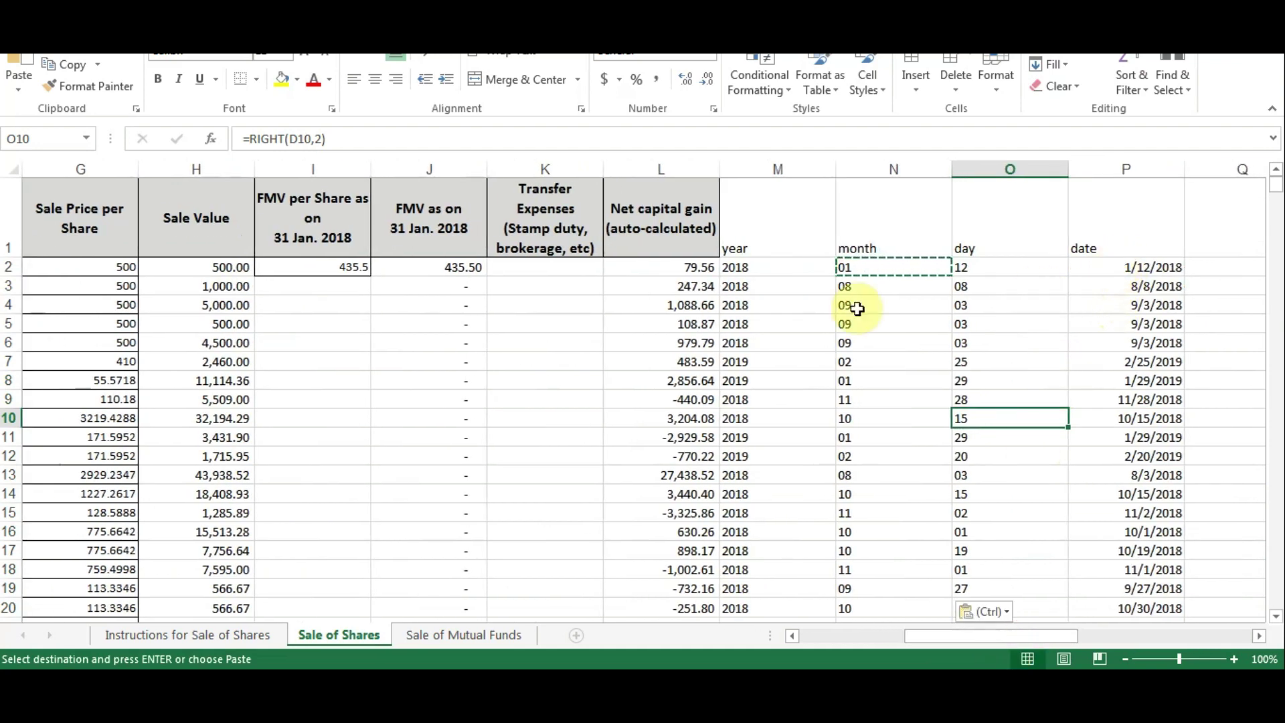
# - Format the dates in P2:P25 with the English (United Kingdom) date locale
pyautogui.click(1100, 269)
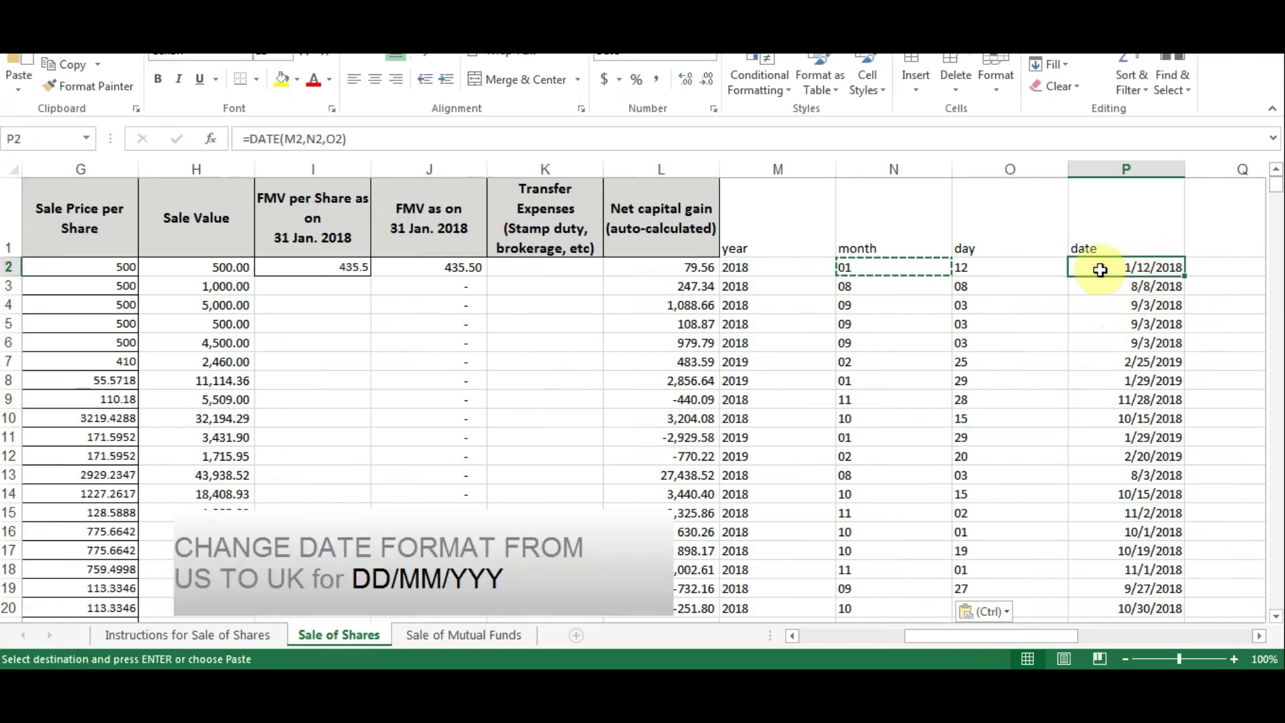
pyautogui.hotkey('ctrl', 'shift', 'Down')
pyautogui.rightClick(1100, 269)
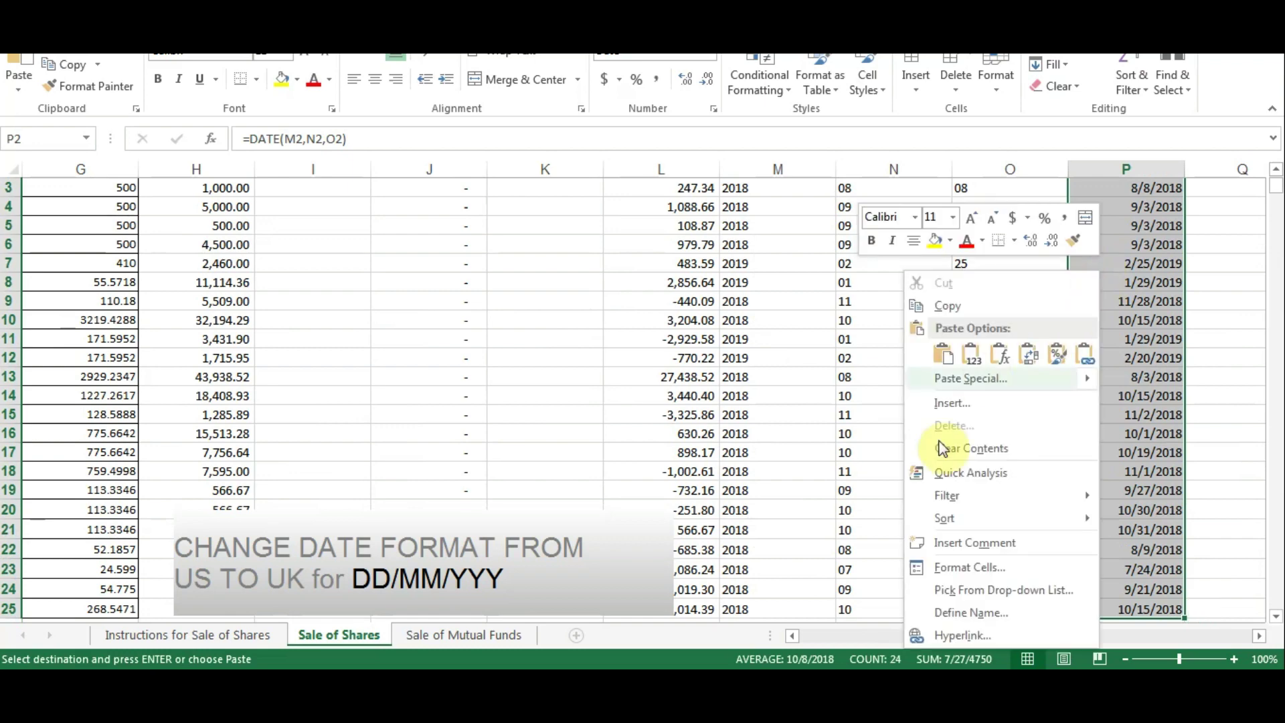
pyautogui.click(968, 567)
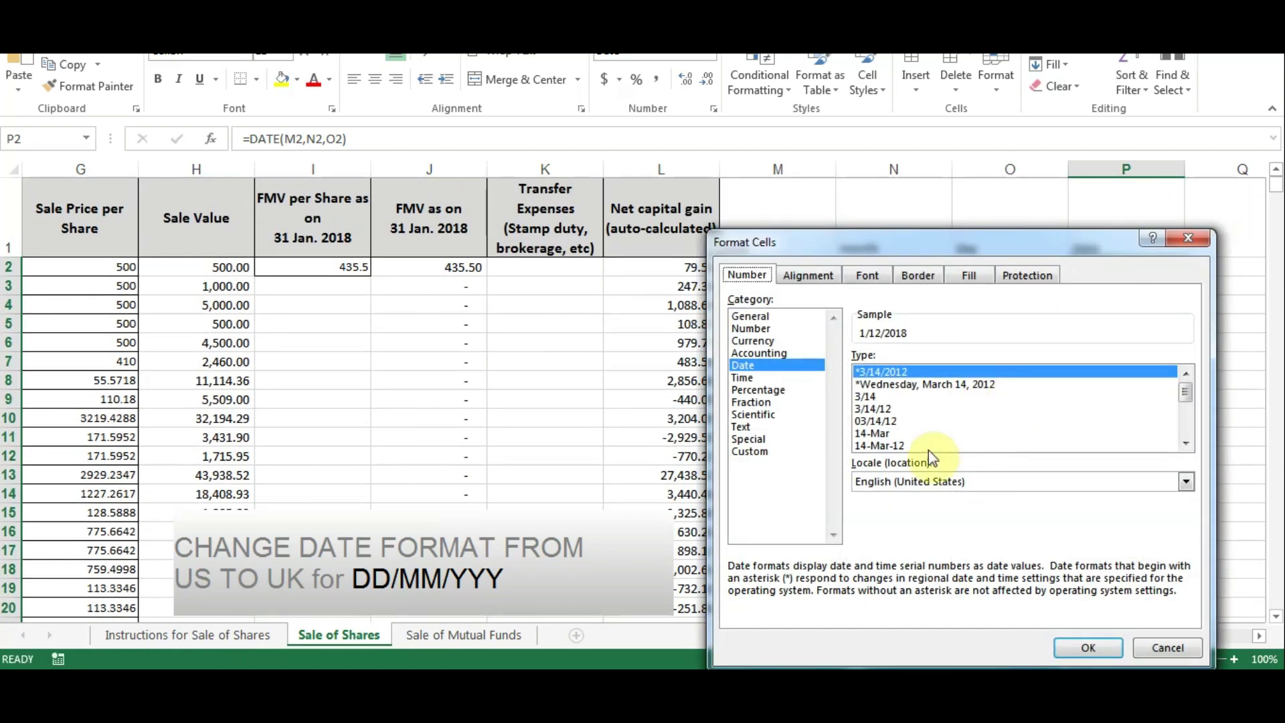
pyautogui.click(884, 479)
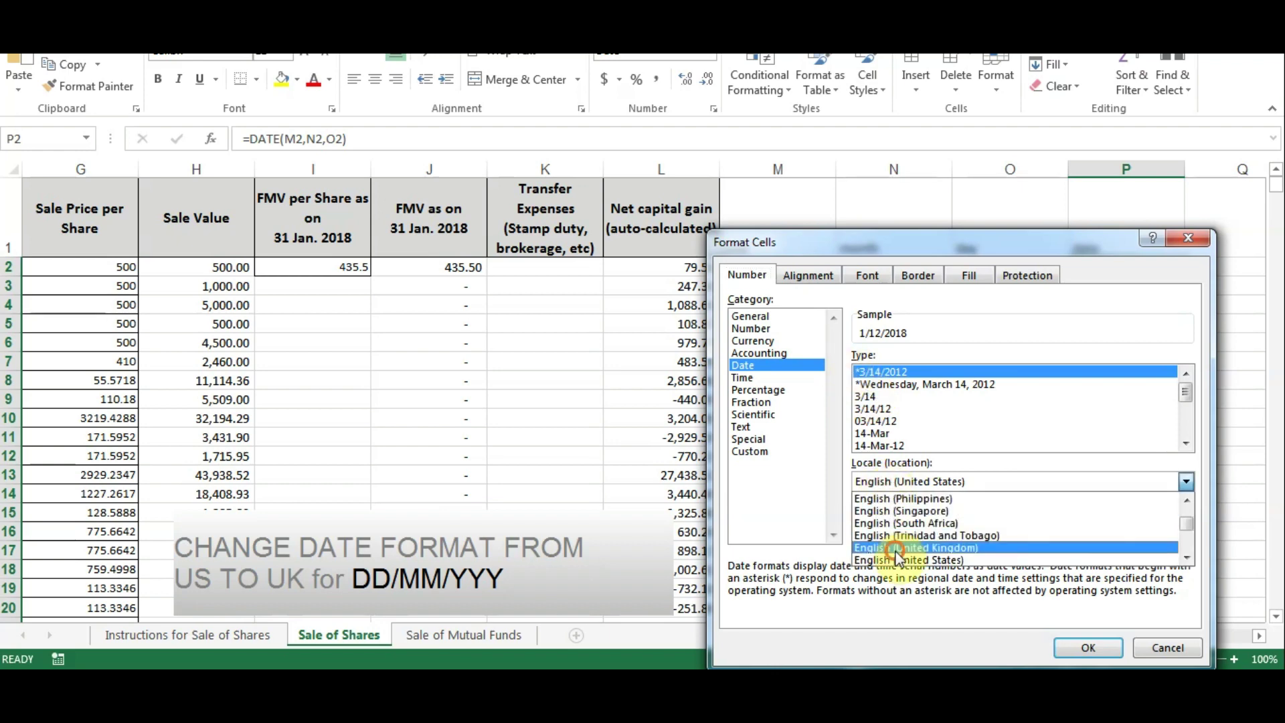
pyautogui.click(895, 548)
pyautogui.click(1089, 647)
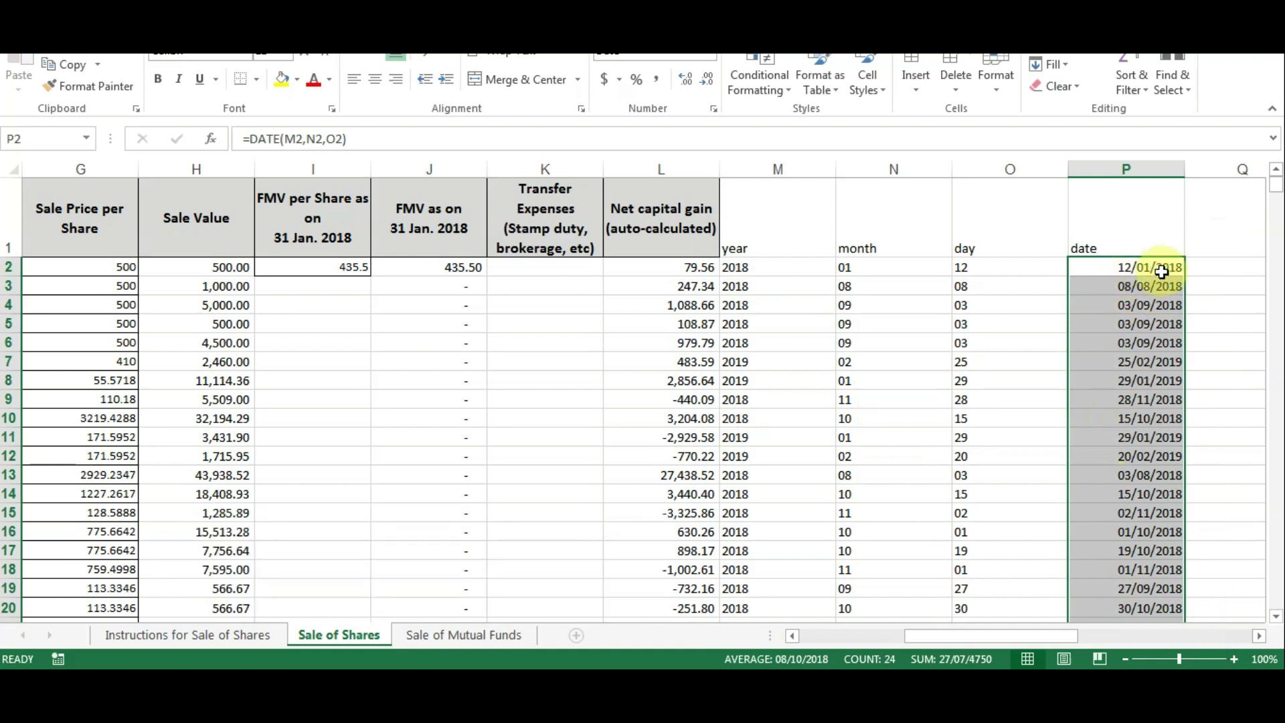
# - Copy the dates in P2:P25 into the Date of Purchase column from D2, pasting only values and number formatting
pyautogui.hotkey('ctrl', 'c')
pyautogui.moveTo(1027, 634); pyautogui.dragTo(922, 634)
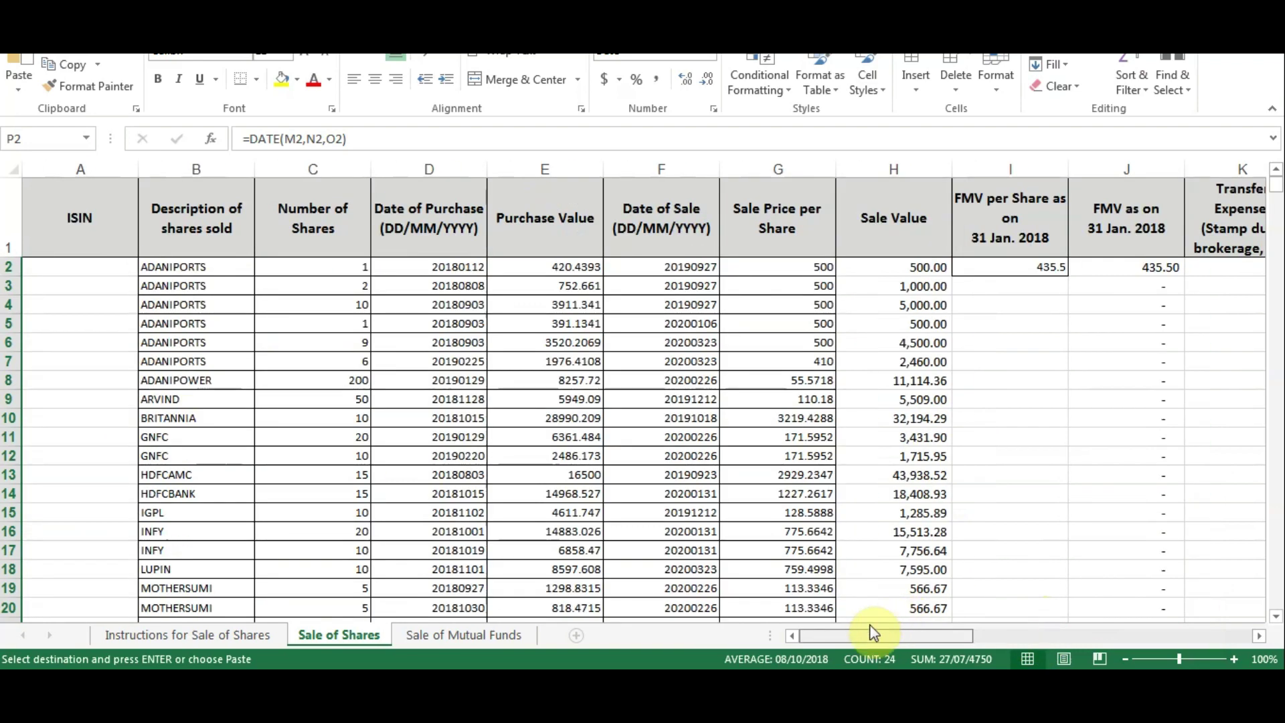
pyautogui.click(439, 270)
pyautogui.rightClick(440, 267)
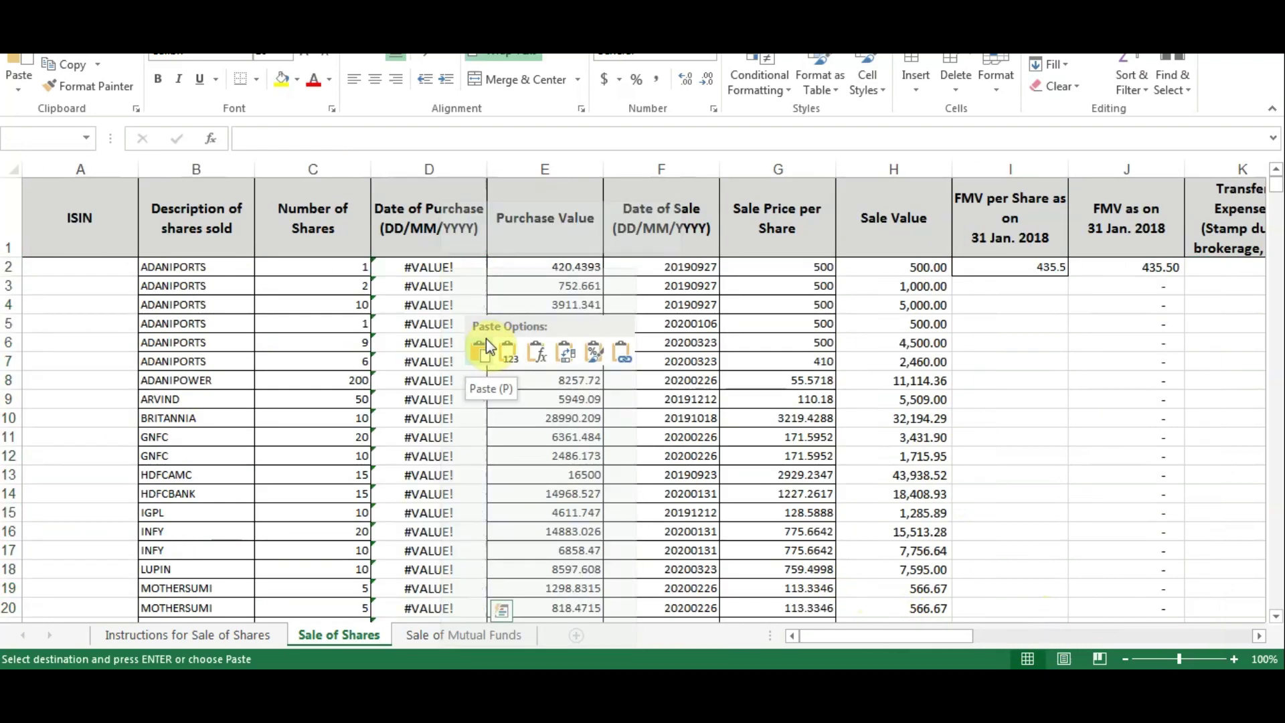
pyautogui.moveTo(535, 376)
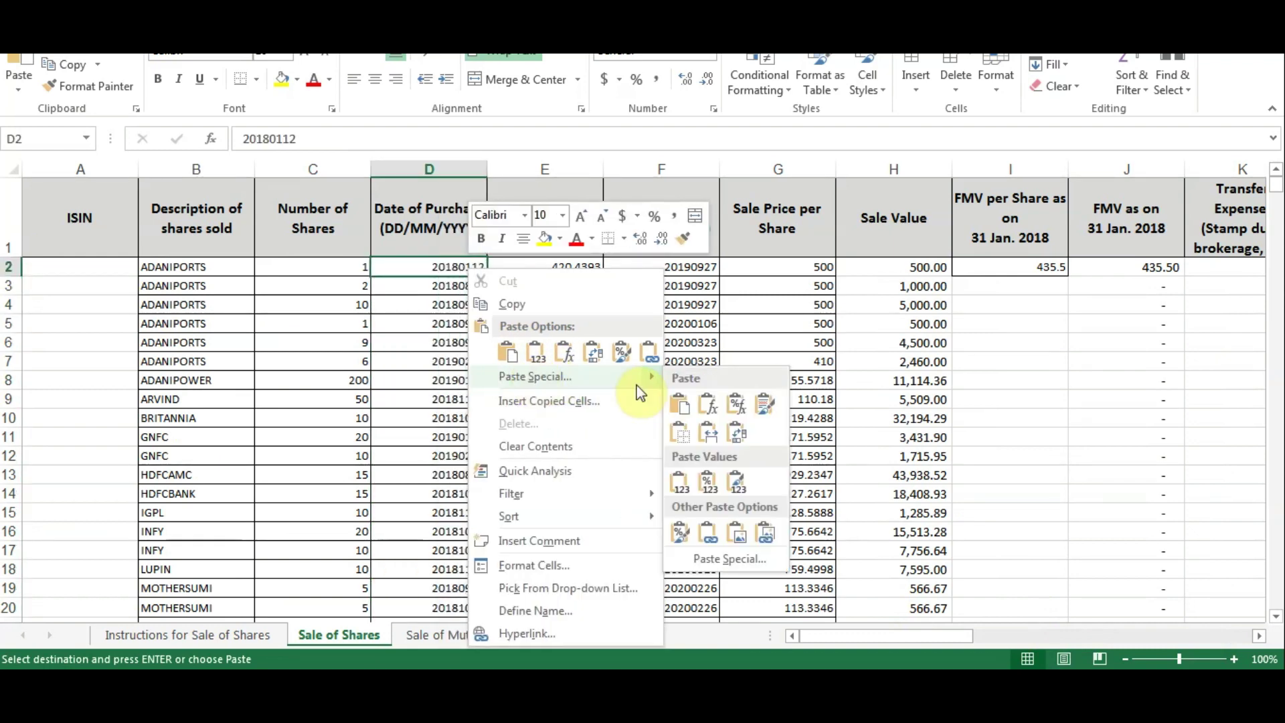
pyautogui.click(709, 488)
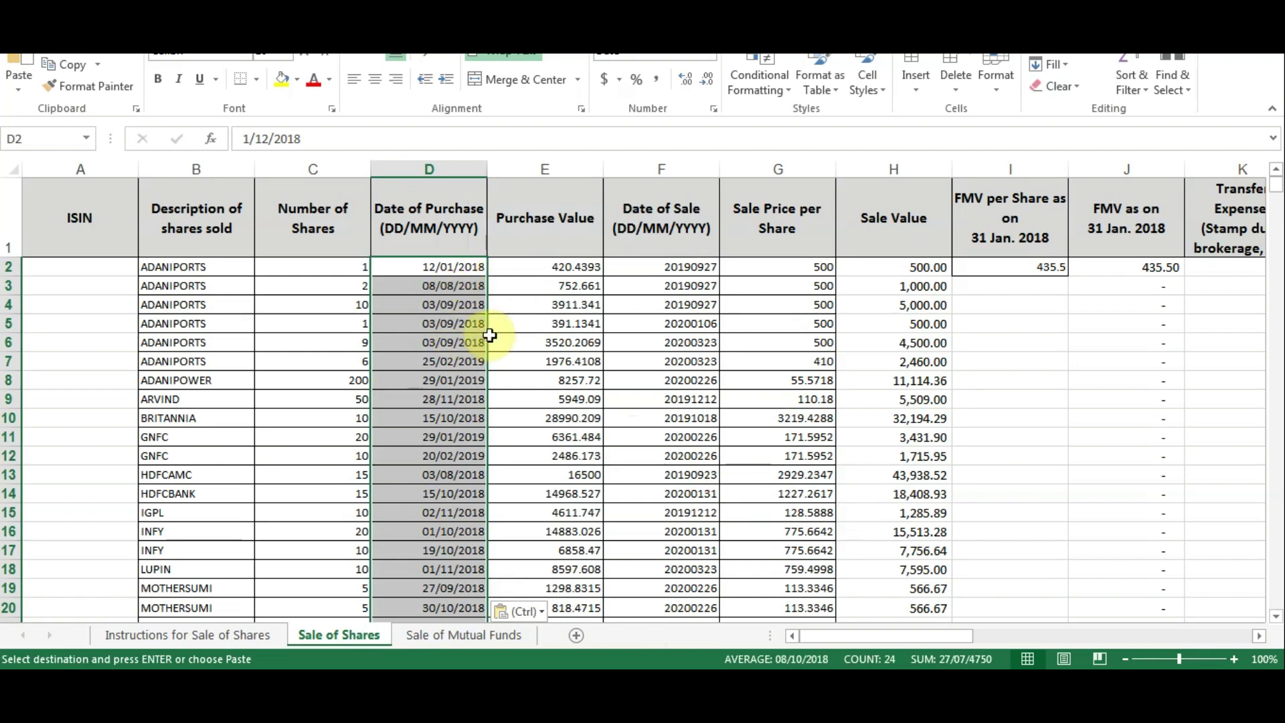
# - Replace the sale dates from F2 down with their converted DD/MM/YYYY values, and clear the year, month, day and date helper columns M:P
pyautogui.click(658, 267)
pyautogui.press('Return')
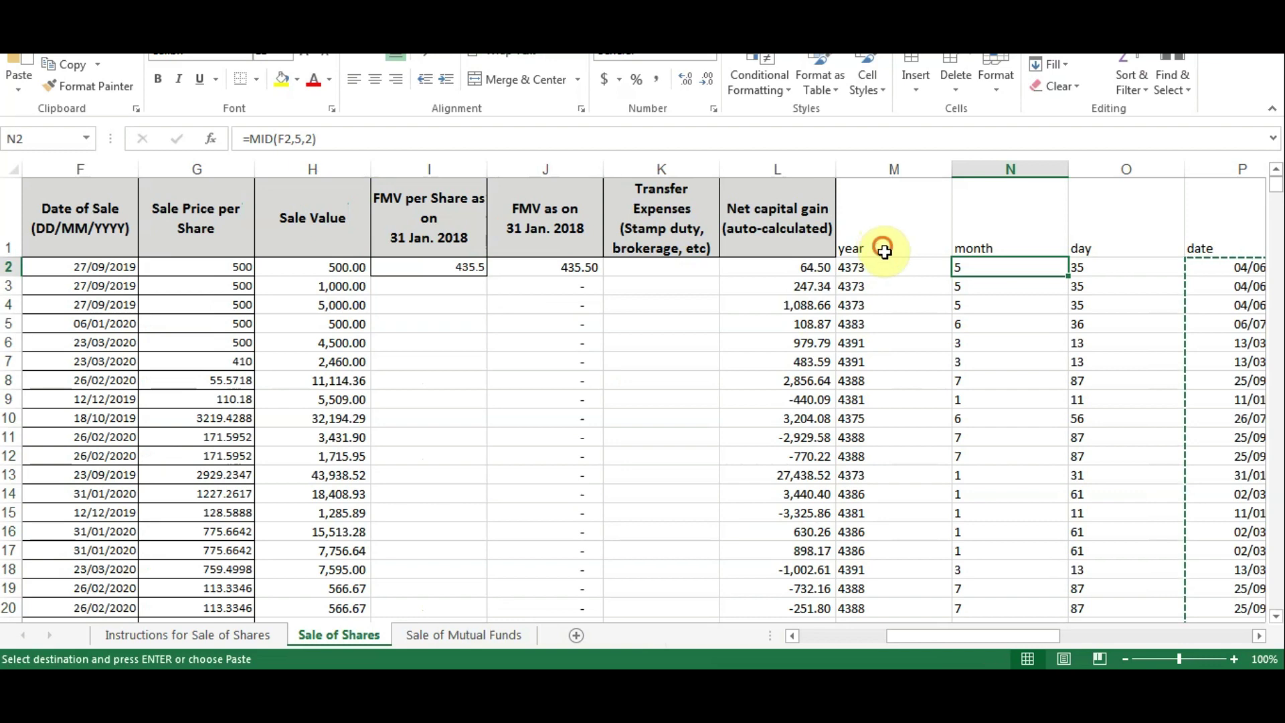
pyautogui.moveTo(877, 248); pyautogui.dragTo(1222, 564)
pyautogui.hotkey('ctrl', 'shift', 'Down')
pyautogui.scroll(-5, 1216, 501)
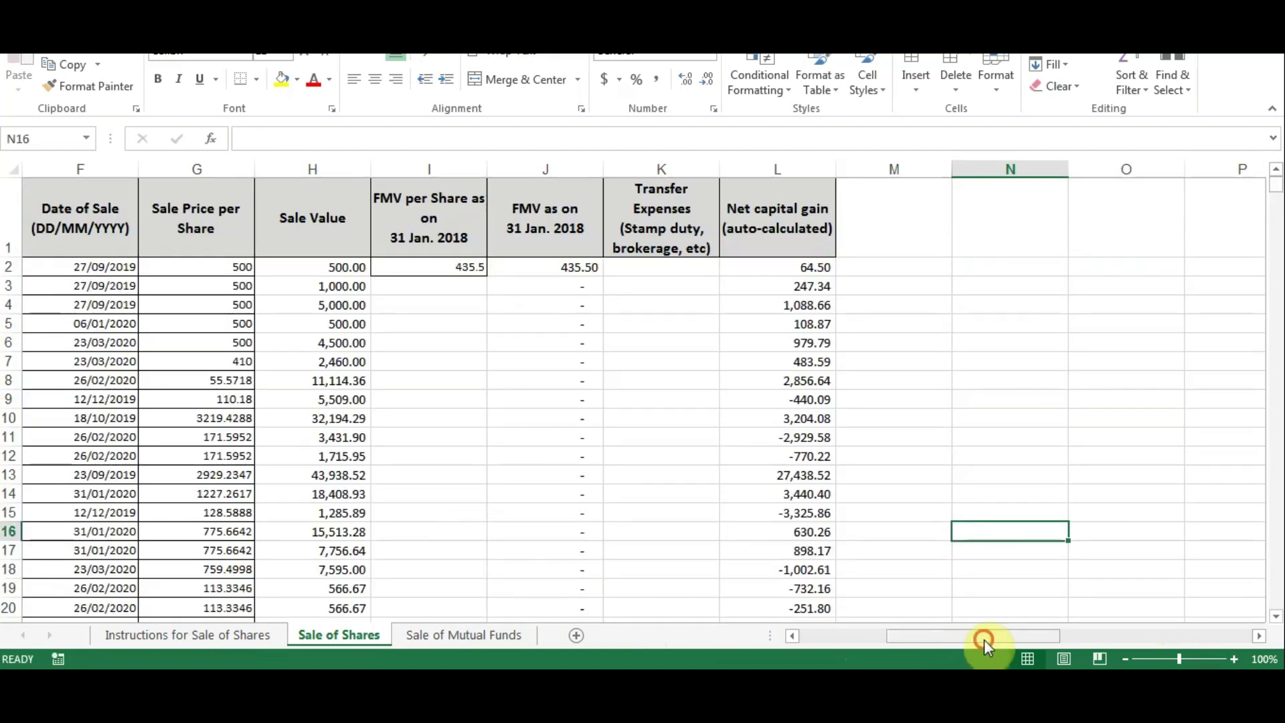
pyautogui.moveTo(984, 640); pyautogui.dragTo(807, 636)
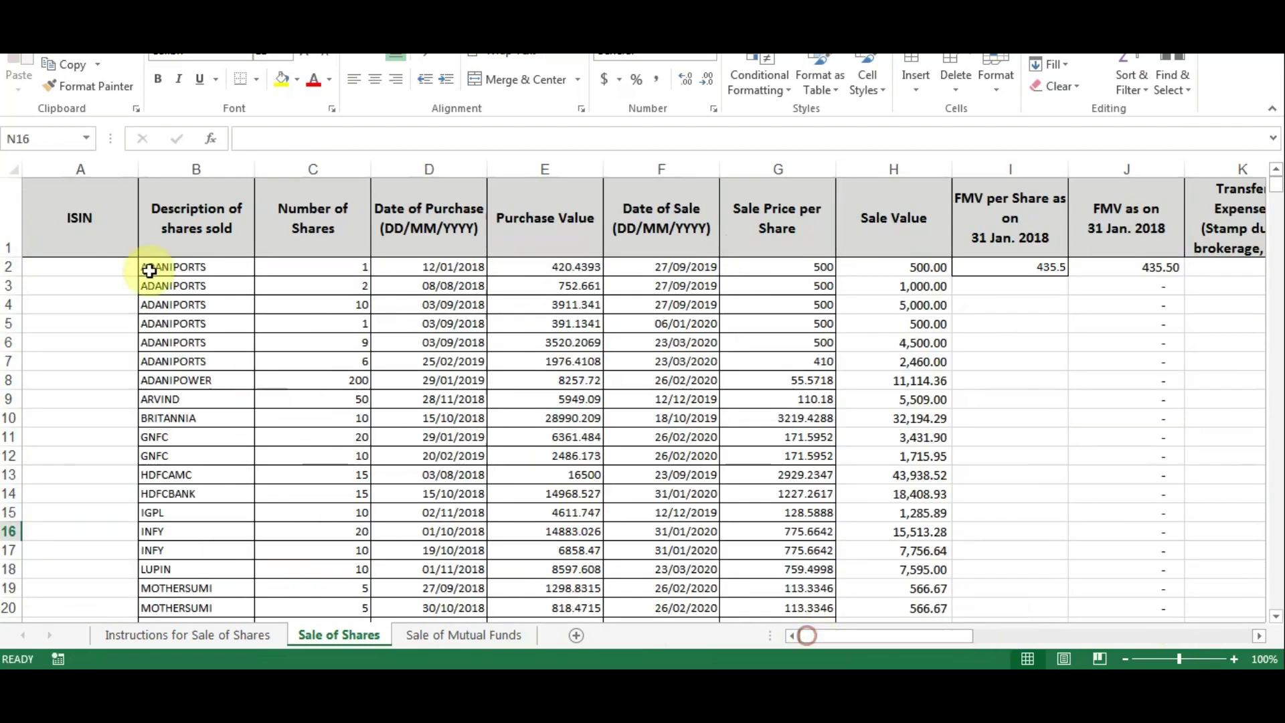
pyautogui.click(95, 270)
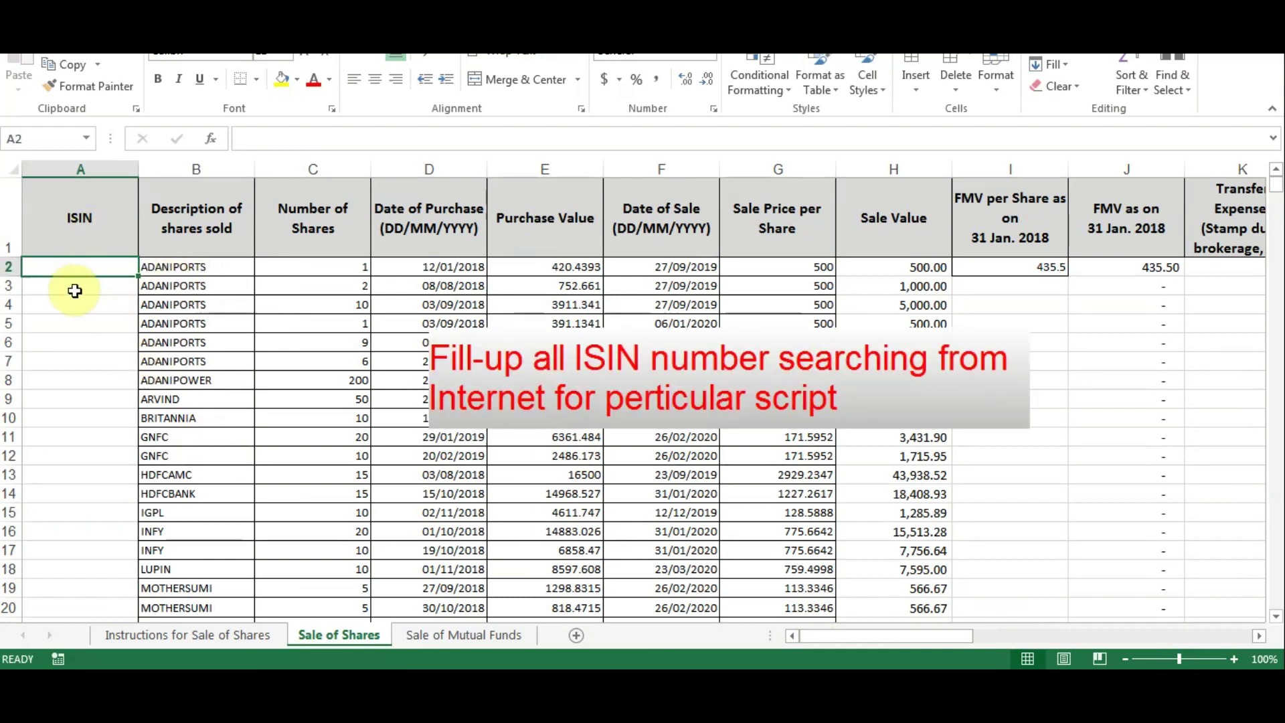
pyautogui.click(84, 291)
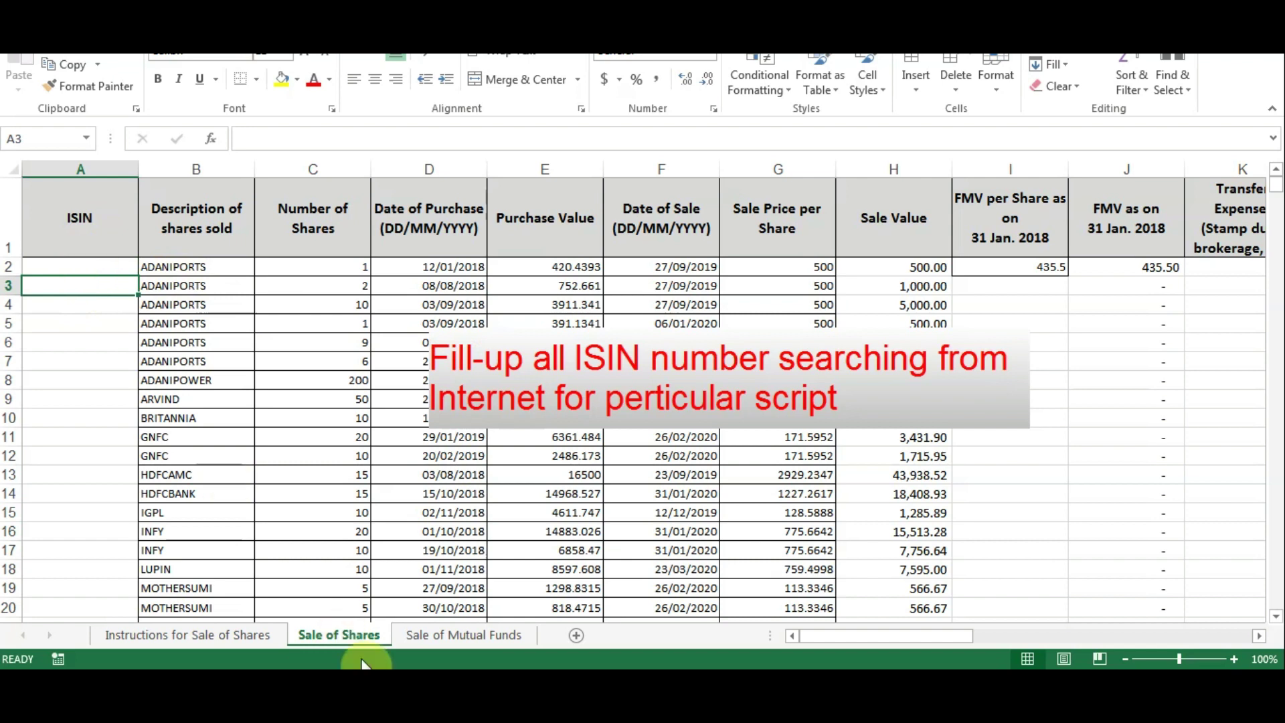
pyautogui.click(106, 269)
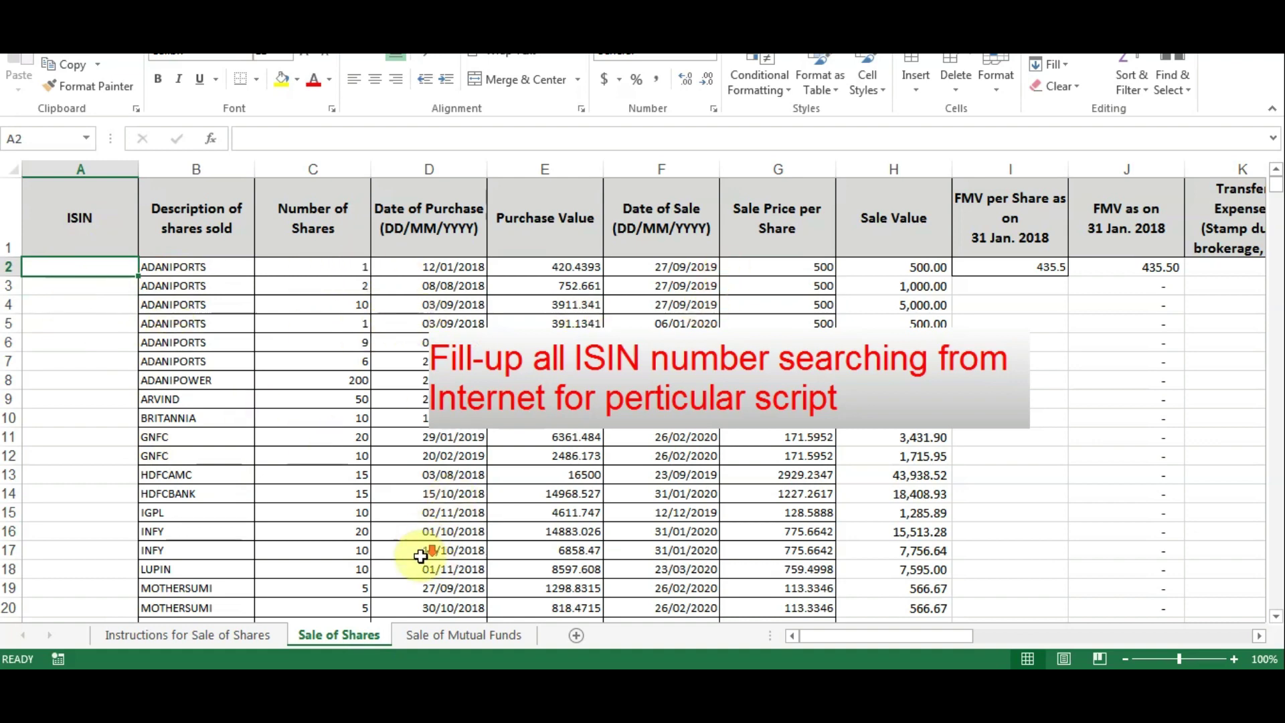
# - Copy the short-term stock names from A39 down in the CapitalGainSummary sheet into the Sale of Shares description column from B26
pyautogui.scroll(-2, 235, 450)
pyautogui.click(156, 556)
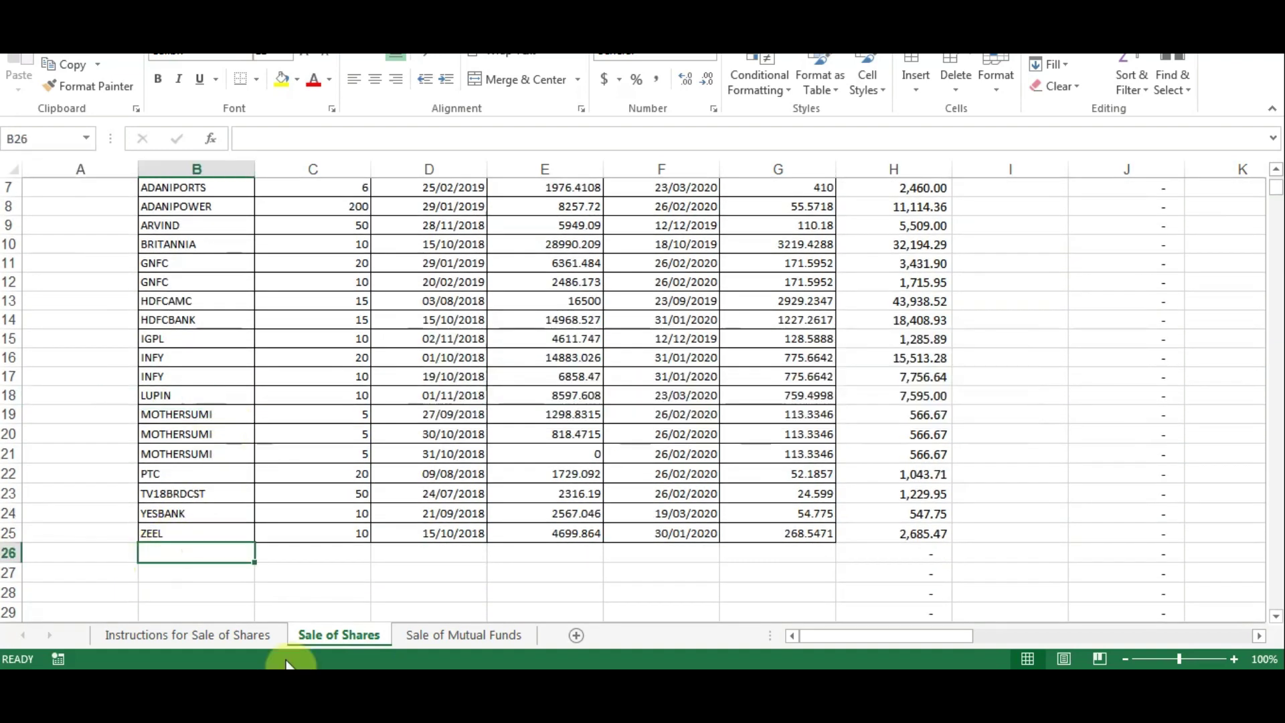
pyautogui.moveTo(359, 611)
pyautogui.click(312, 600)
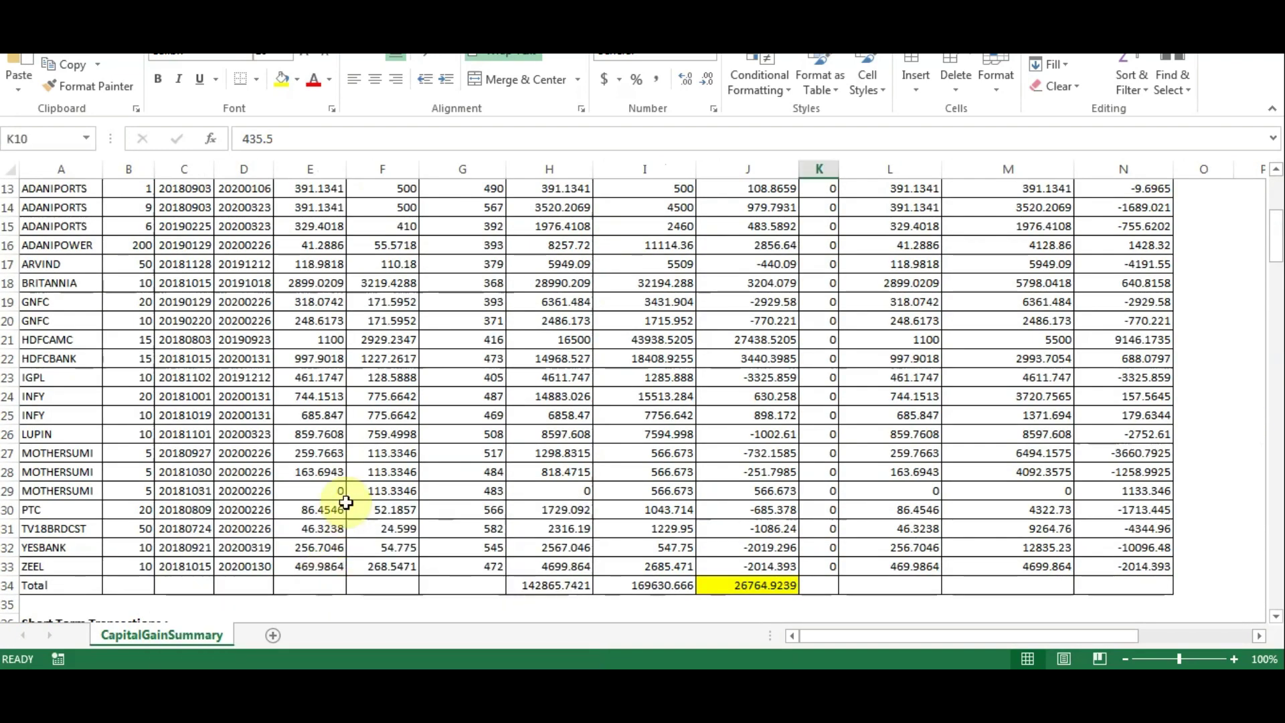
pyautogui.scroll(-8, 344, 505)
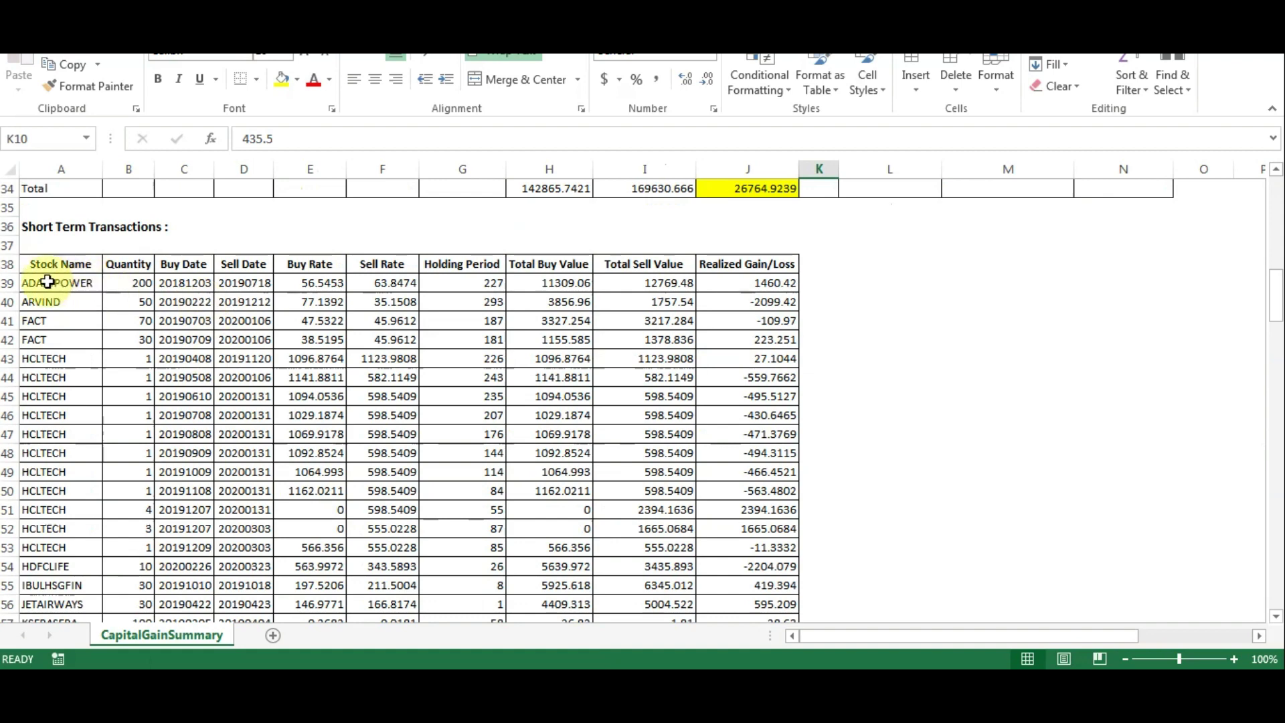
pyautogui.moveTo(49, 282); pyautogui.dragTo(63, 631)
pyautogui.hotkey('ctrl', 'c')
pyautogui.hotkey('alt', 'Tab')
pyautogui.hotkey('ctrl', 'v')
pyautogui.scroll(-3, 302, 530)
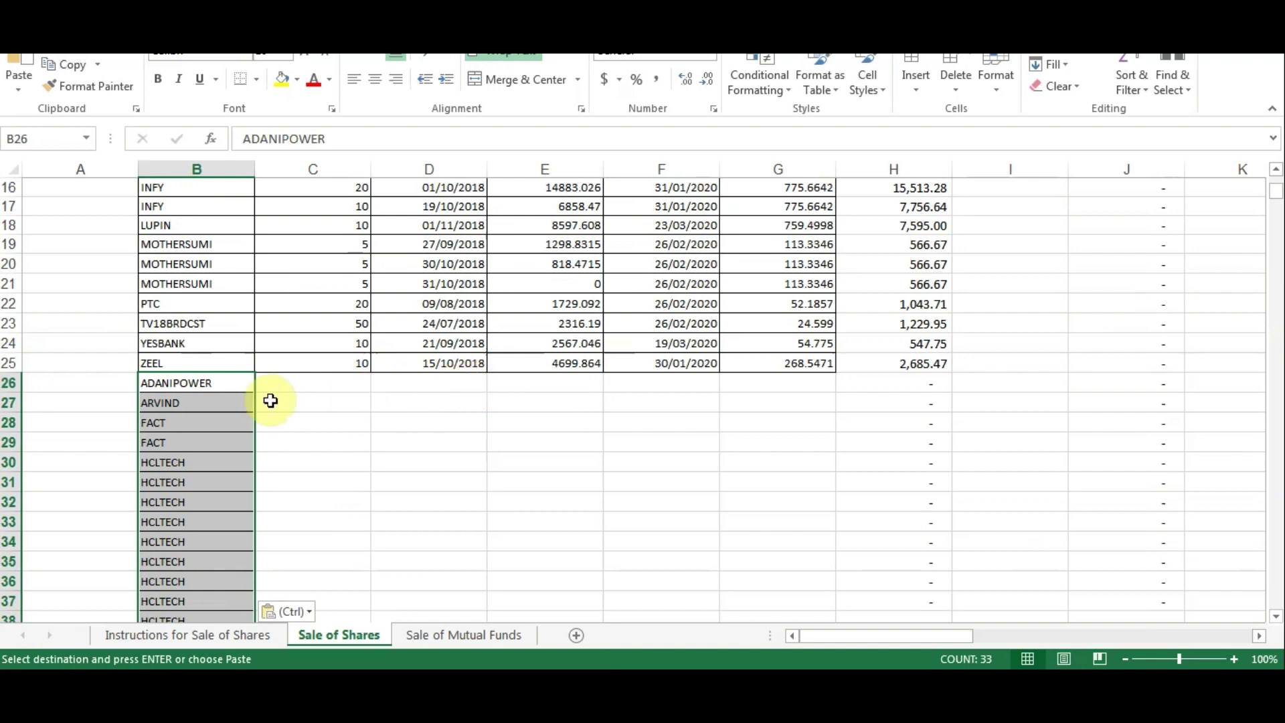
pyautogui.click(311, 387)
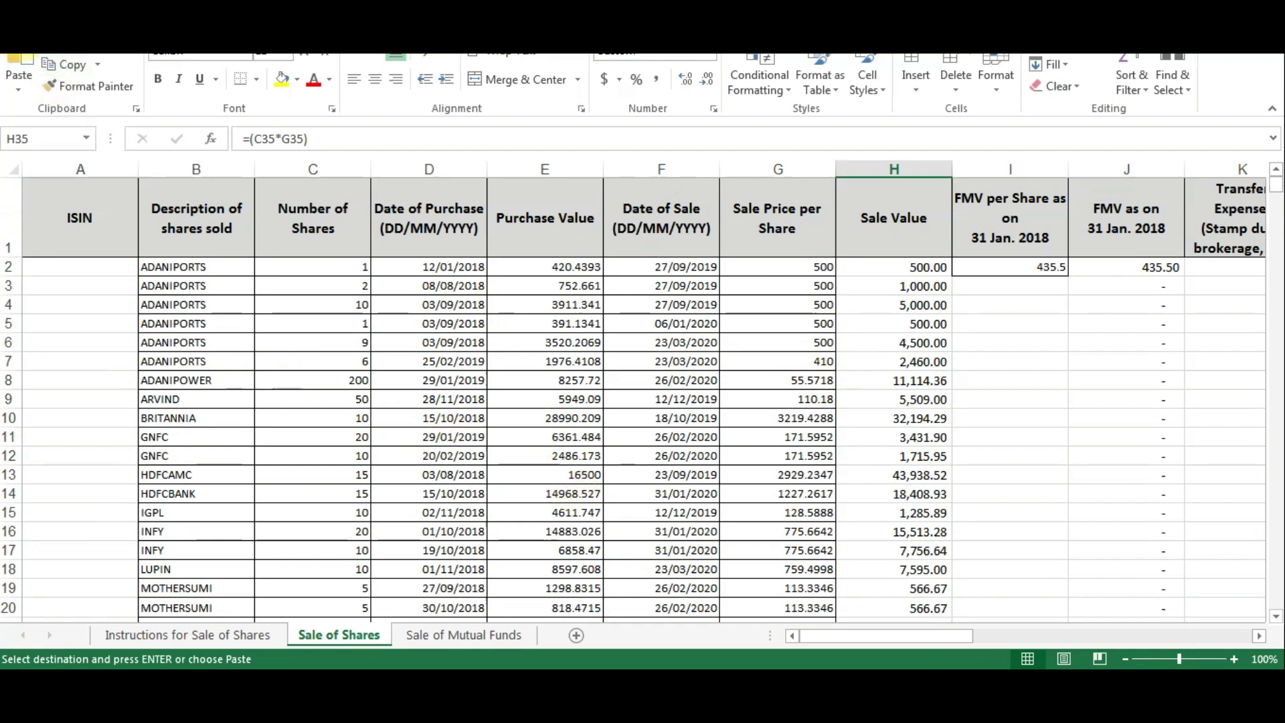
# - Save the filled template on the Desktop as an Excel workbook named cleartax
pyautogui.hotkey('alt', 'f')
pyautogui.click(42, 202)
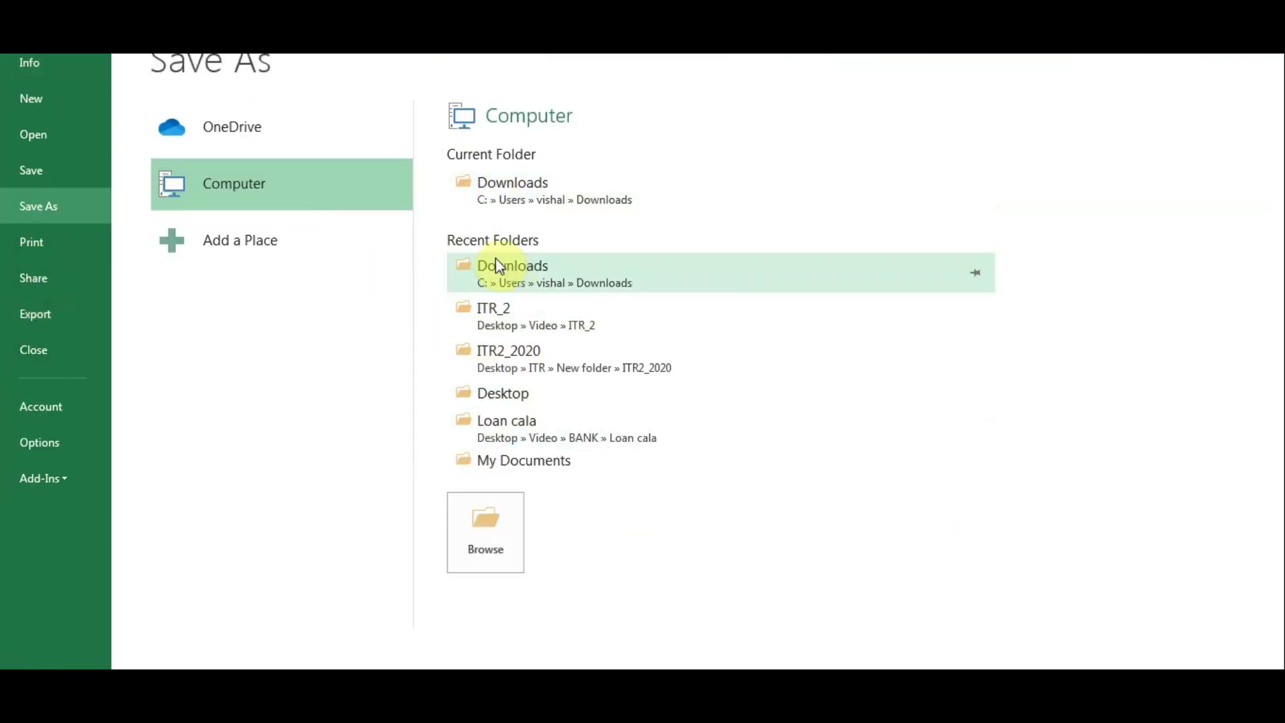
pyautogui.click(511, 395)
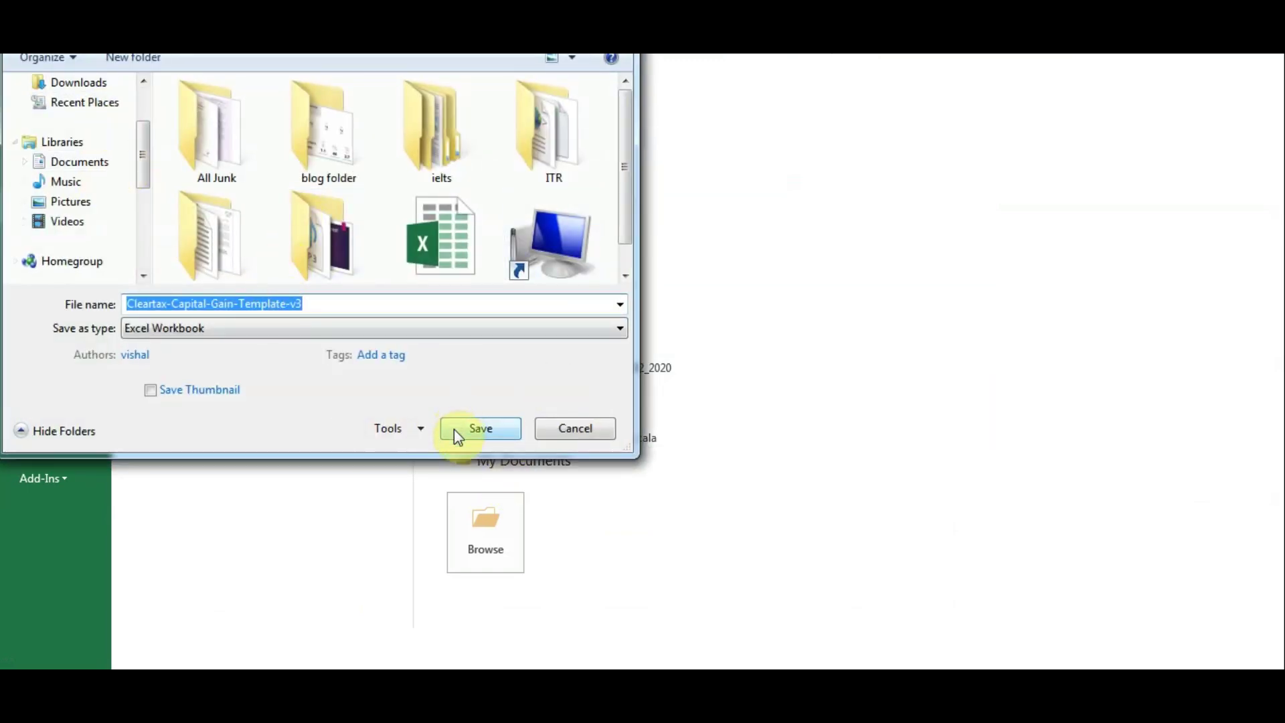
pyautogui.write('cle')
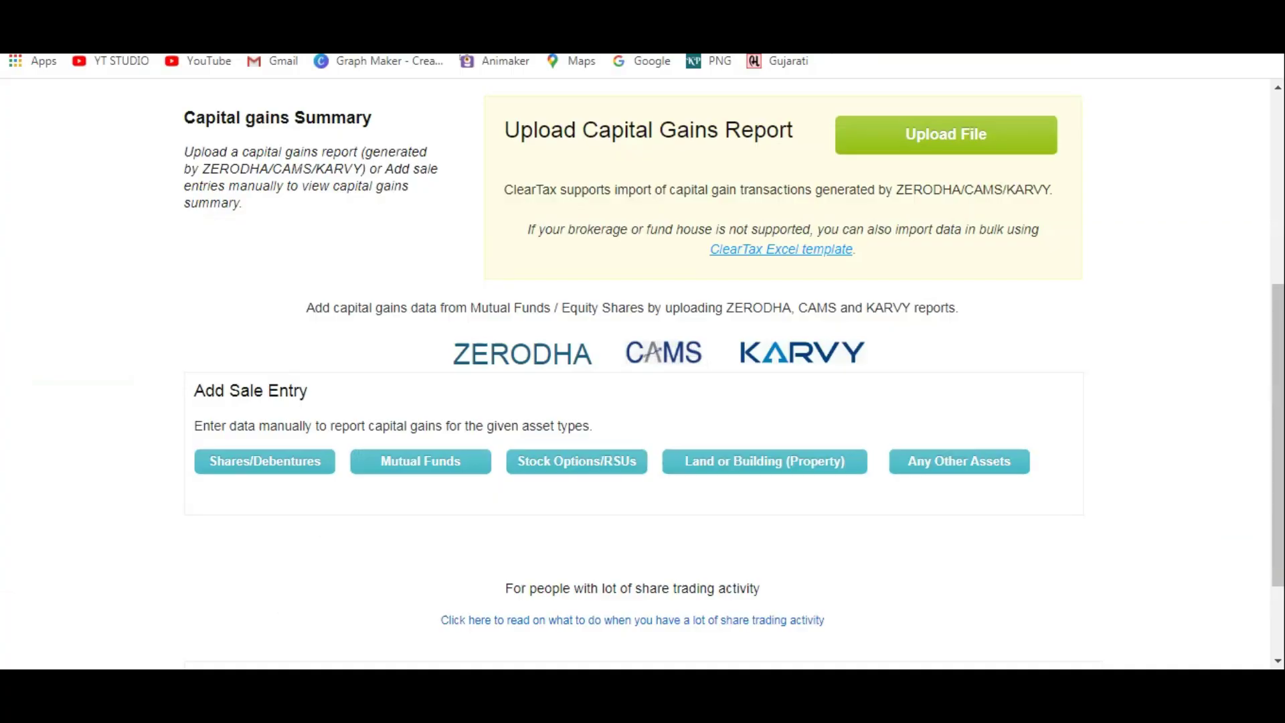
# - Switch to ClearTax and upload cleartax.xlsx from the Desktop as the capital gains report
pyautogui.scroll(5, 486, 463)
pyautogui.scroll(-3, 488, 459)
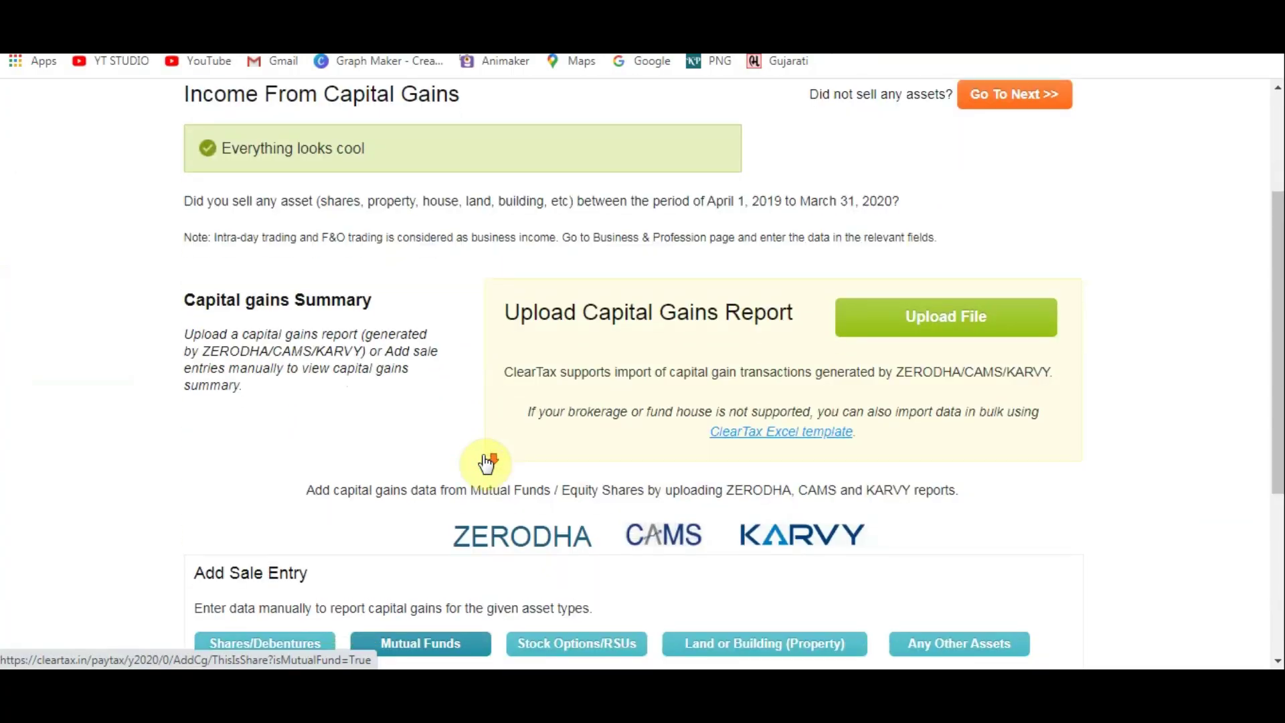
pyautogui.scroll(2, 488, 459)
pyautogui.click(985, 416)
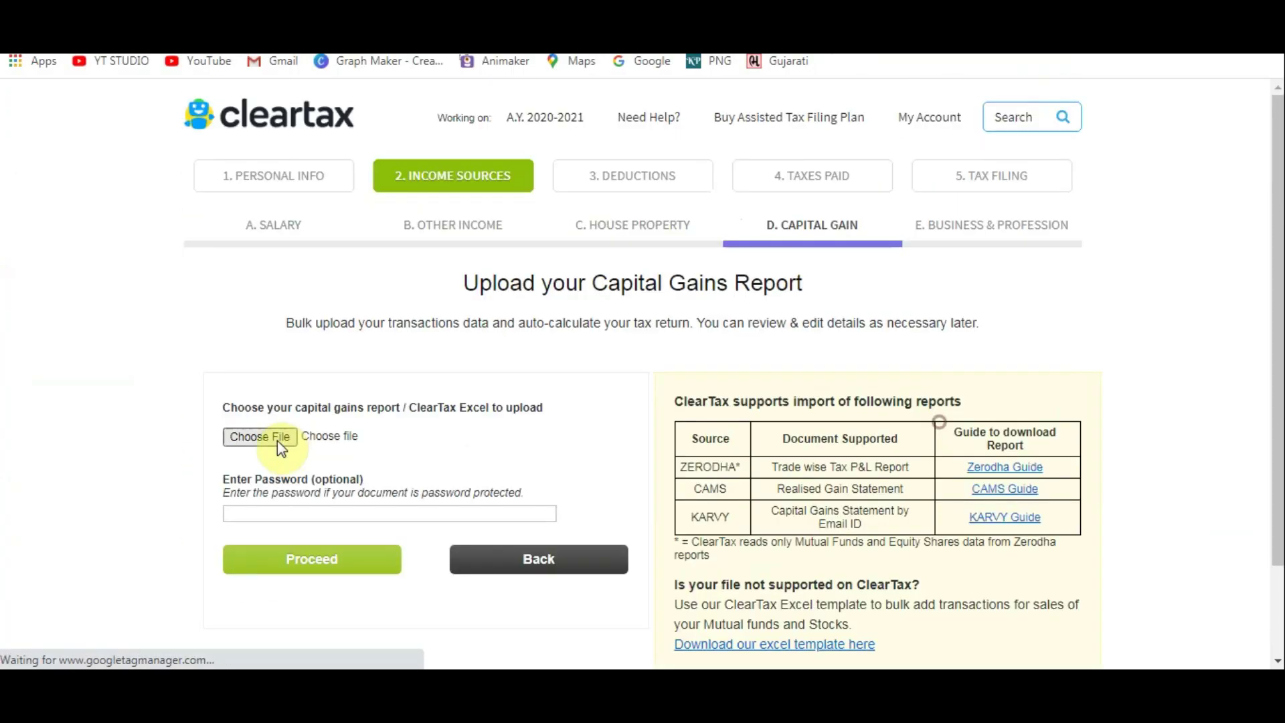
pyautogui.click(273, 436)
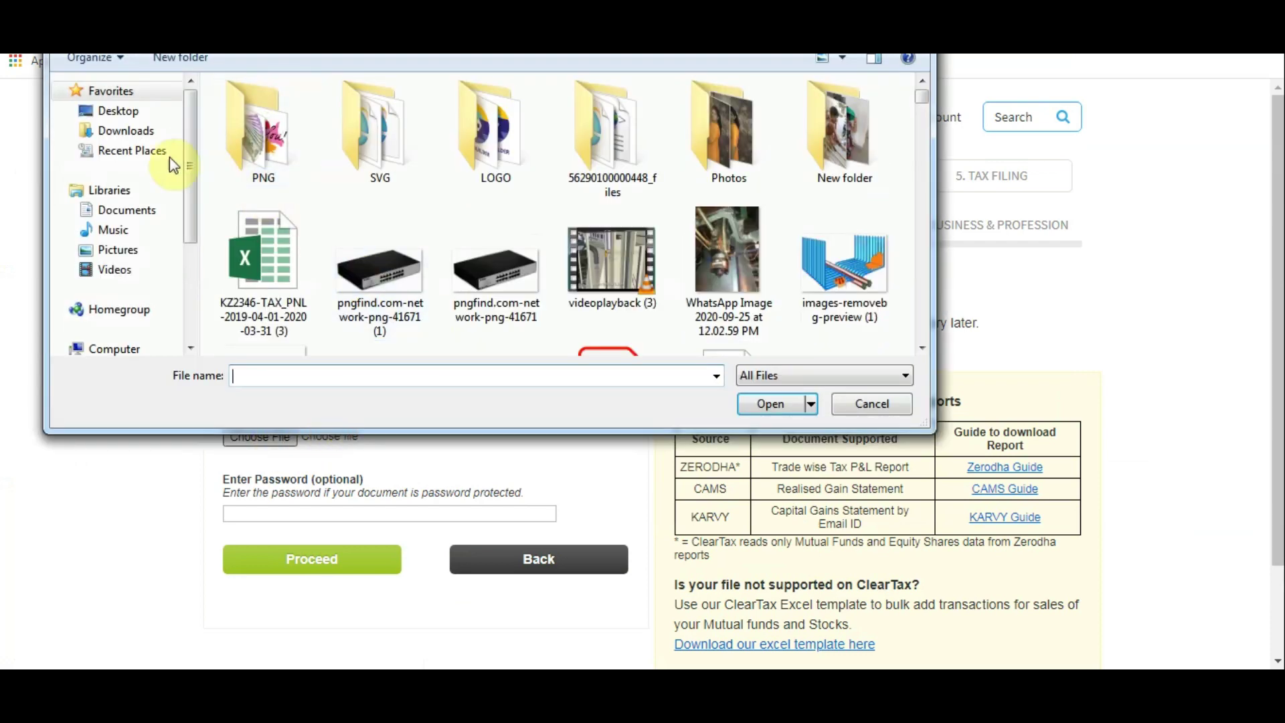
pyautogui.click(115, 111)
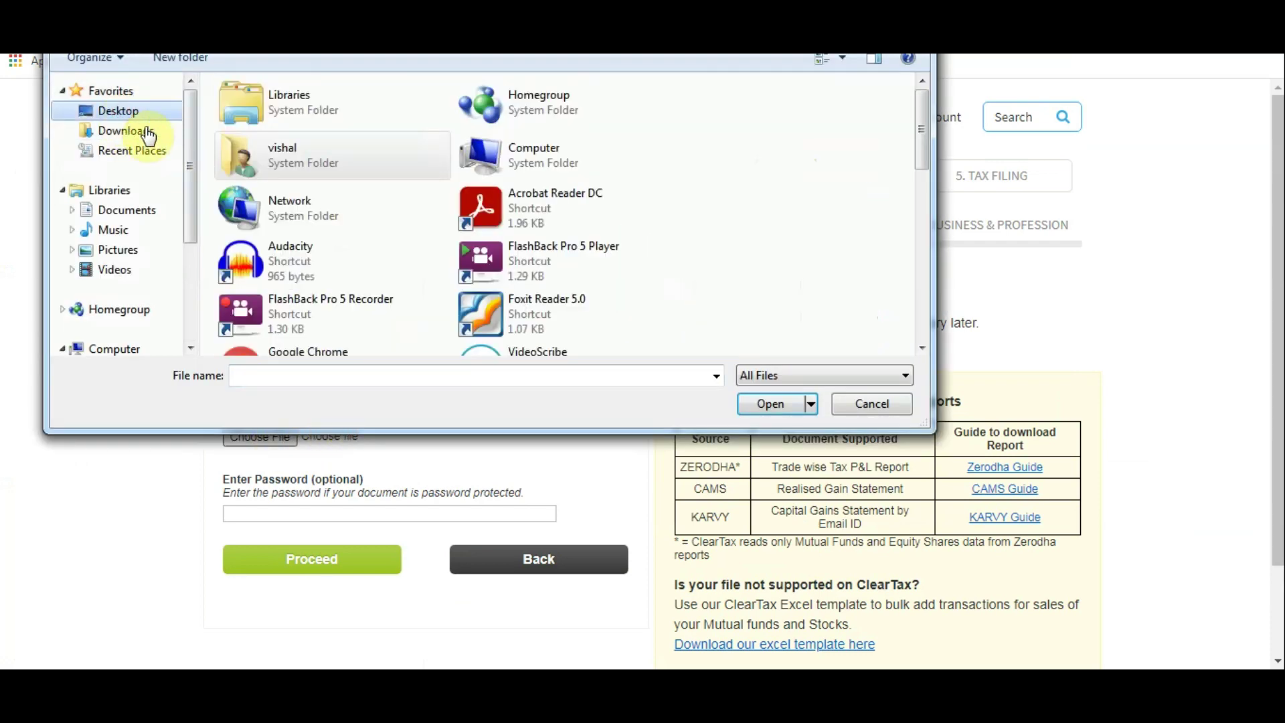
pyautogui.click(373, 251)
pyautogui.scroll(-5, 384, 263)
pyautogui.doubleClick(359, 235)
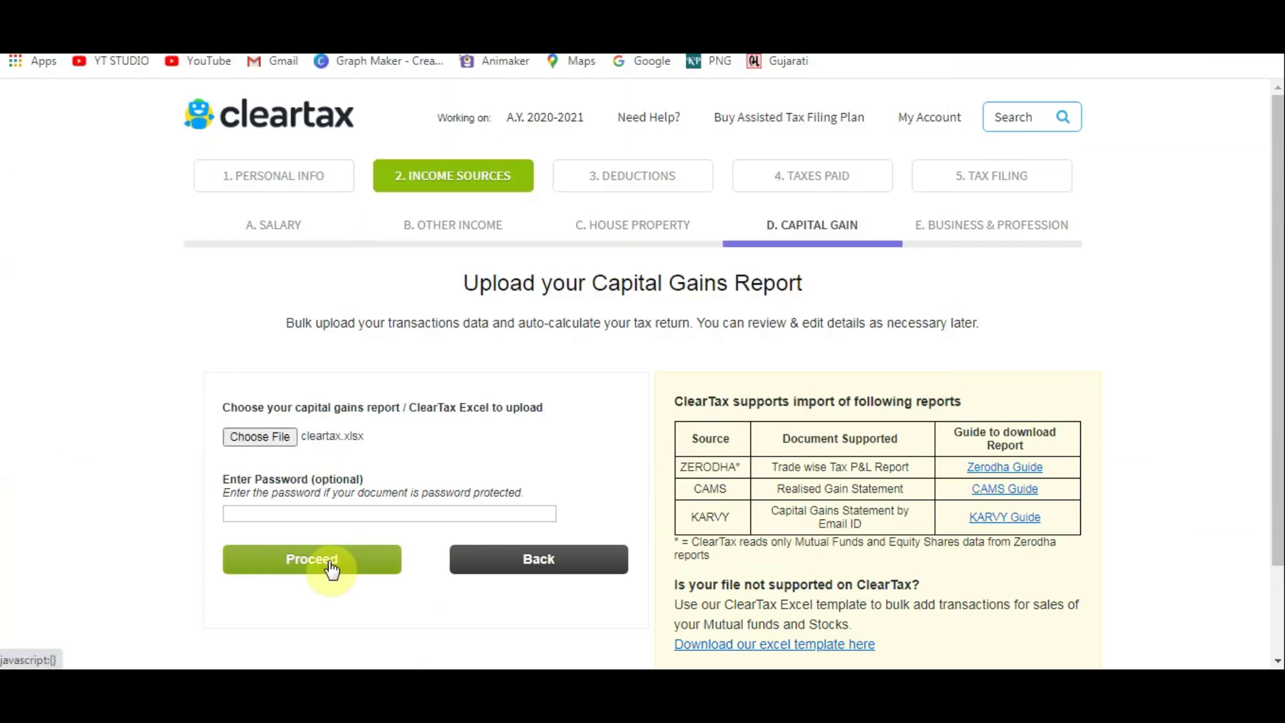
pyautogui.click(333, 566)
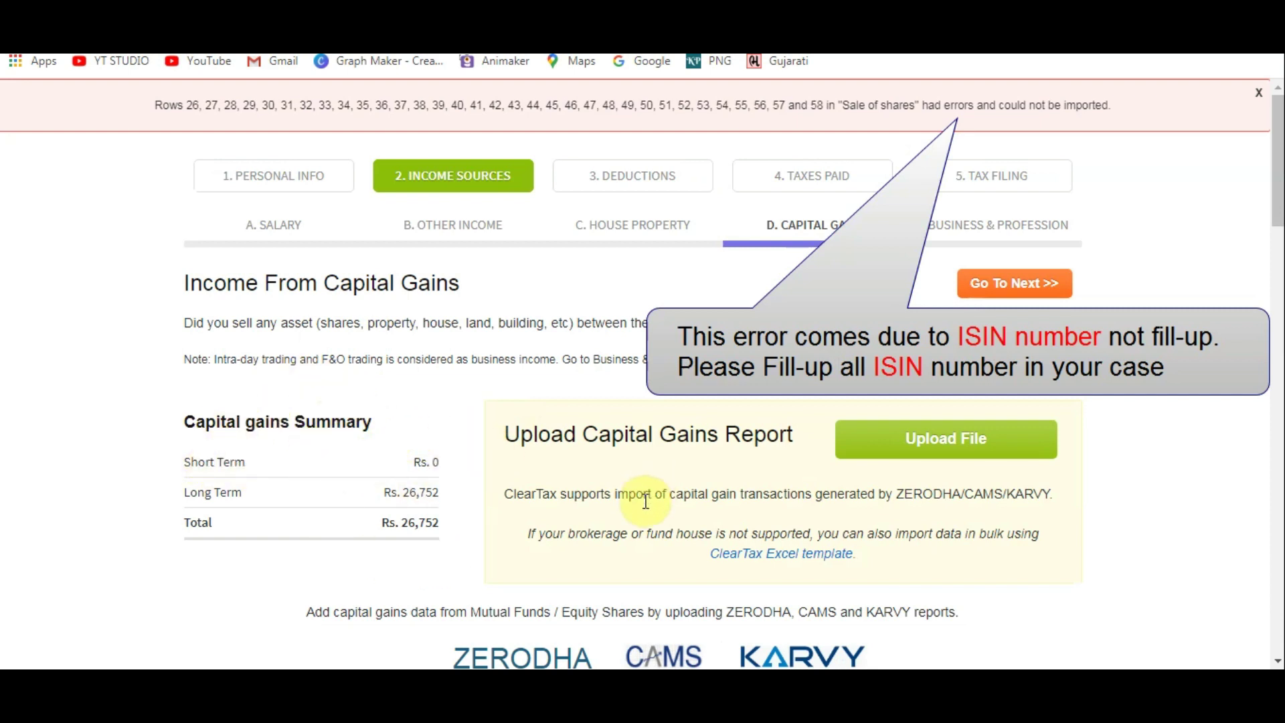
# - Continue past the capital gain section, skip business and profession income, and review the Section 80 deductions
pyautogui.click(995, 287)
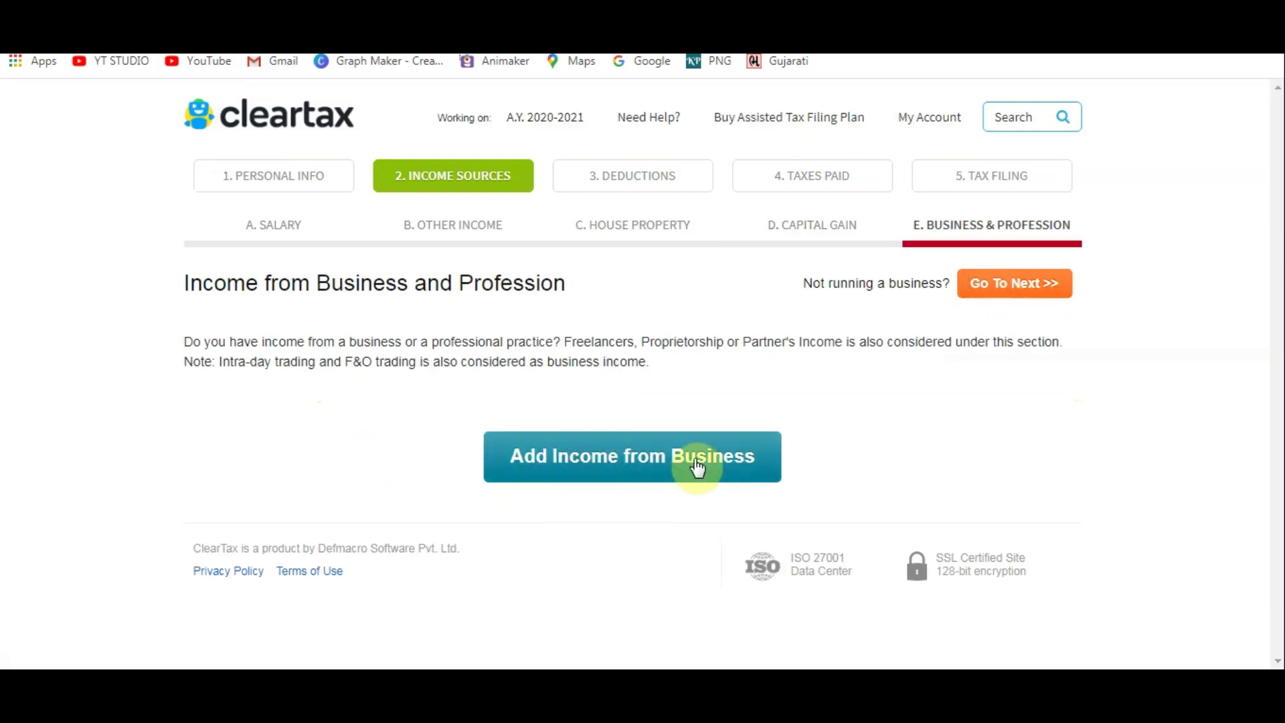
pyautogui.click(996, 288)
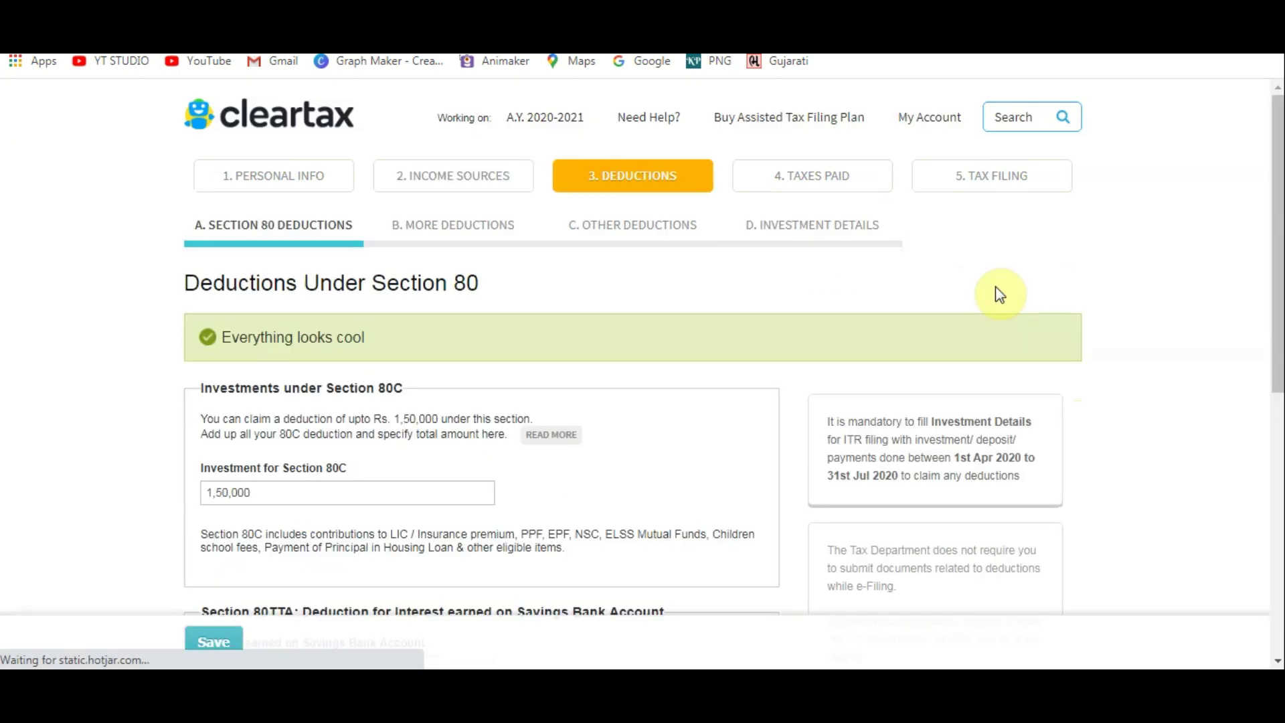
pyautogui.scroll(-2, 563, 491)
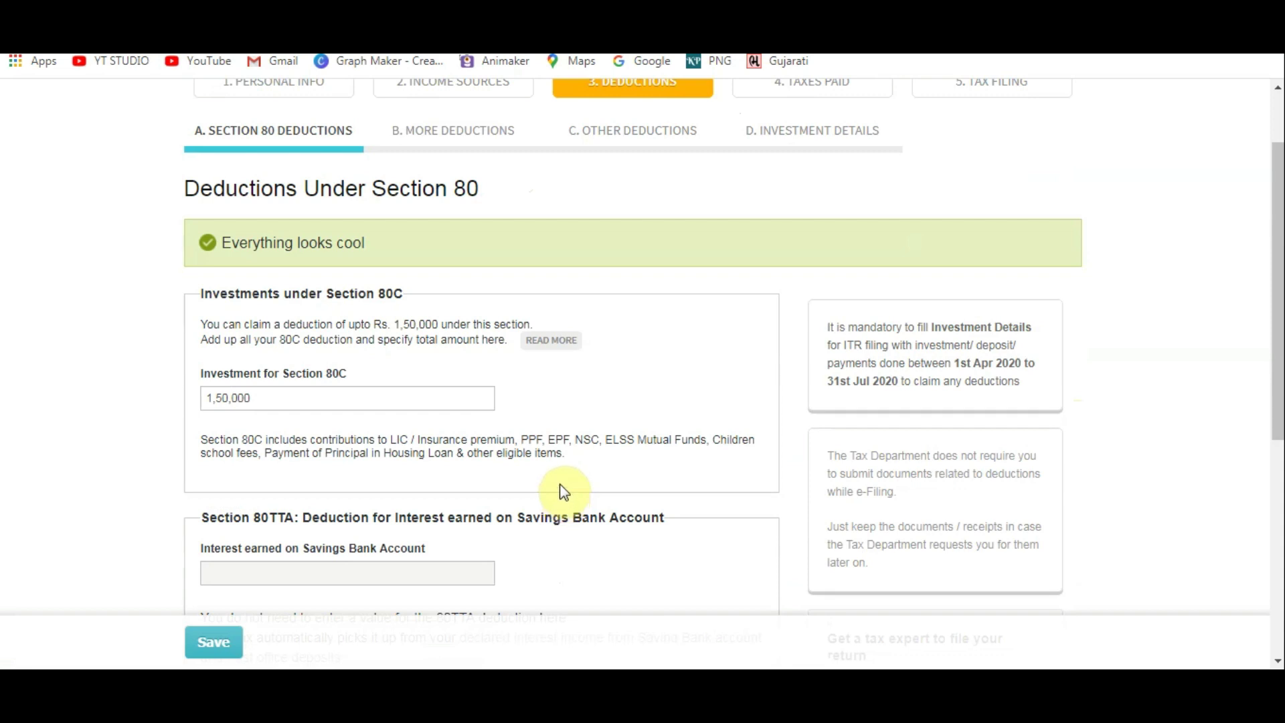
pyautogui.scroll(-4, 562, 475)
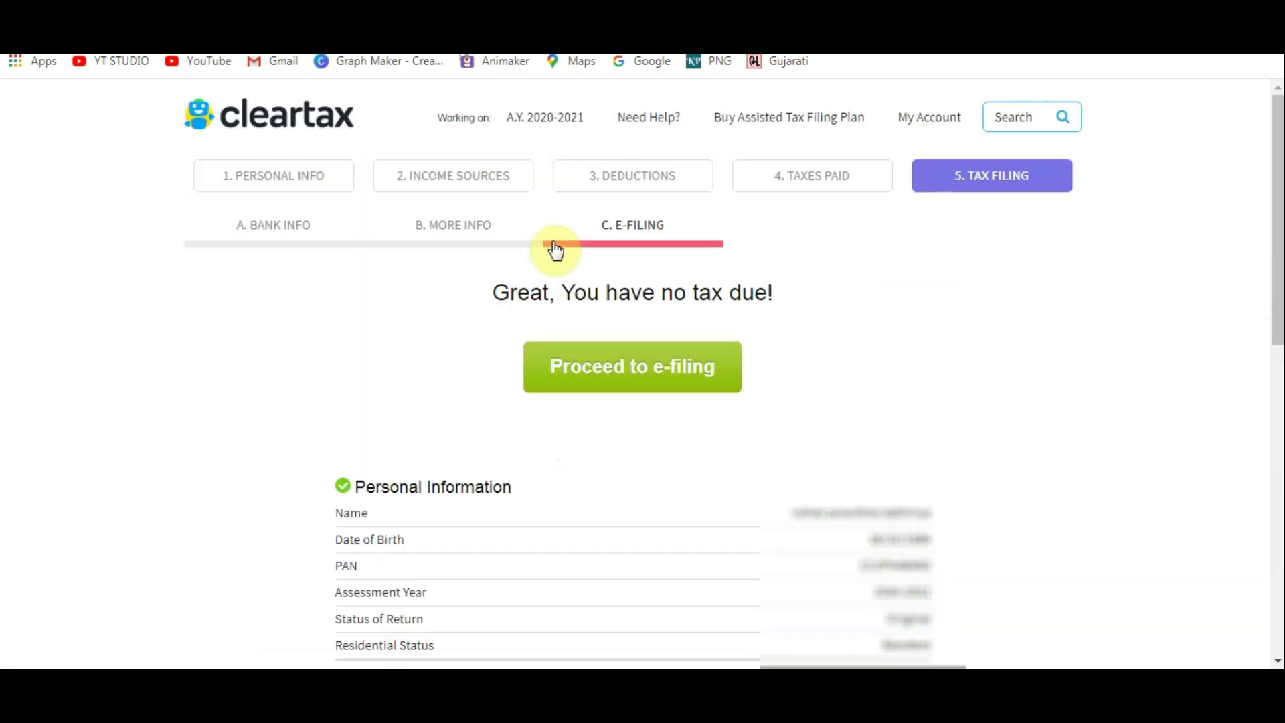